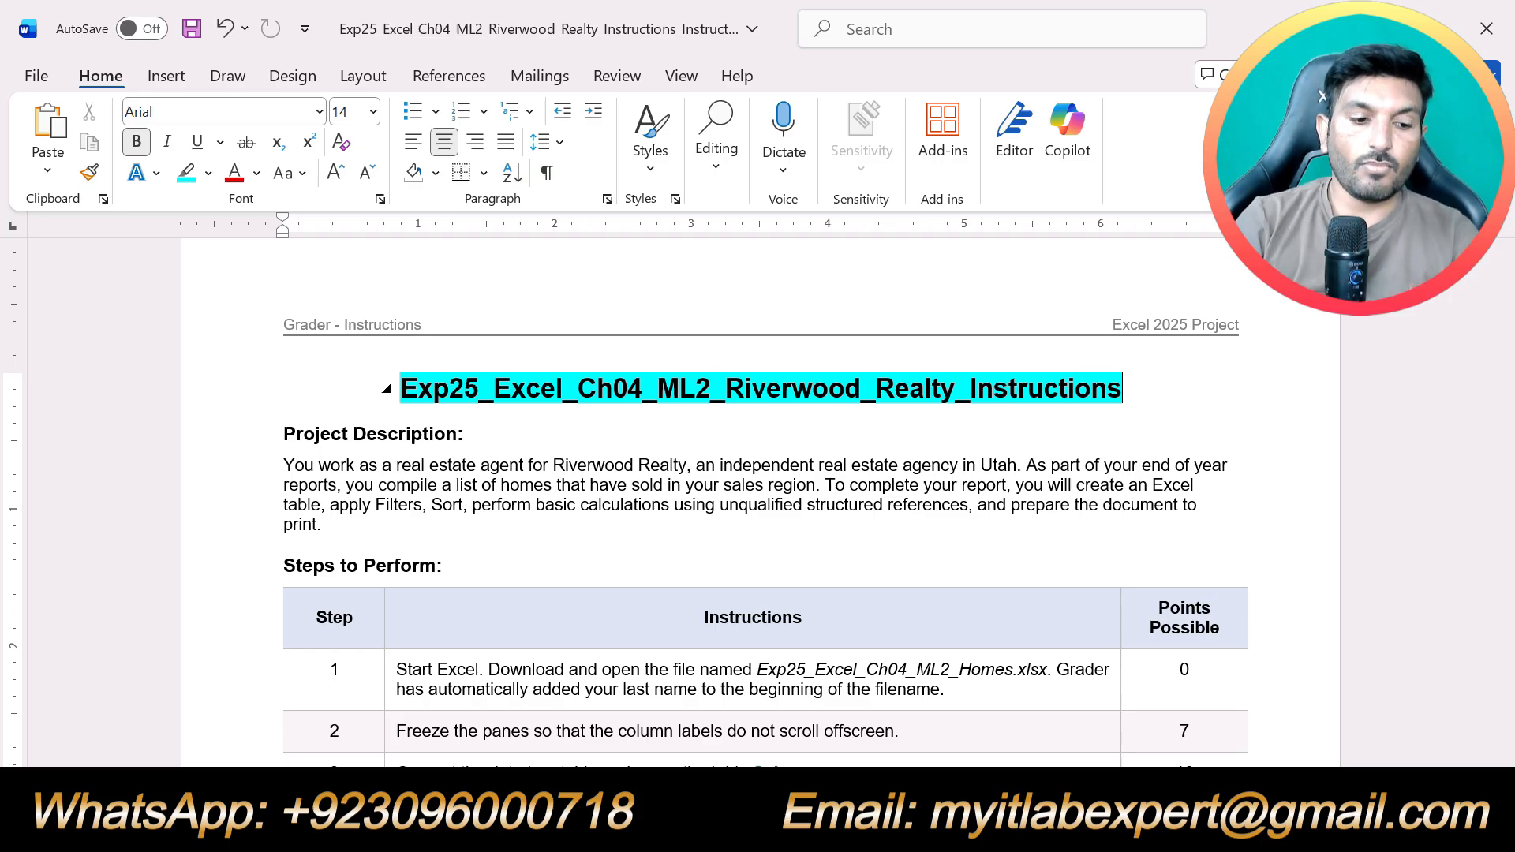
Highlight the "Project Description:" and "Steps to Perform:" headings in turquoise
drag(467, 445, 285, 435)
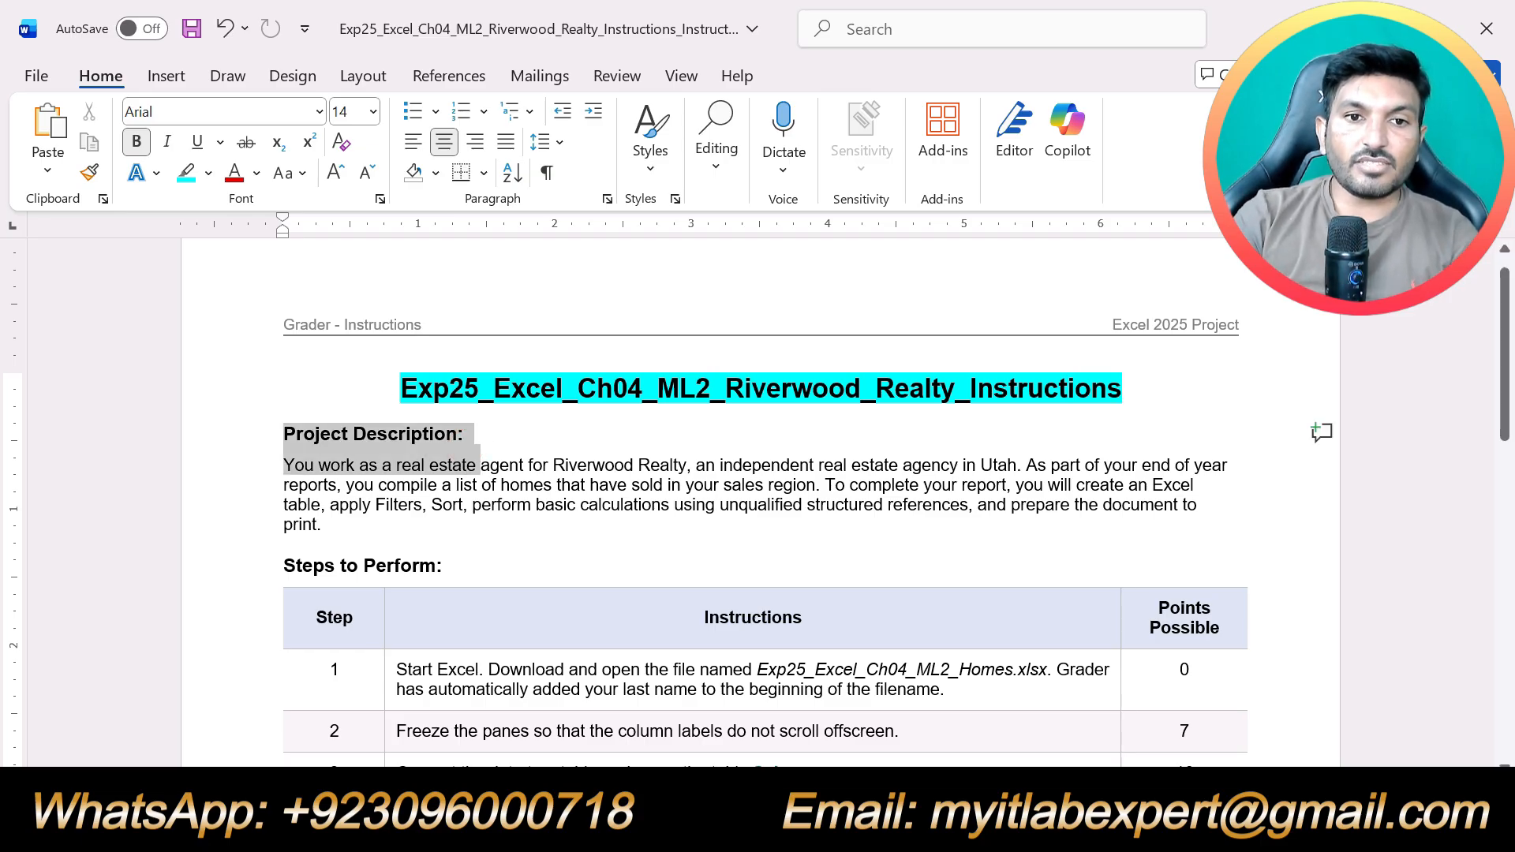
click(466, 434)
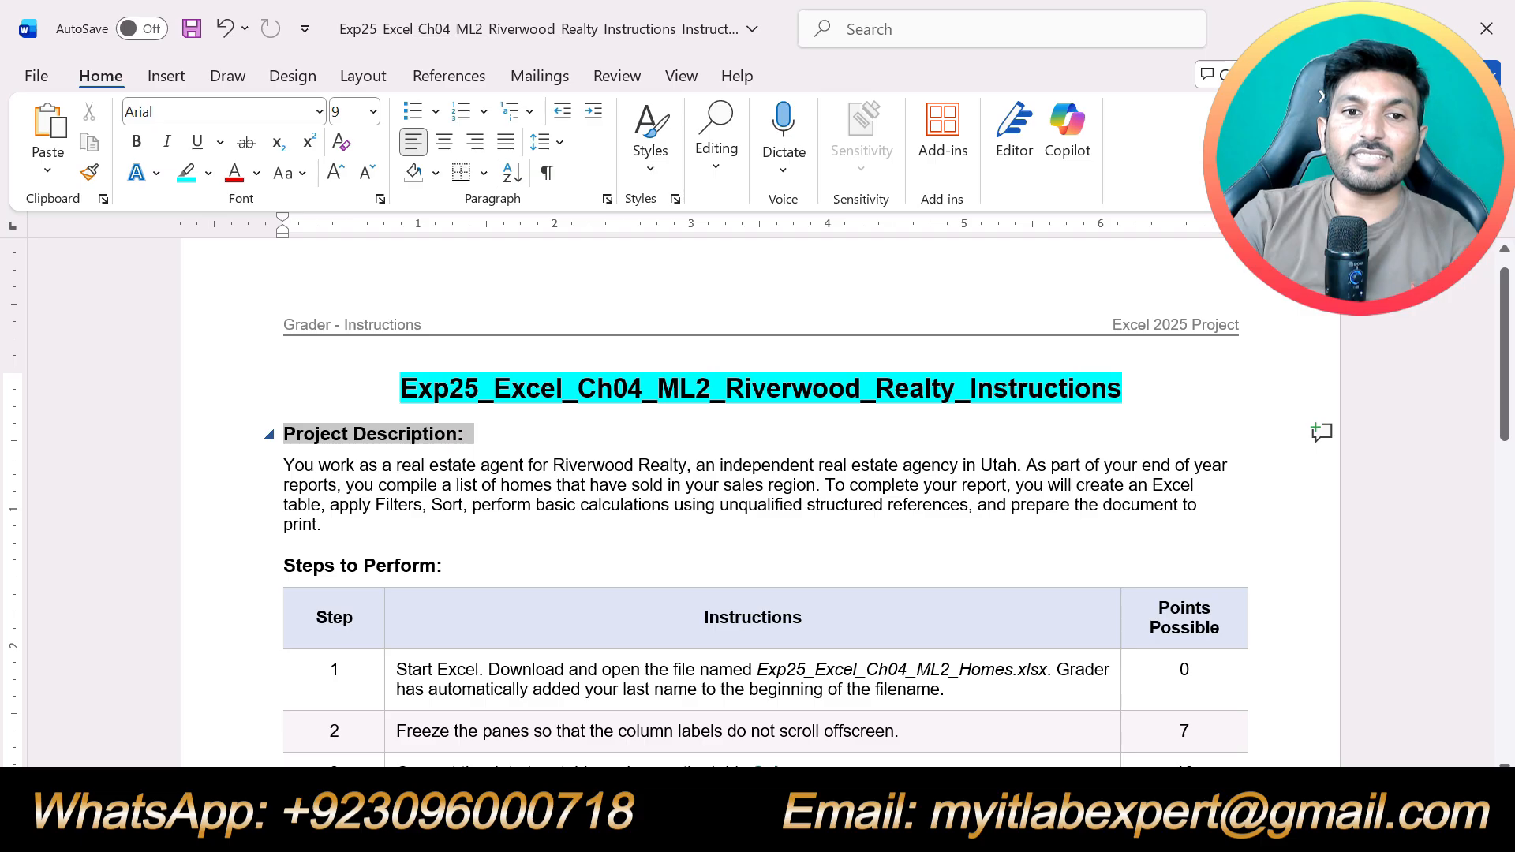
click(370, 401)
drag(329, 525, 284, 456)
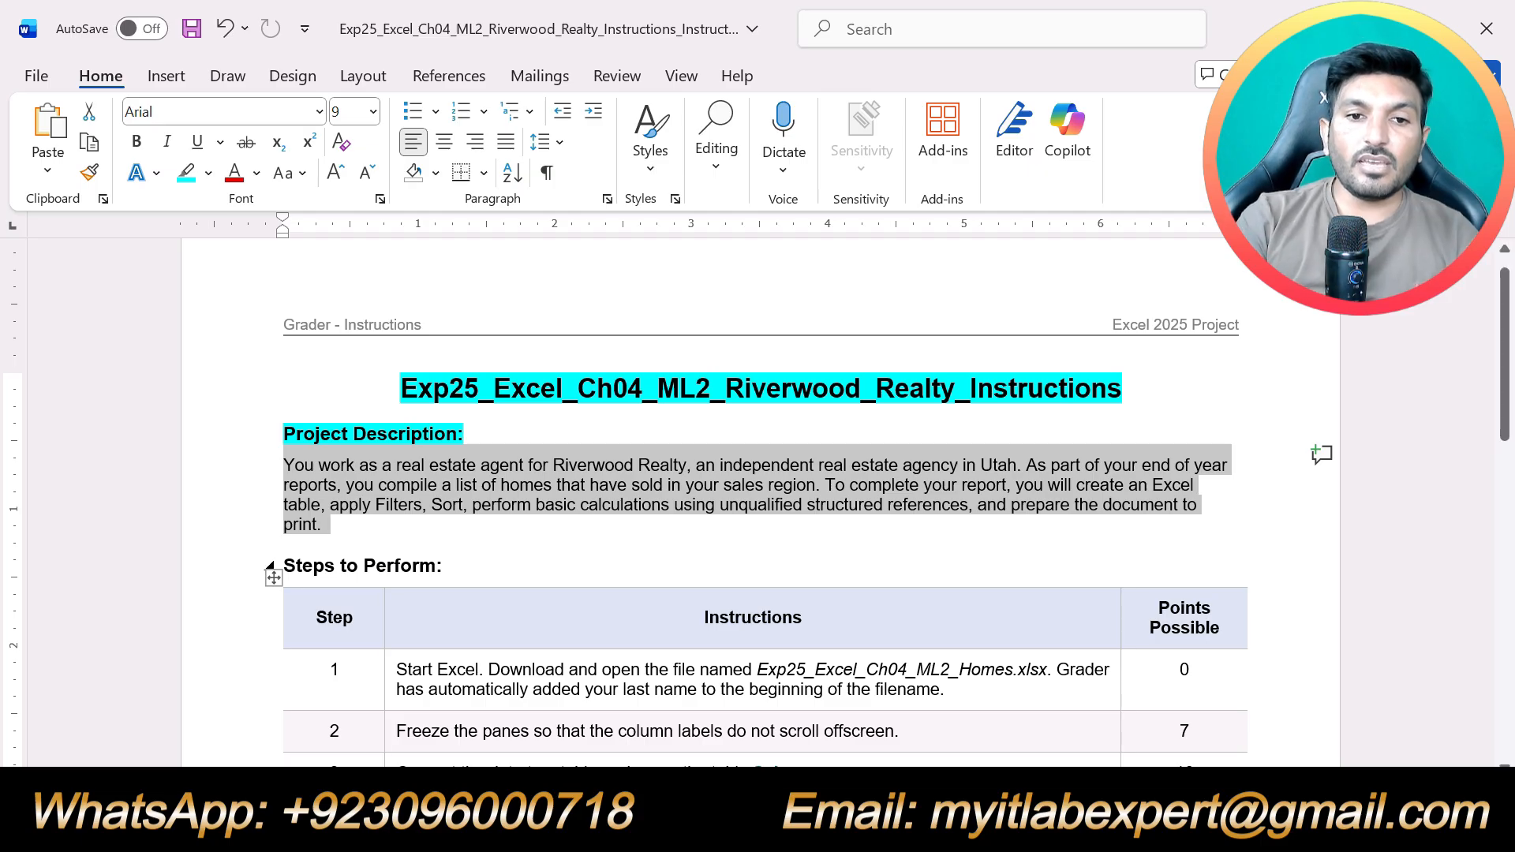
click(455, 565)
triple_click(454, 566)
click(389, 525)
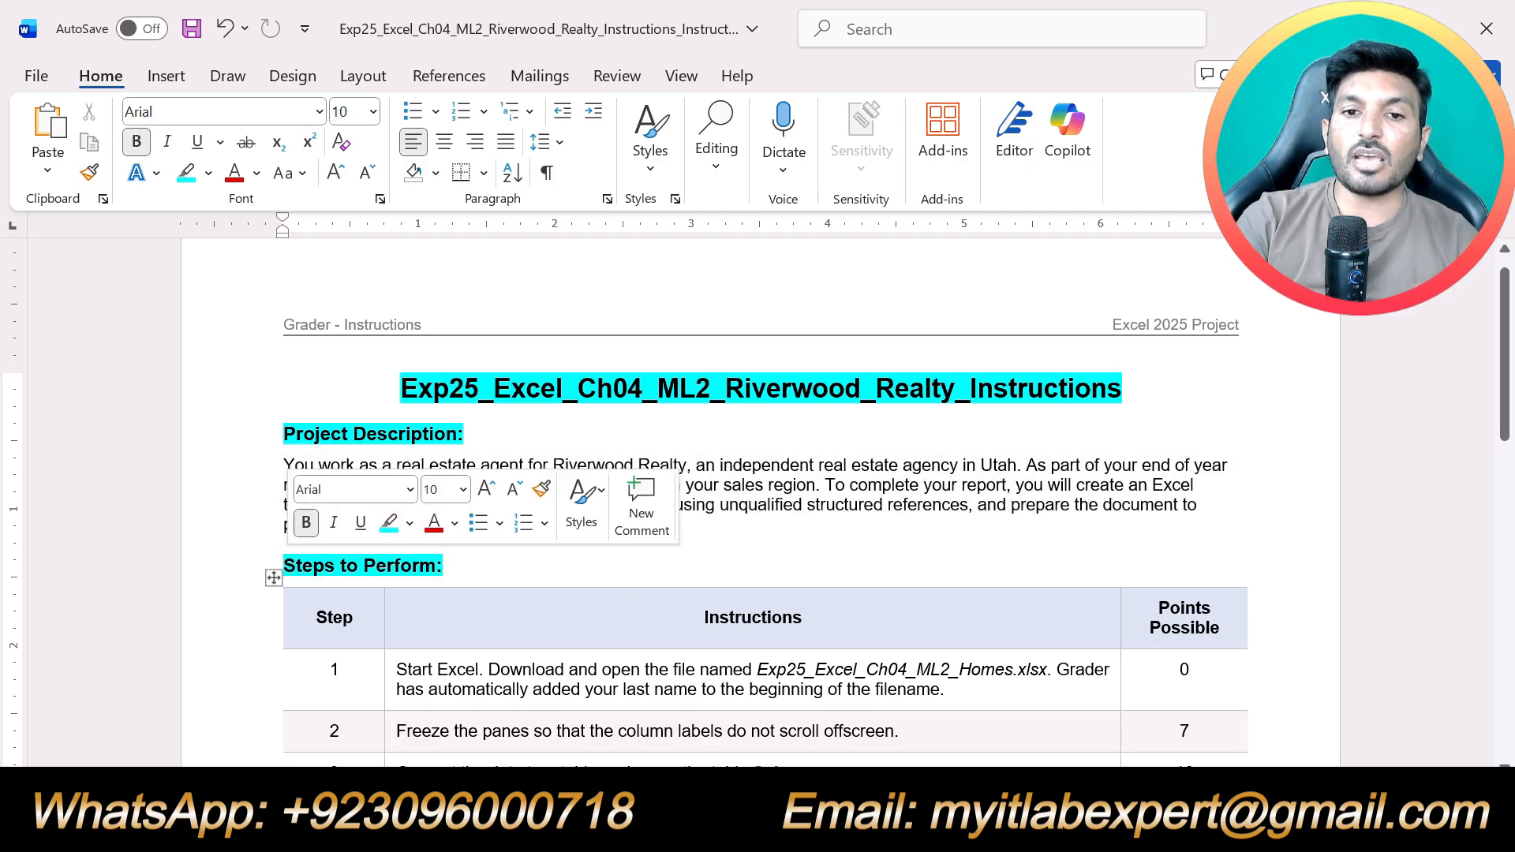
click(789, 540)
Review all the steps in the Riverwood Realty instructions table
scroll(793, 540, down, 8)
scroll(794, 543, down, 5)
scroll(795, 543, up, 12)
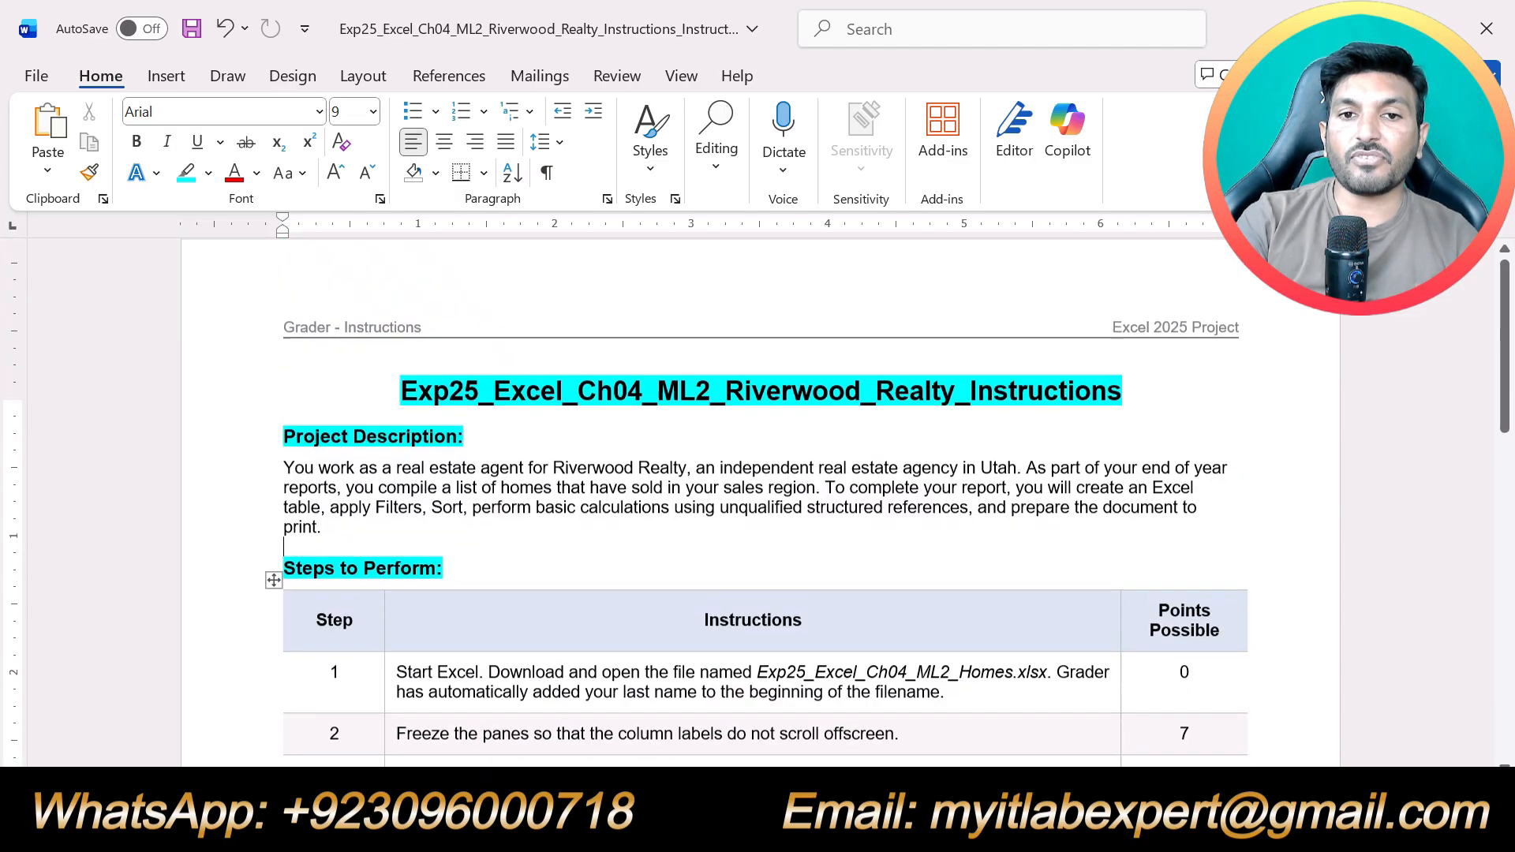
scroll(840, 502, up, 1)
scroll(789, 505, down, 5)
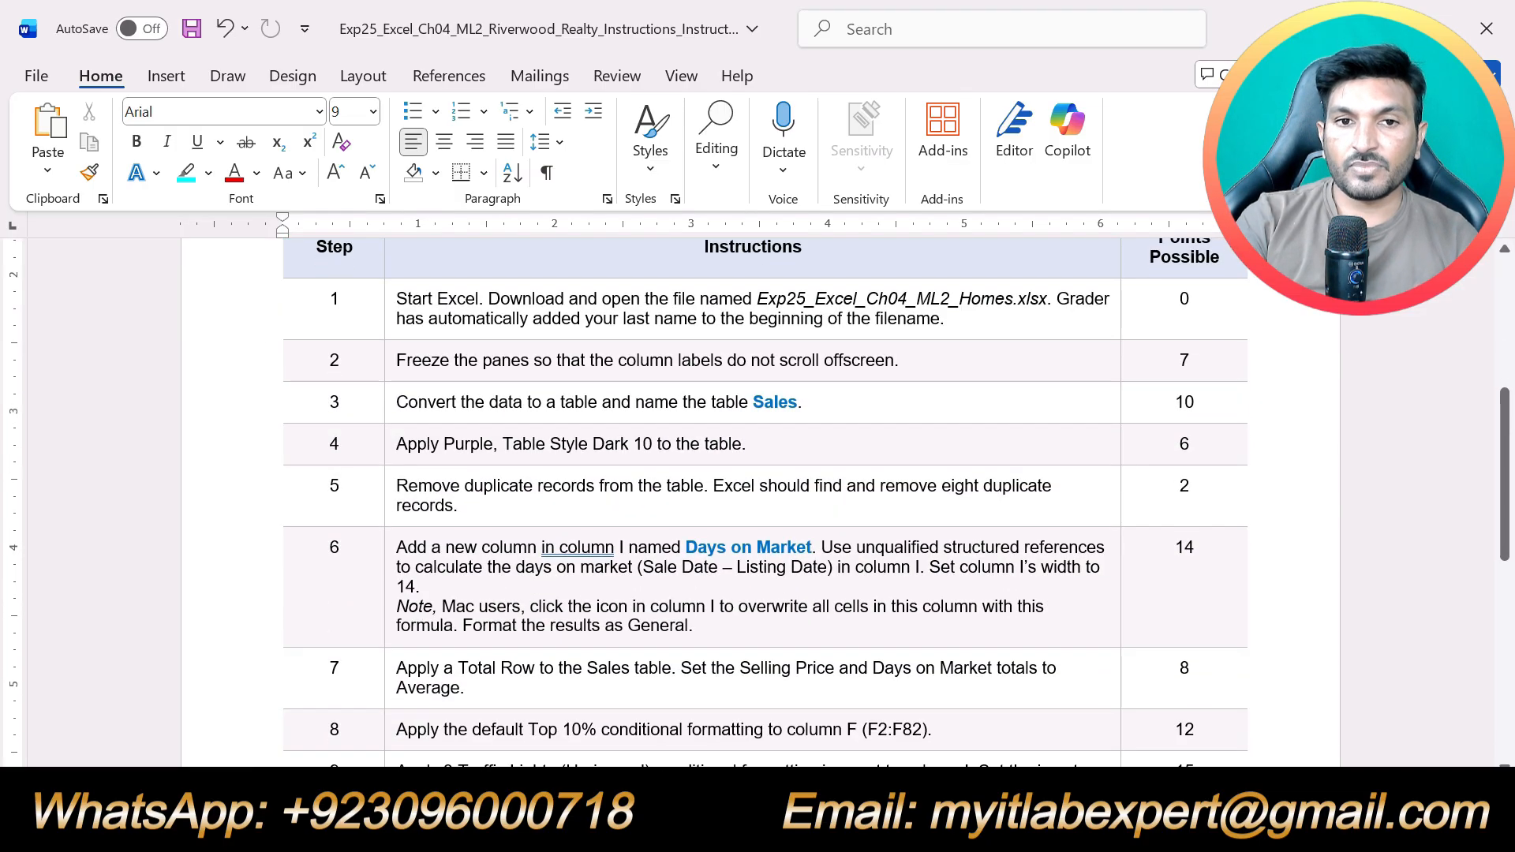
scroll(764, 502, down, 4)
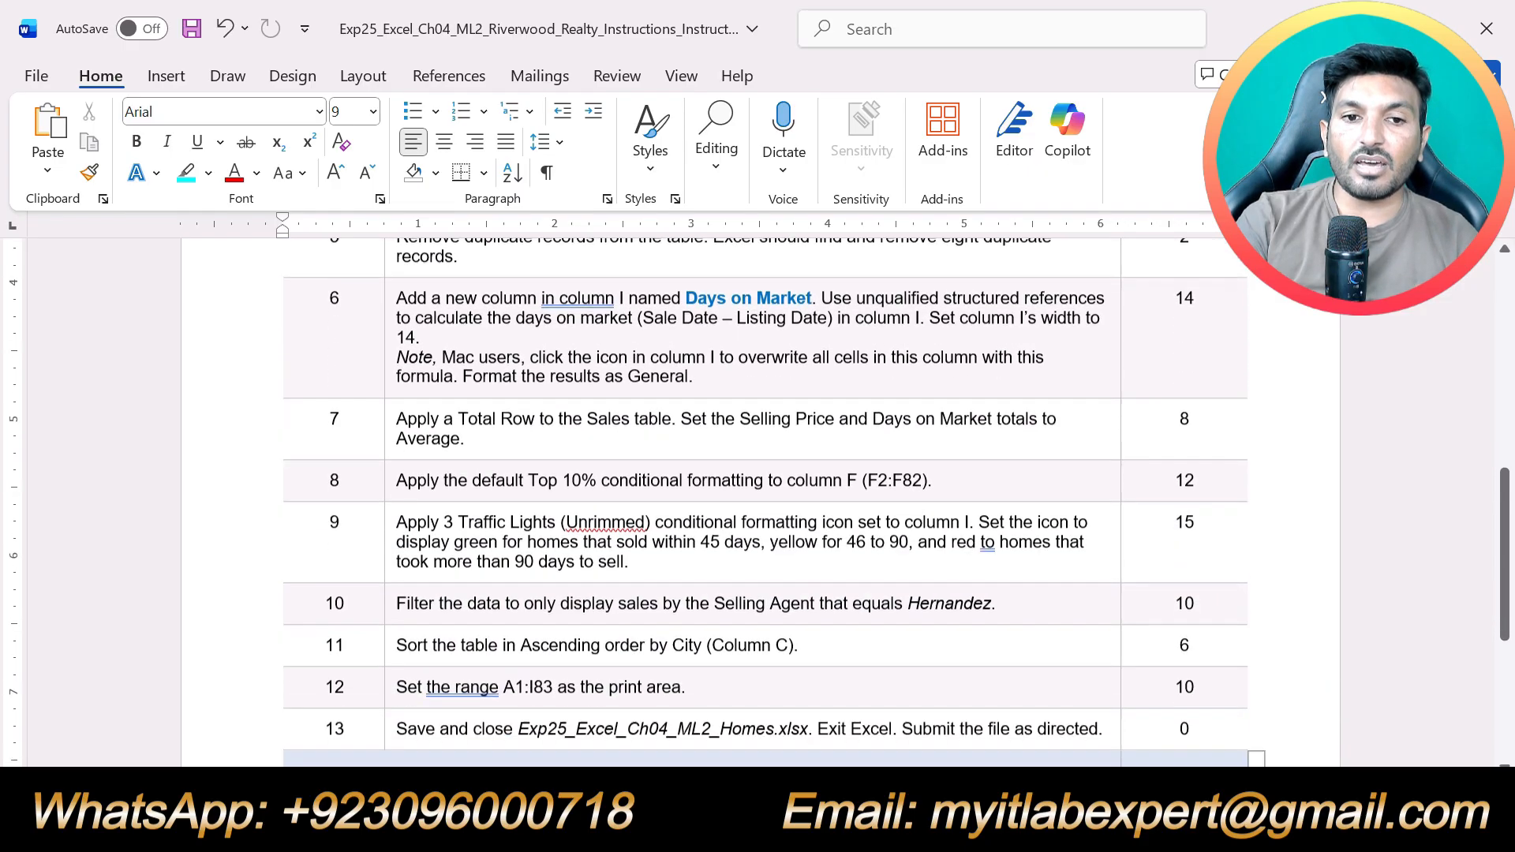
scroll(765, 502, up, 3)
scroll(764, 502, up, 2)
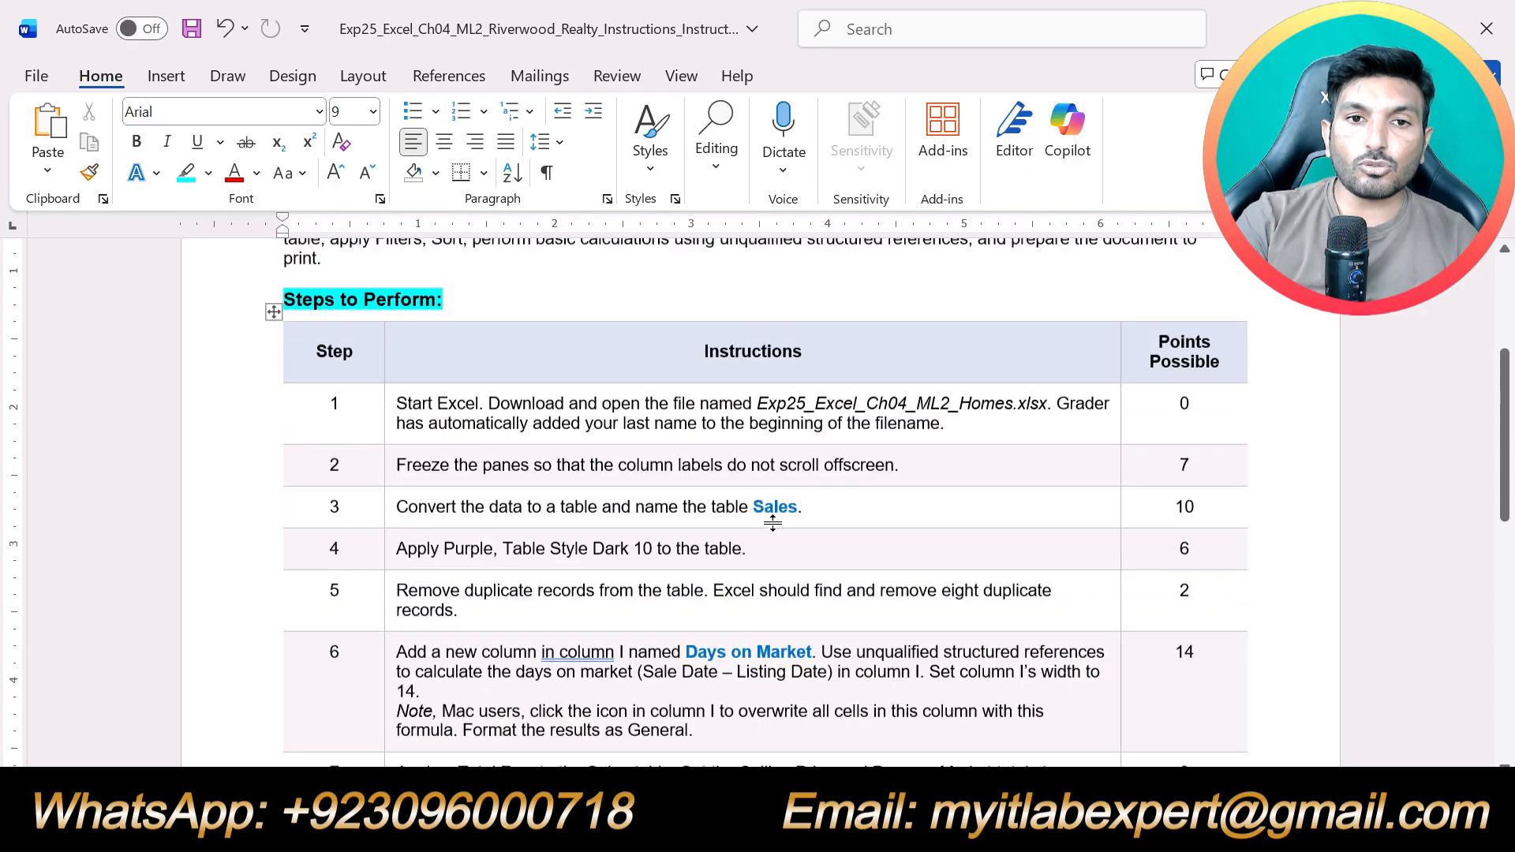
scroll(764, 502, down, 5)
scroll(764, 501, up, 8)
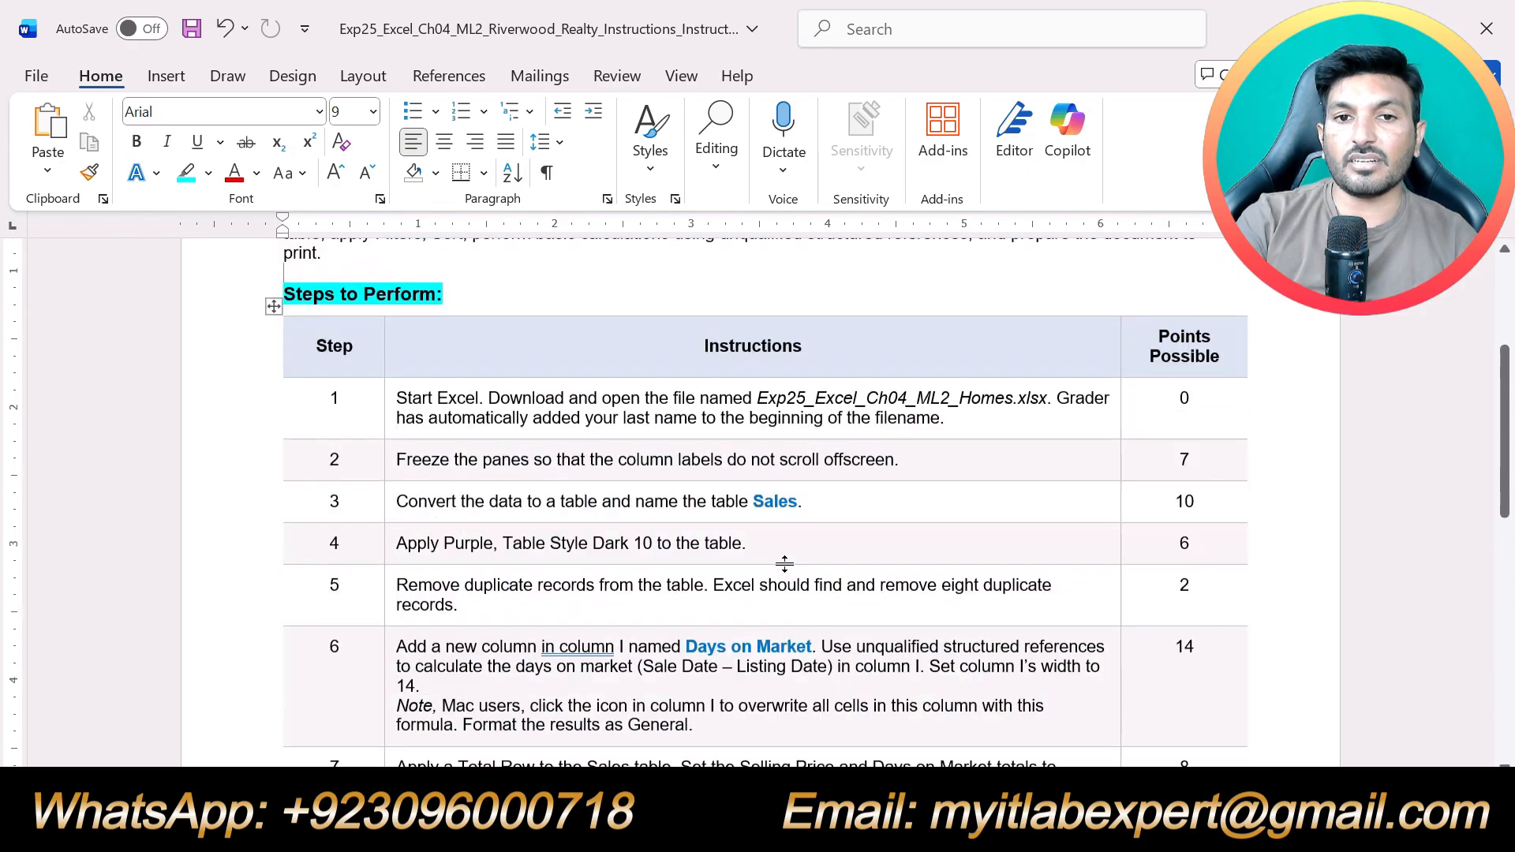
scroll(765, 501, down, 1)
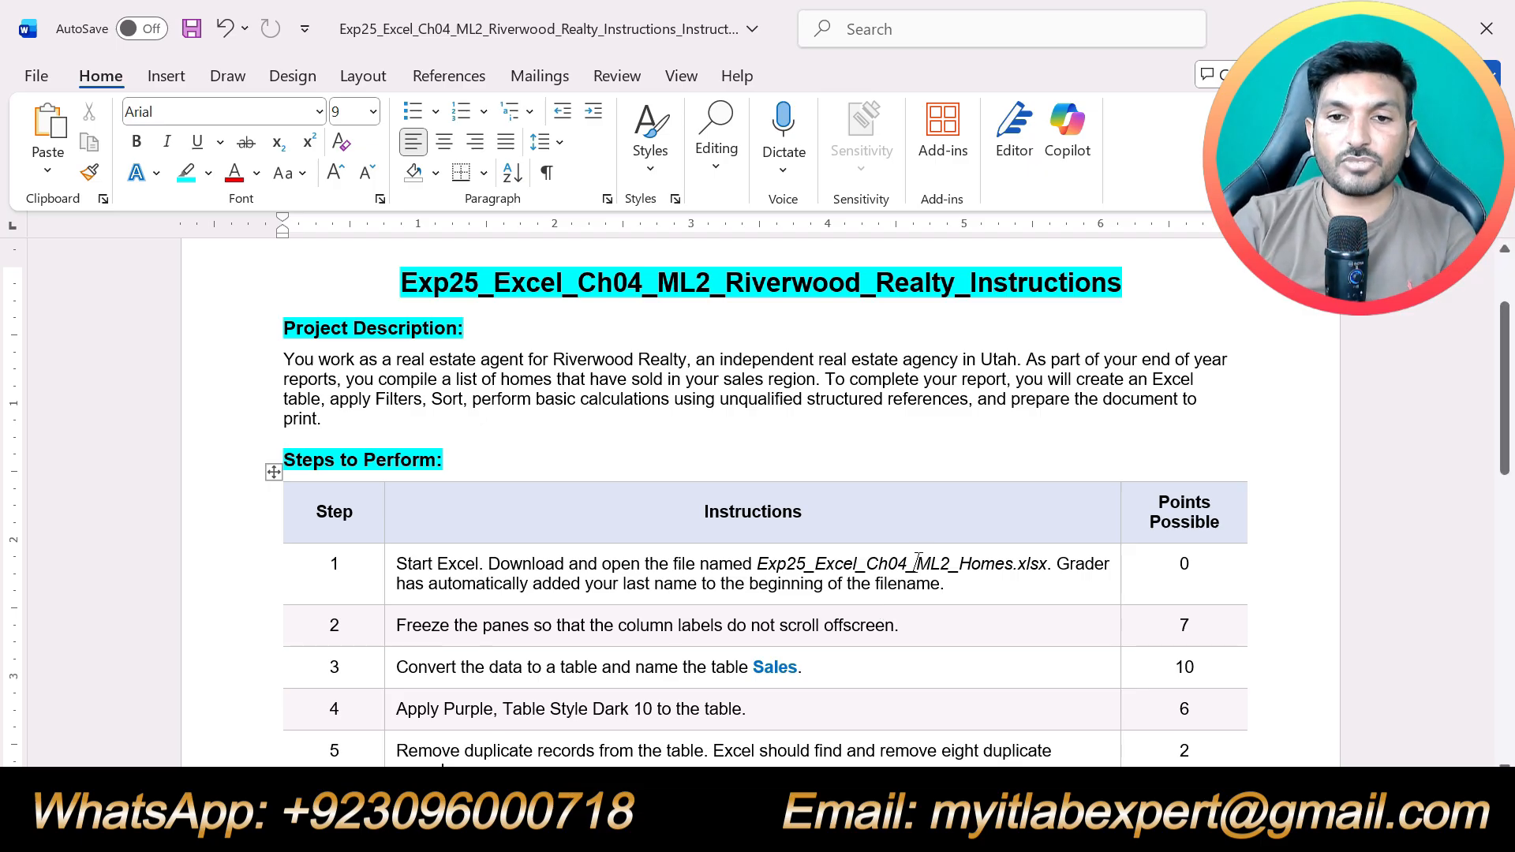
Highlight the step 1 instruction in yellow, and check the opened homes workbook in Excel before returning to the Word instructions
drag(953, 584, 396, 564)
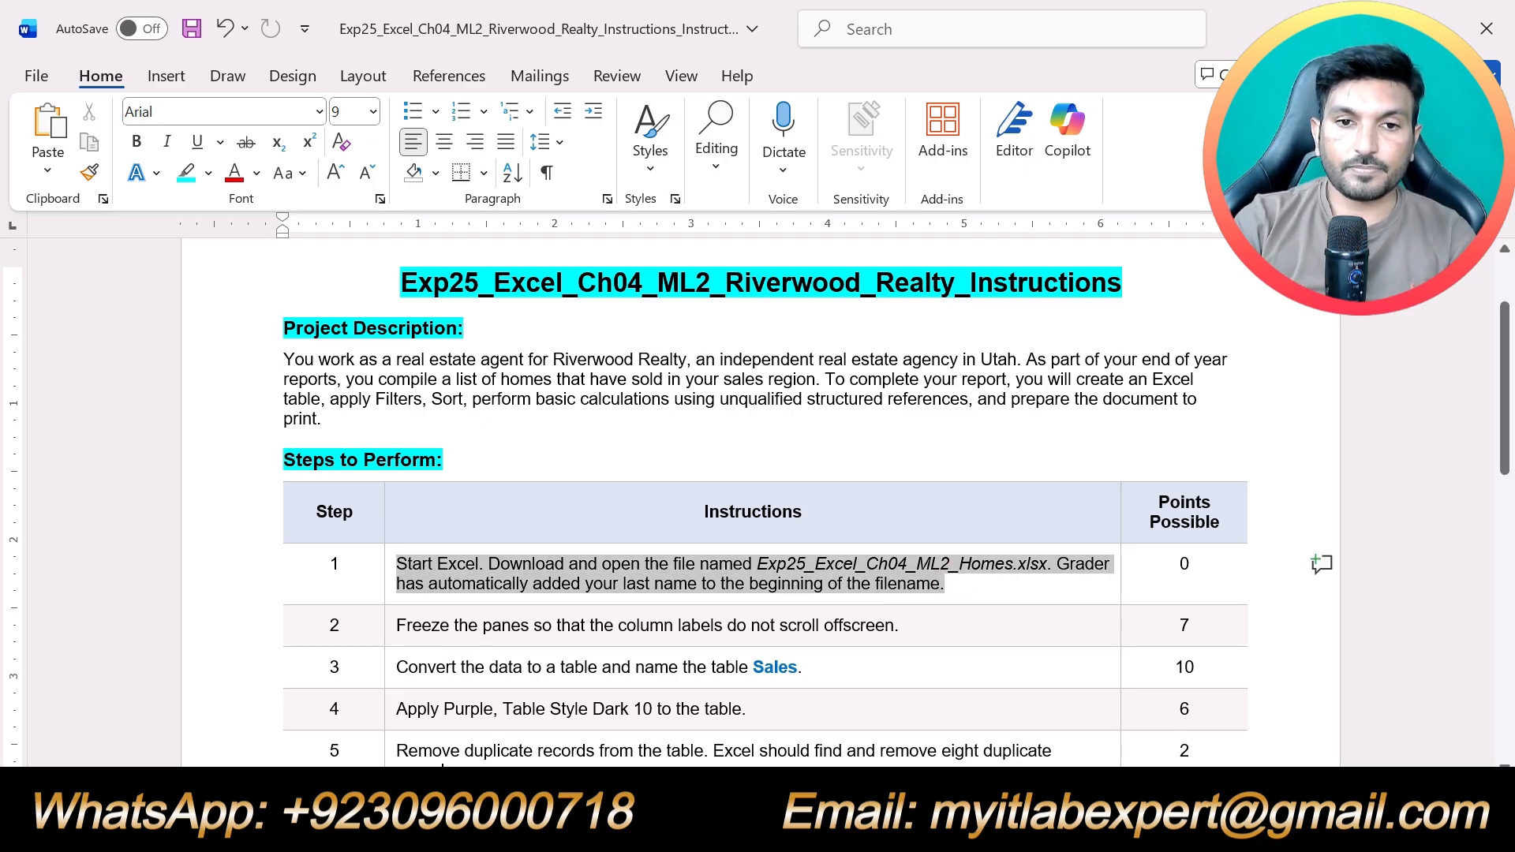
click(528, 628)
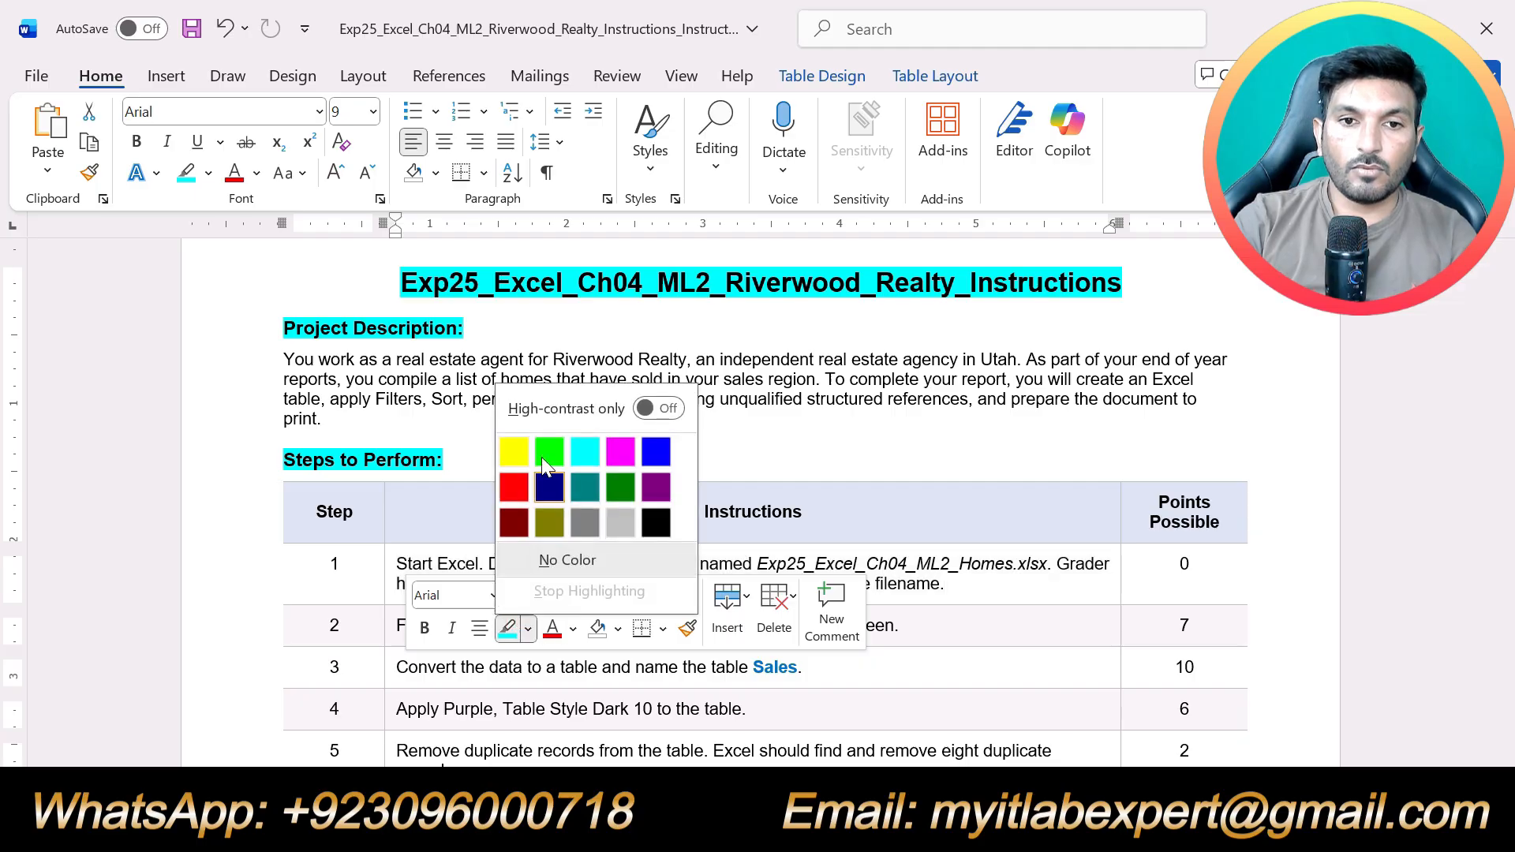
click(512, 451)
click(1018, 592)
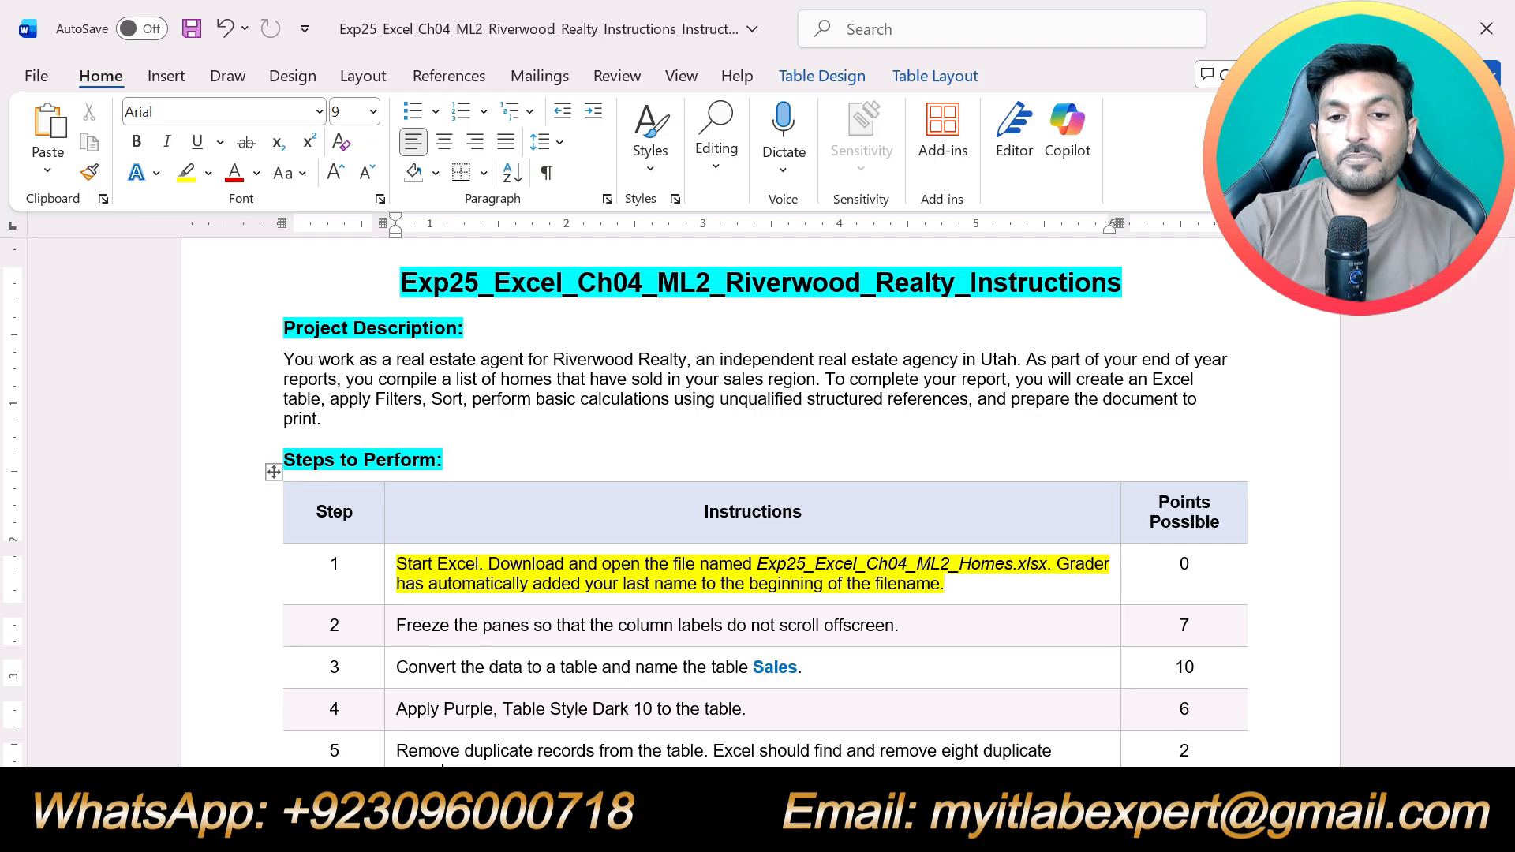
click(695, 825)
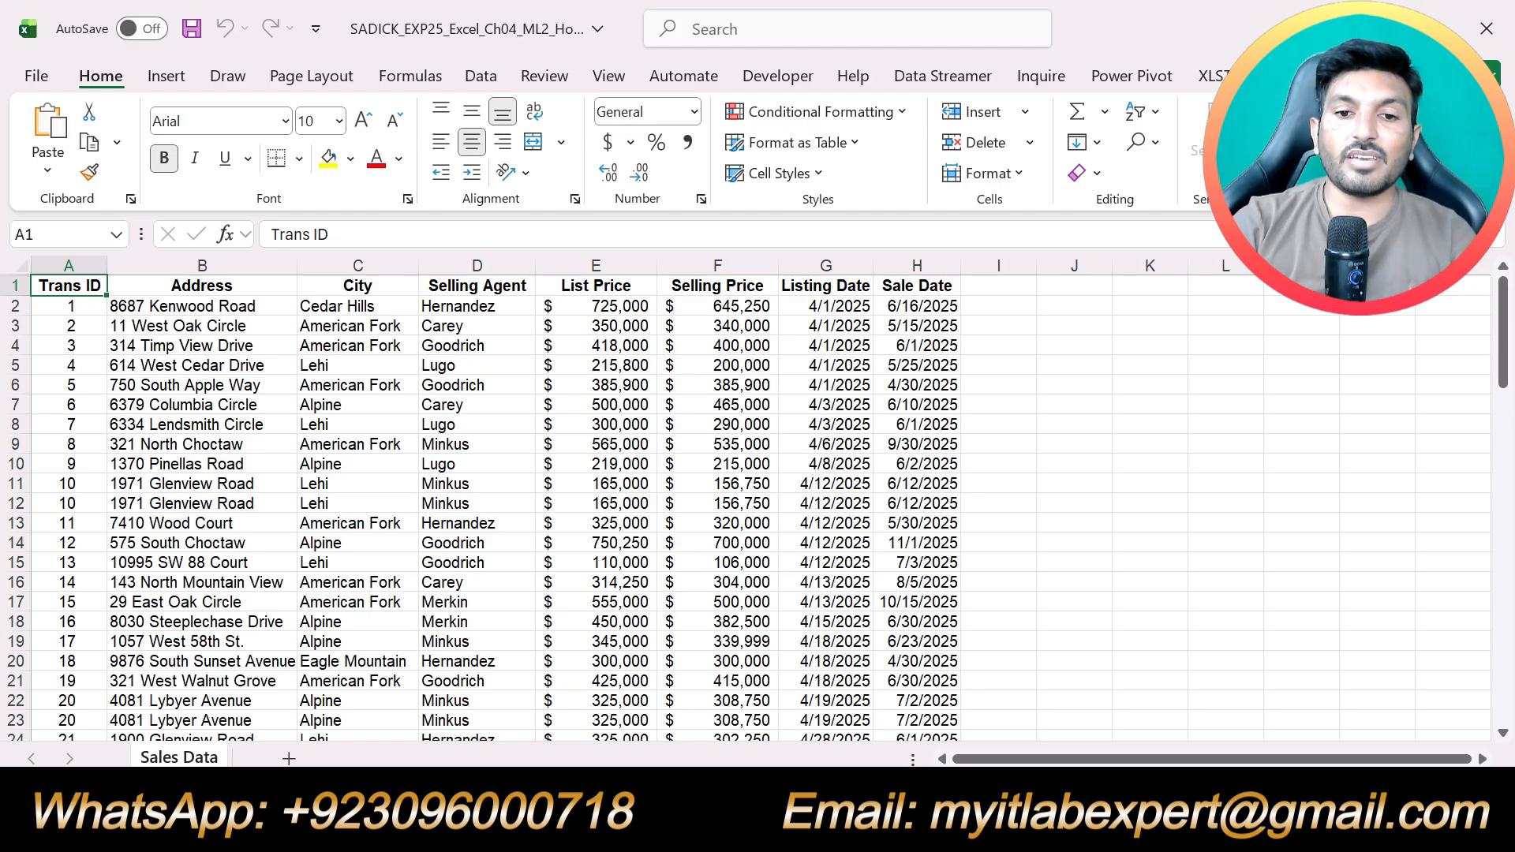
click(730, 825)
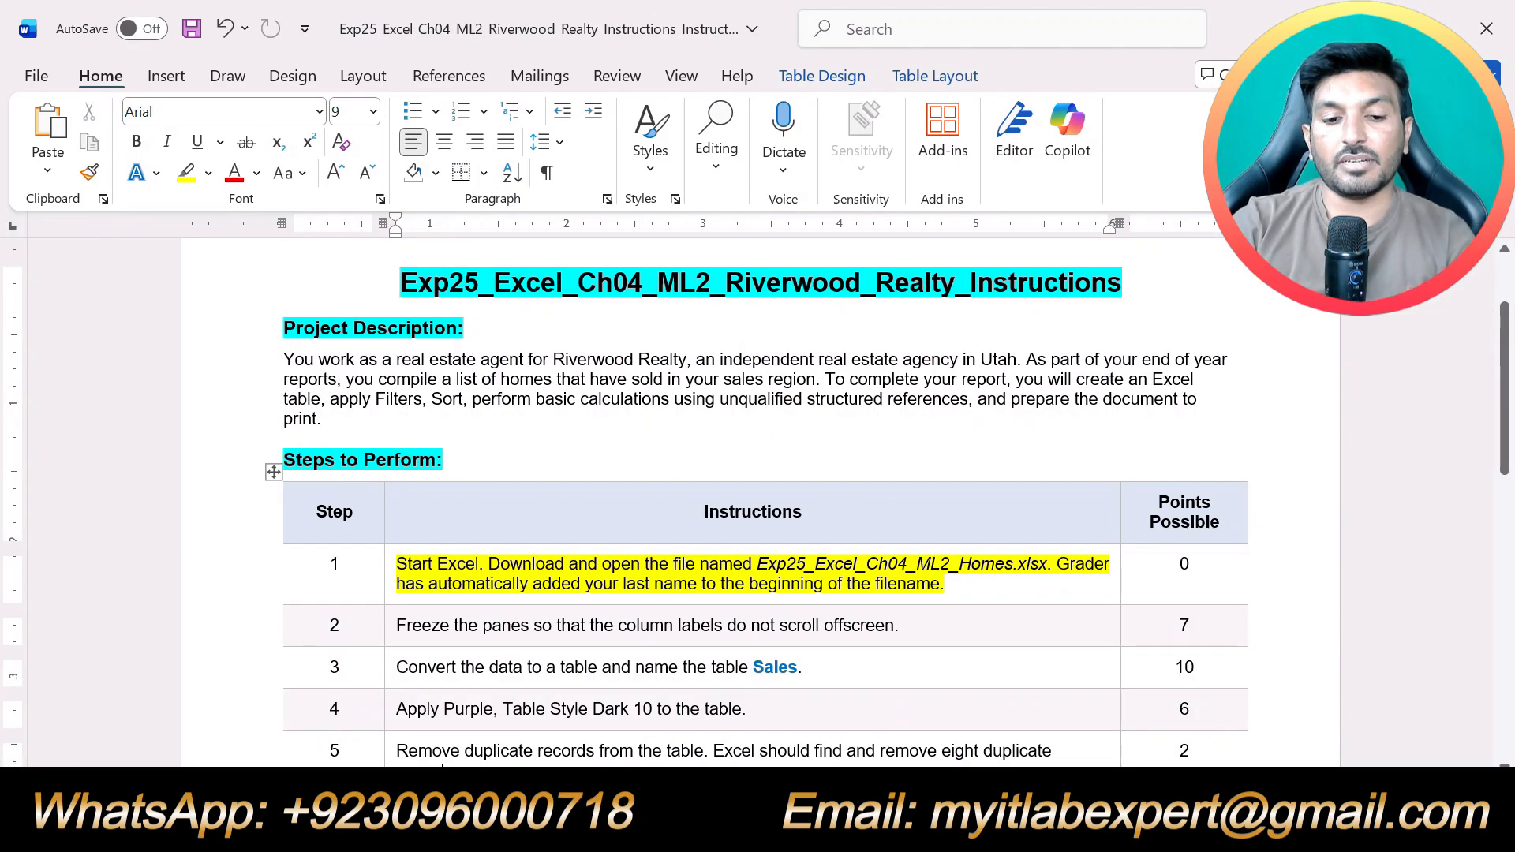
Highlight the step 2 instruction about freezing the panes in yellow
drag(915, 628, 397, 626)
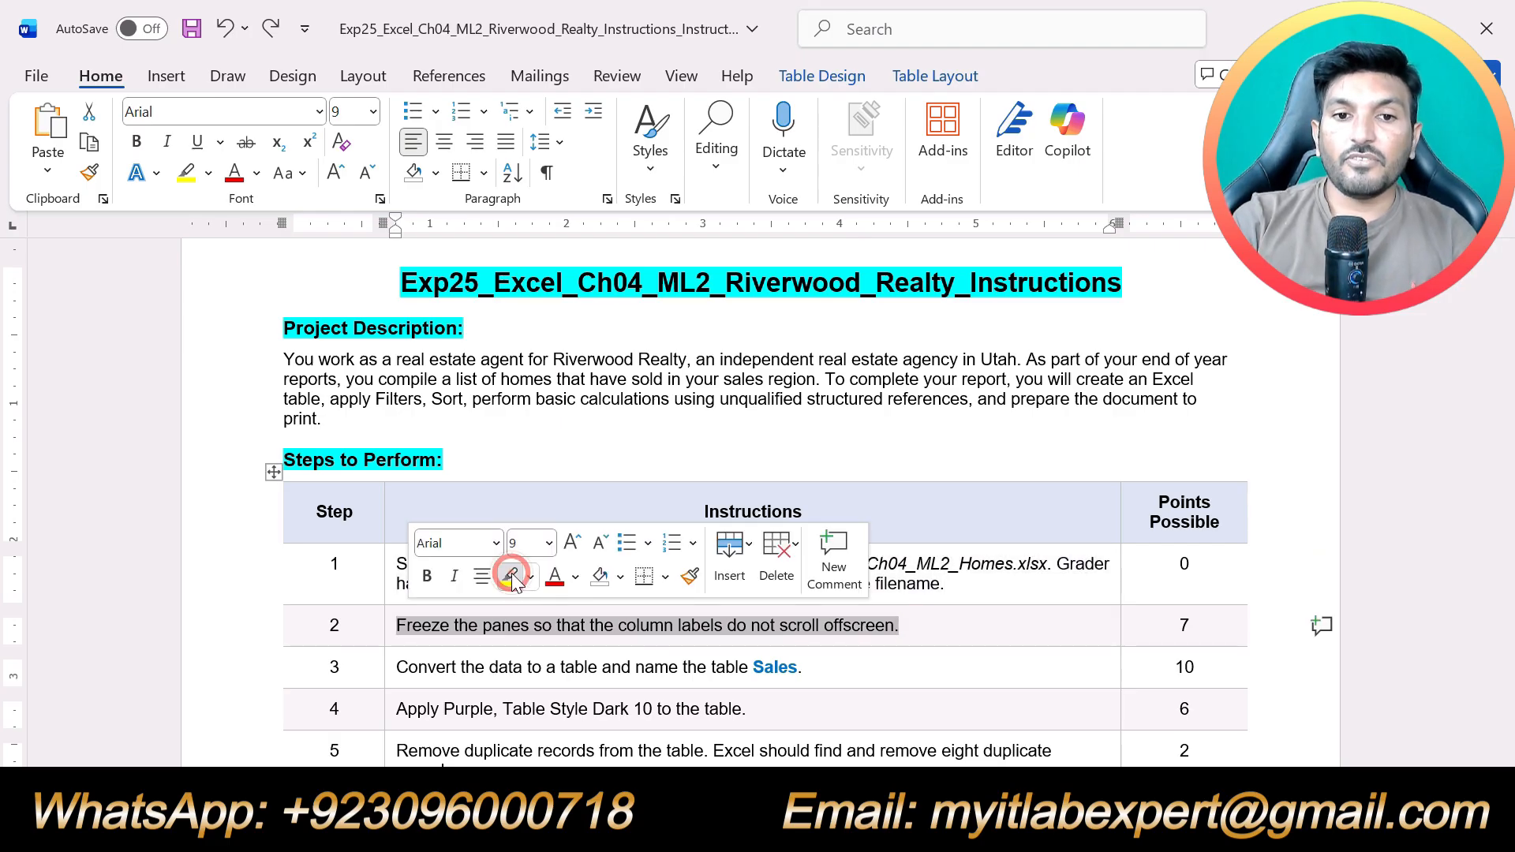
click(511, 577)
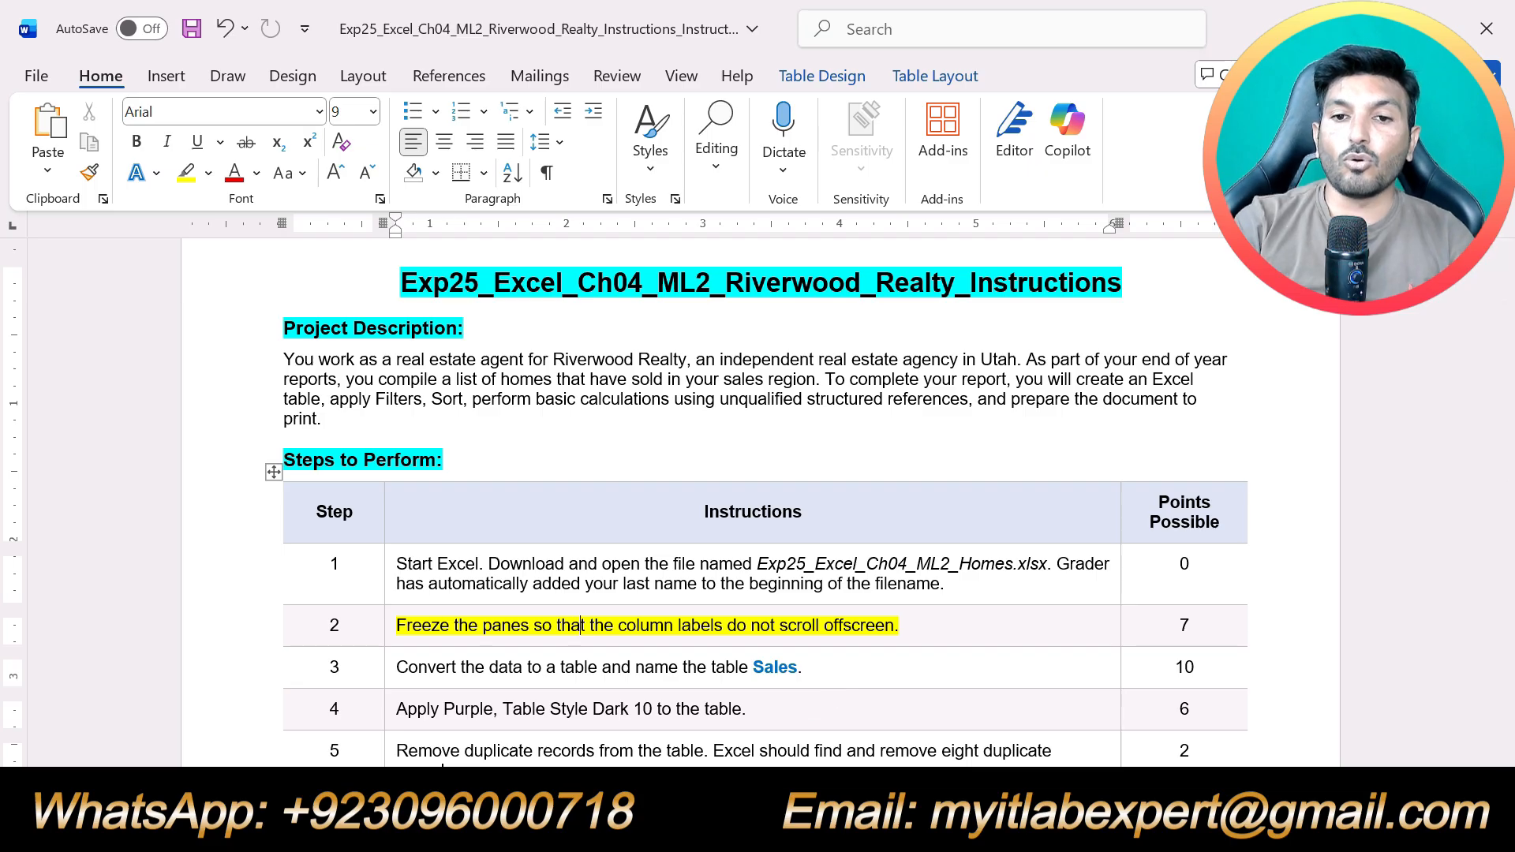
Switch to the Excel workbook and examine the column labels in A1:H1 and the sales records beneath them
key(alt+Tab)
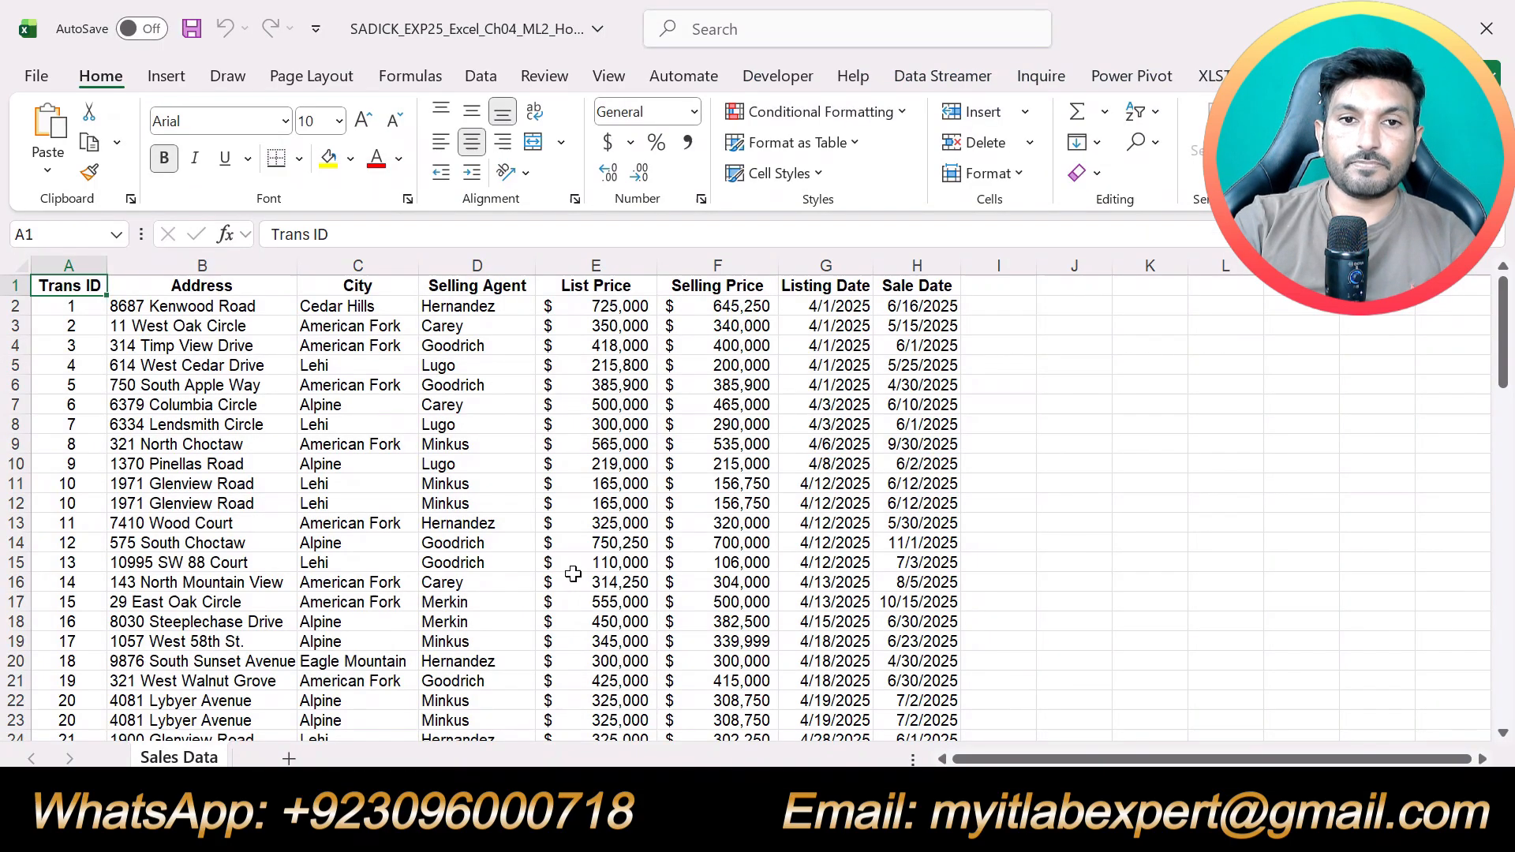
scroll(570, 565, down, 9)
scroll(570, 565, up, 9)
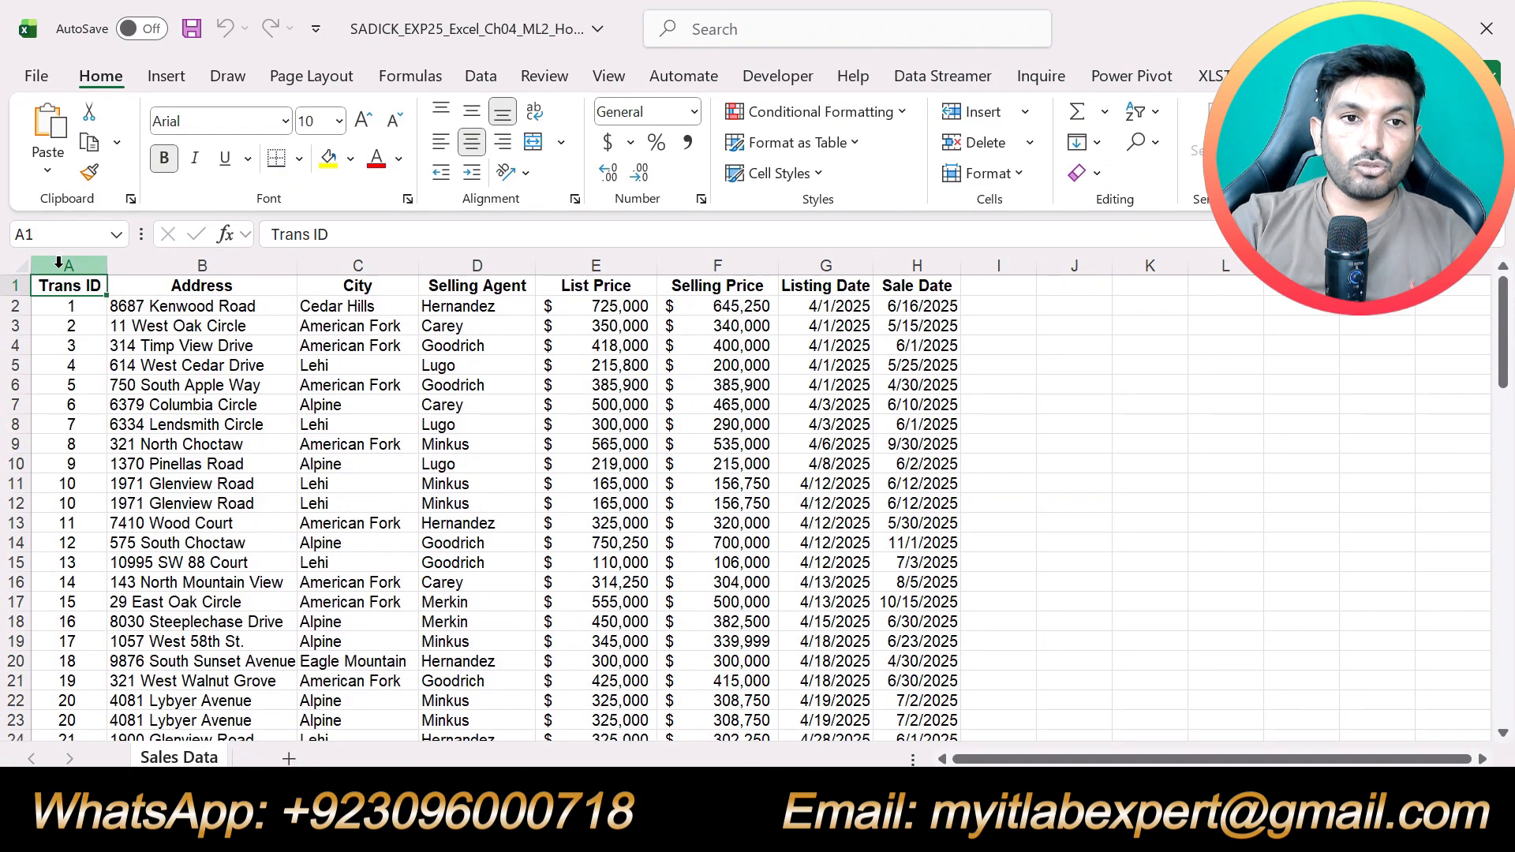
drag(75, 286, 932, 289)
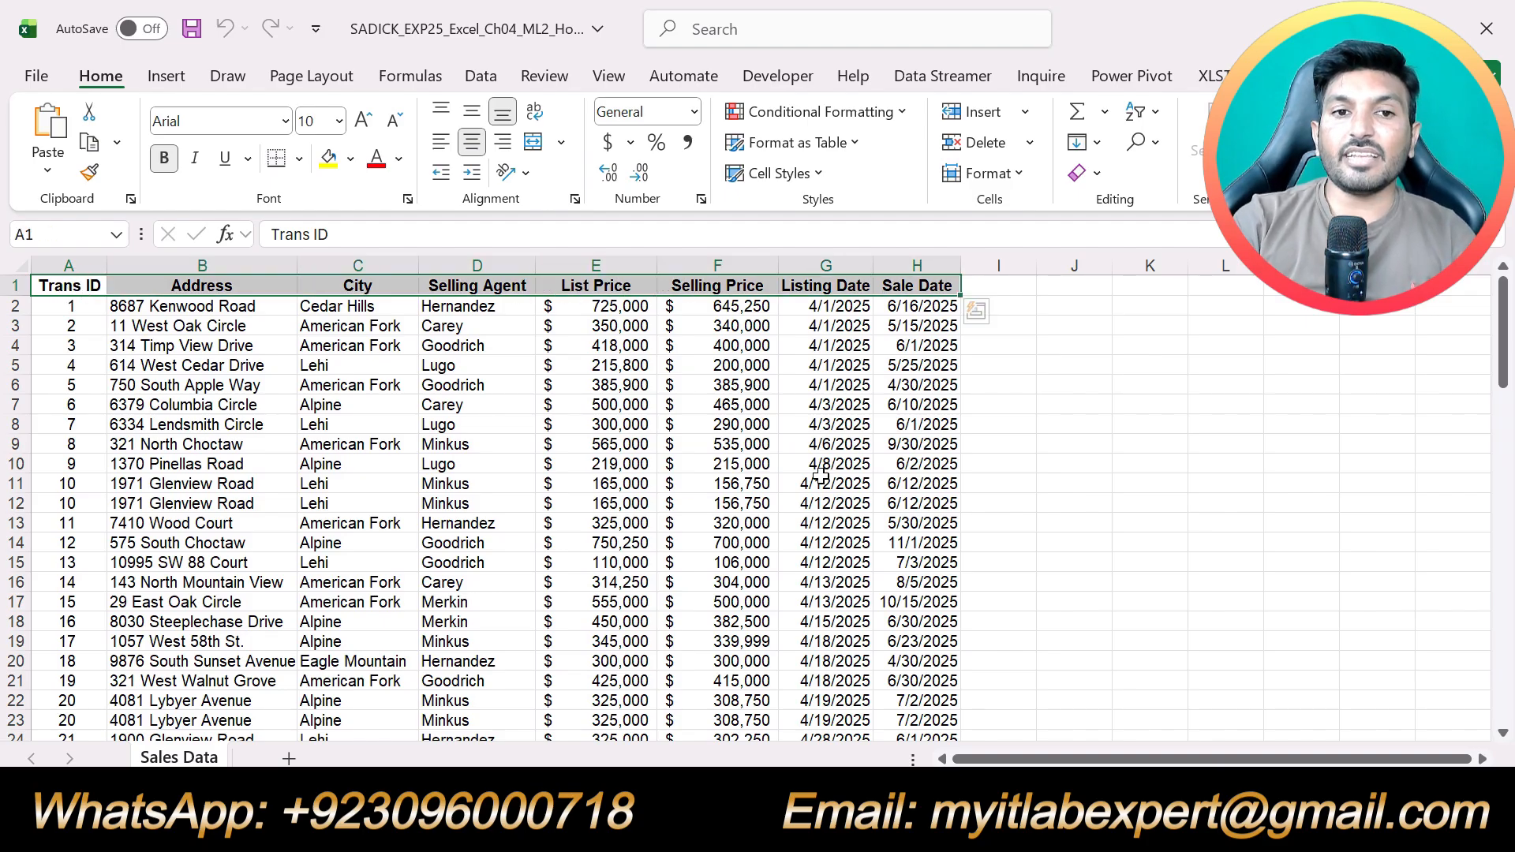
scroll(813, 478, down, 17)
scroll(813, 478, down, 9)
scroll(813, 477, up, 20)
scroll(812, 477, up, 2)
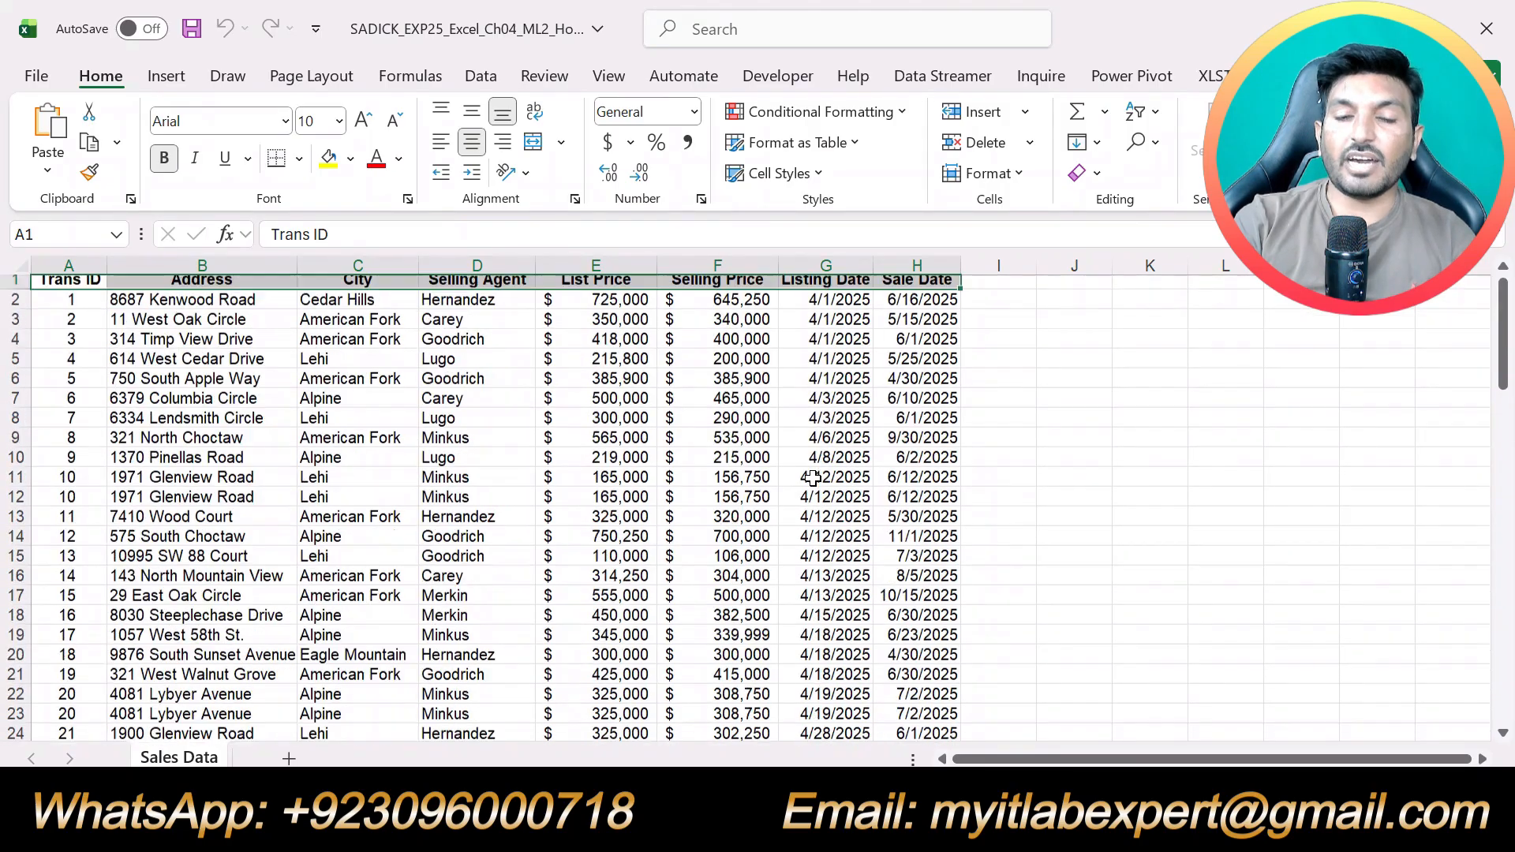
scroll(811, 479, down, 8)
scroll(811, 479, down, 15)
scroll(811, 479, up, 5)
scroll(811, 479, up, 18)
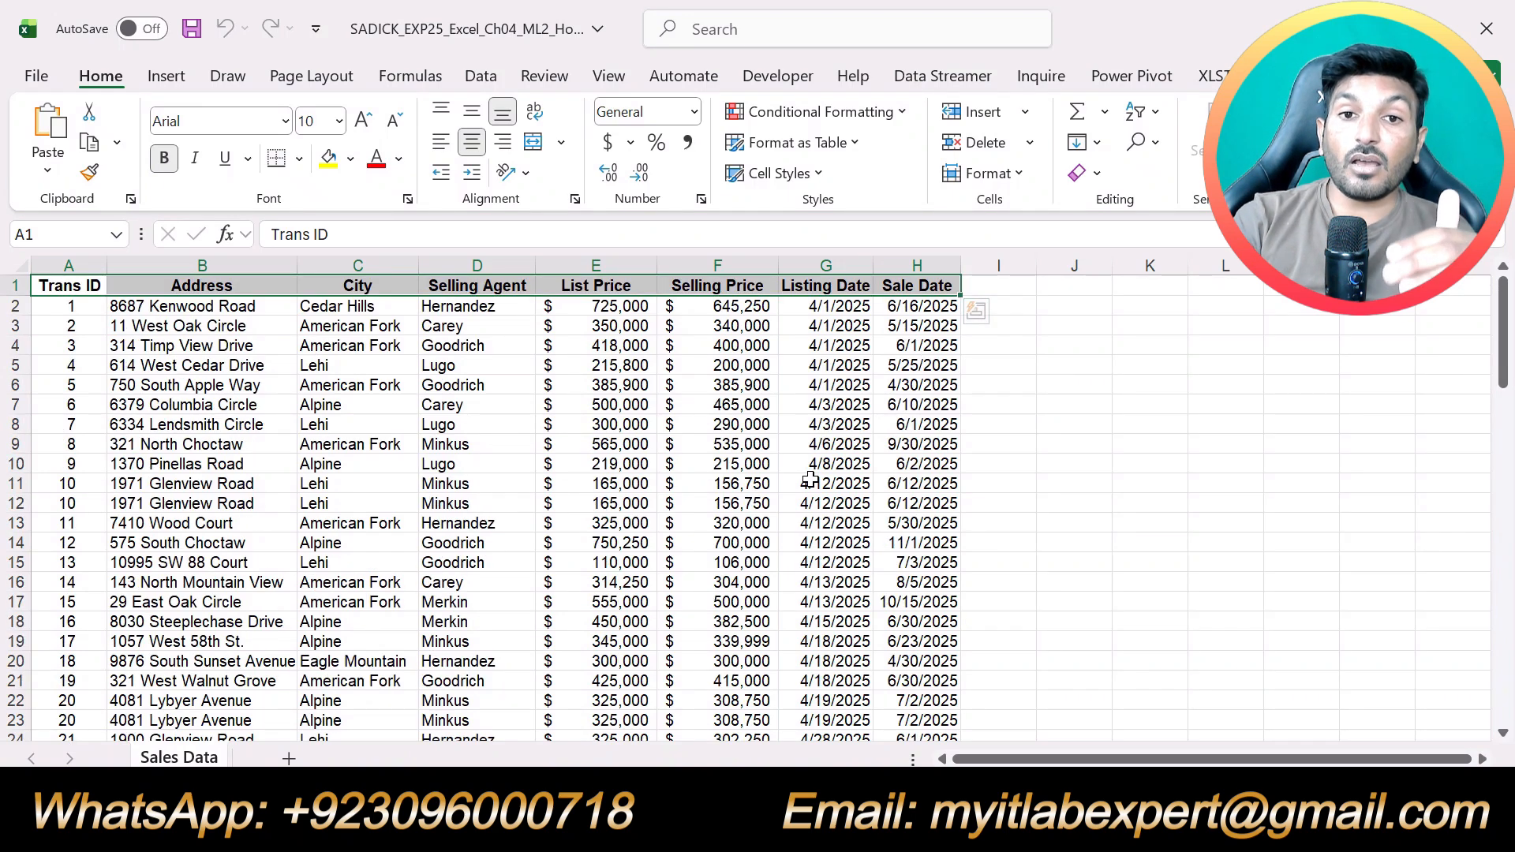
scroll(741, 471, down, 15)
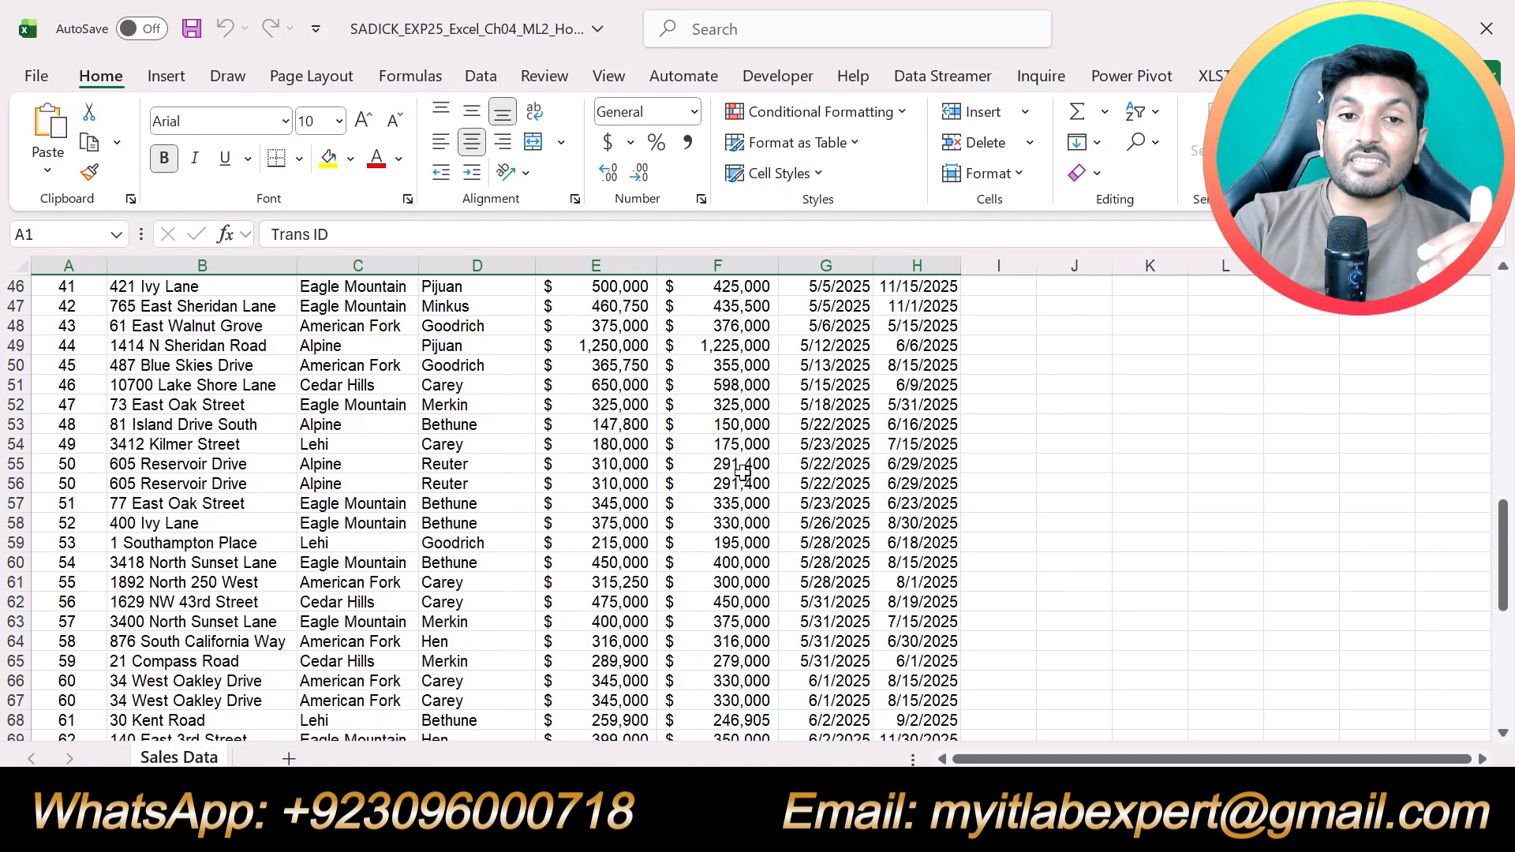
scroll(741, 471, up, 16)
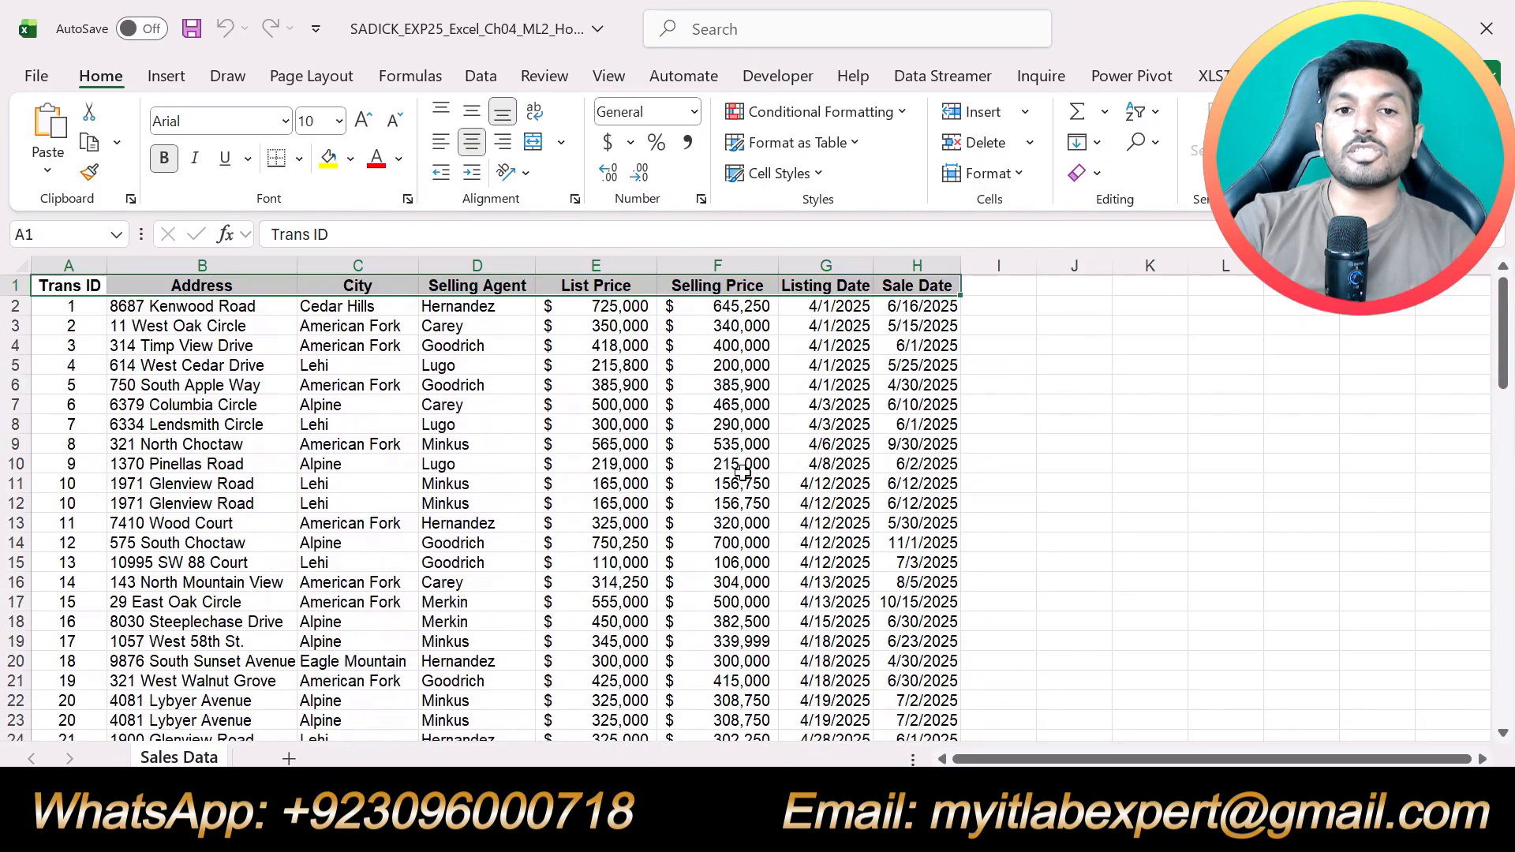
click(631, 382)
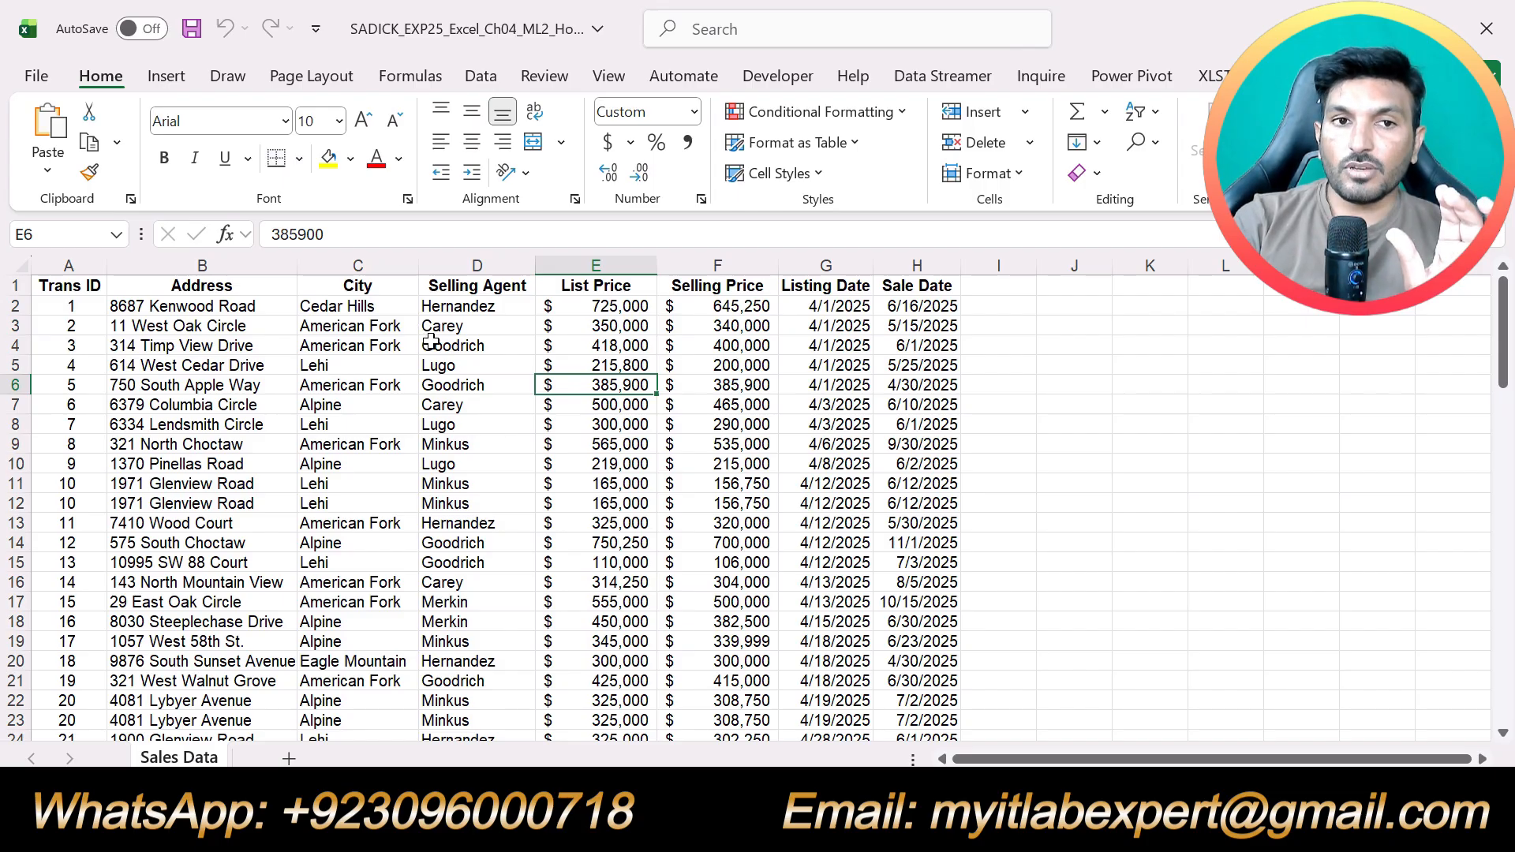
click(640, 446)
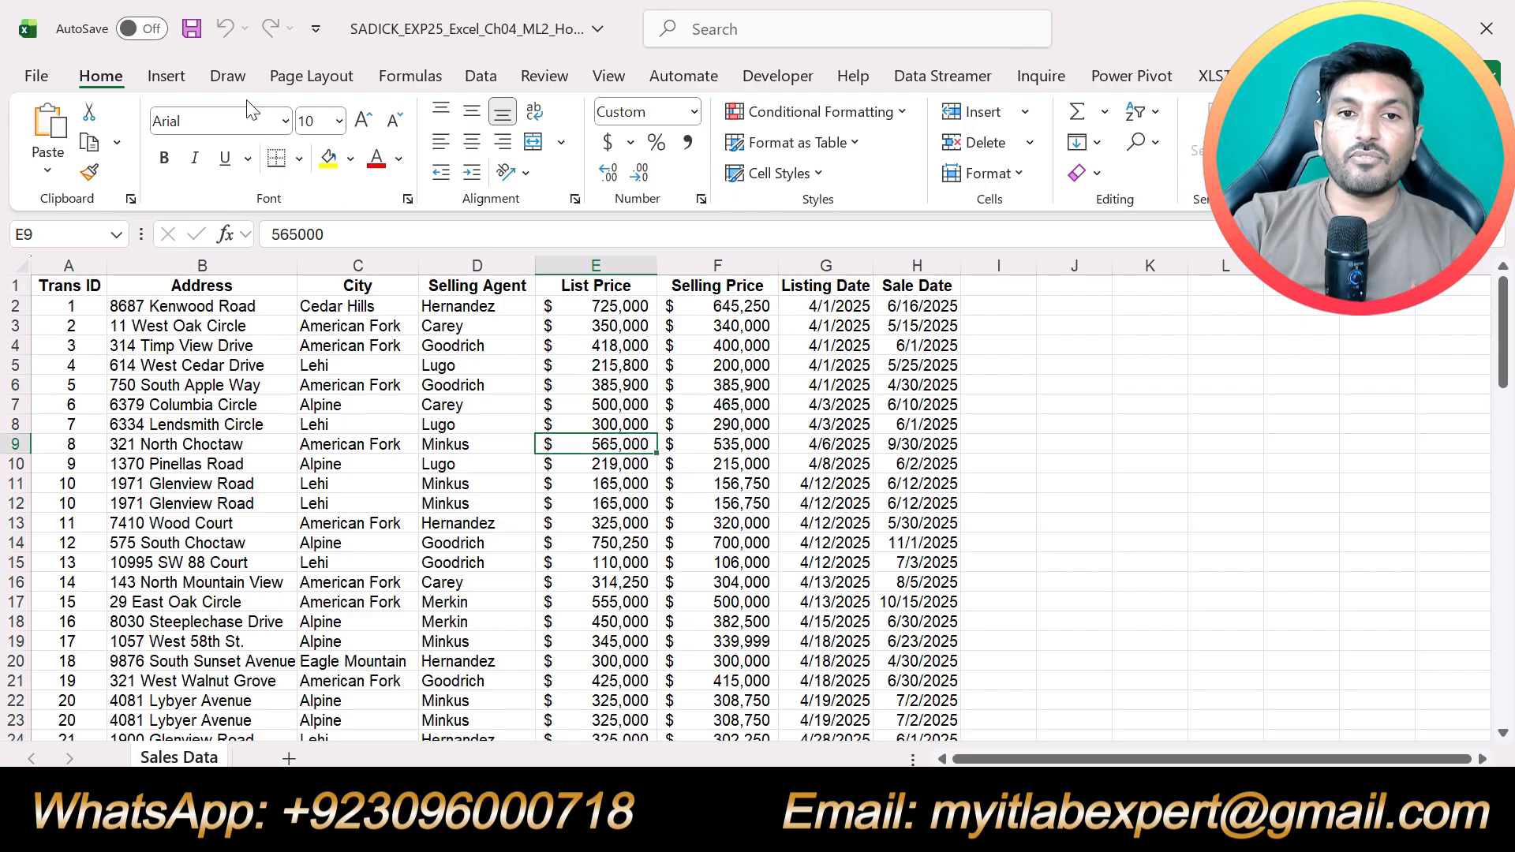
Freeze the top row of the Sales Data sheet so the column labels do not scroll offscreen
click(606, 79)
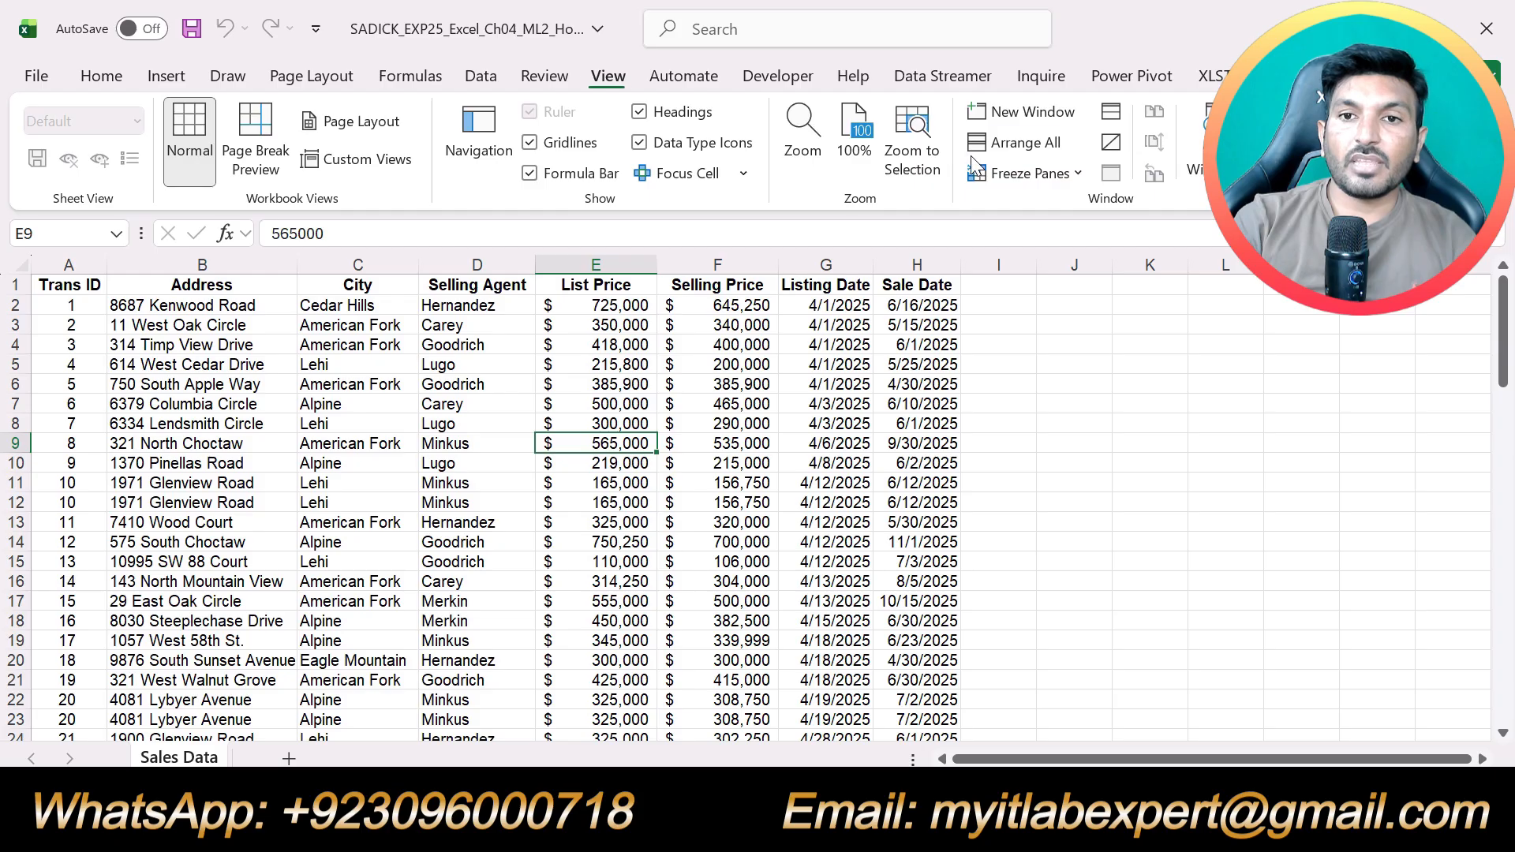
click(1076, 178)
click(1087, 294)
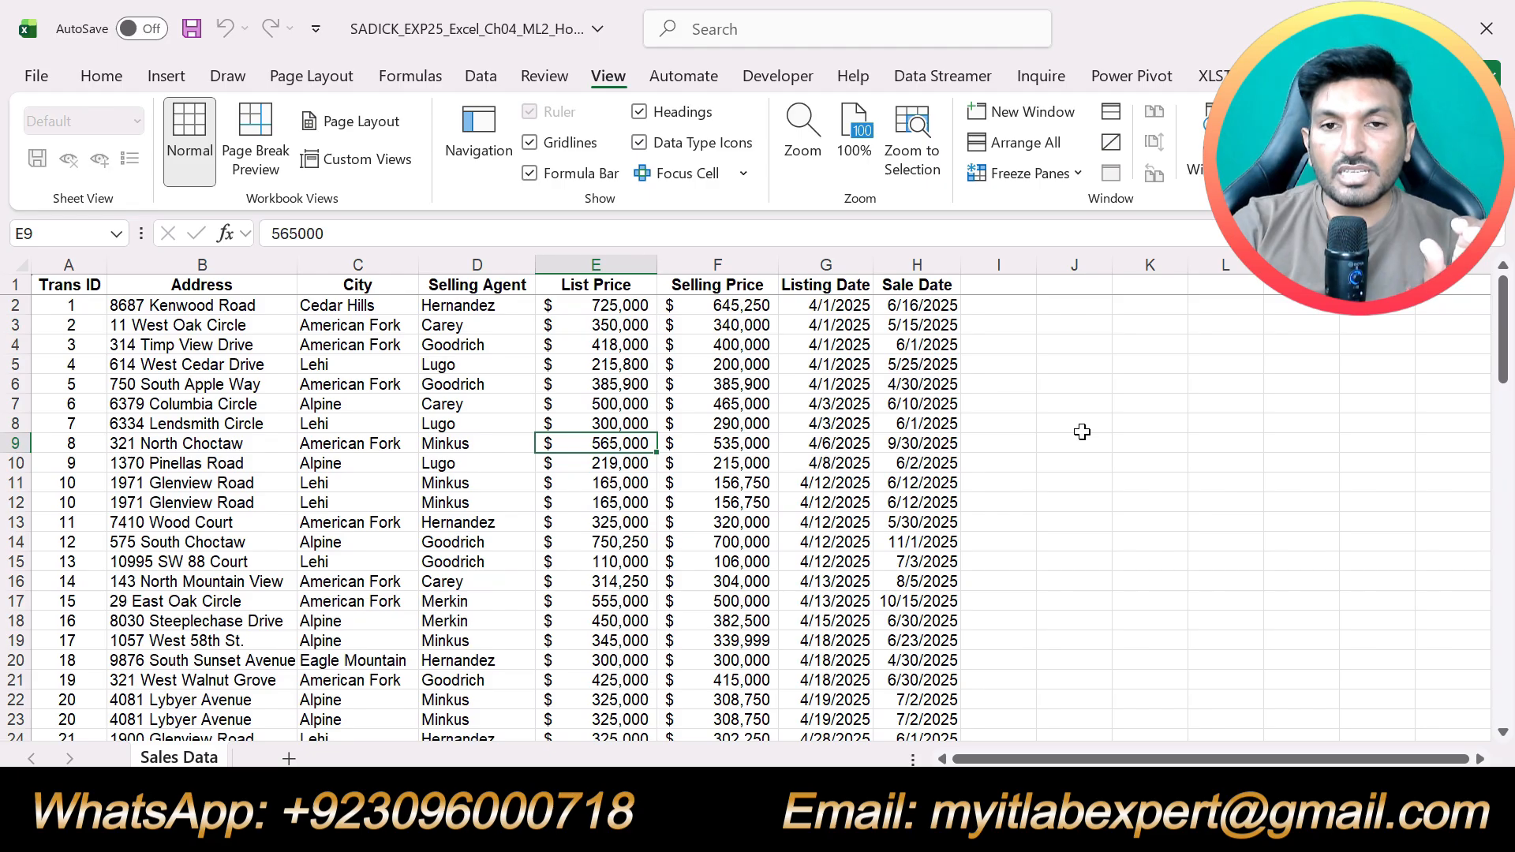
scroll(1077, 432, down, 15)
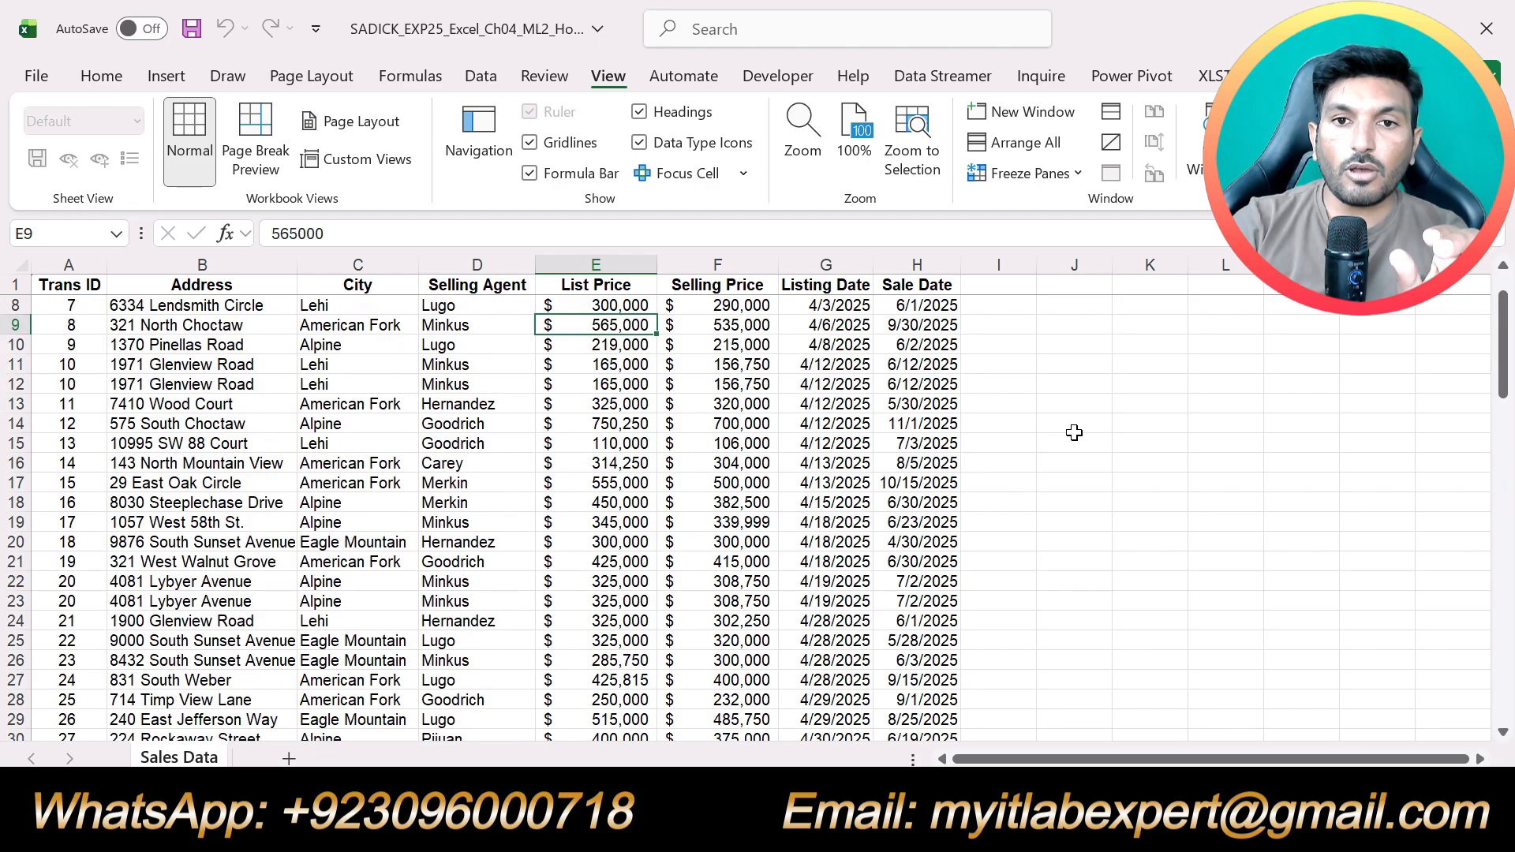
scroll(1073, 433, down, 13)
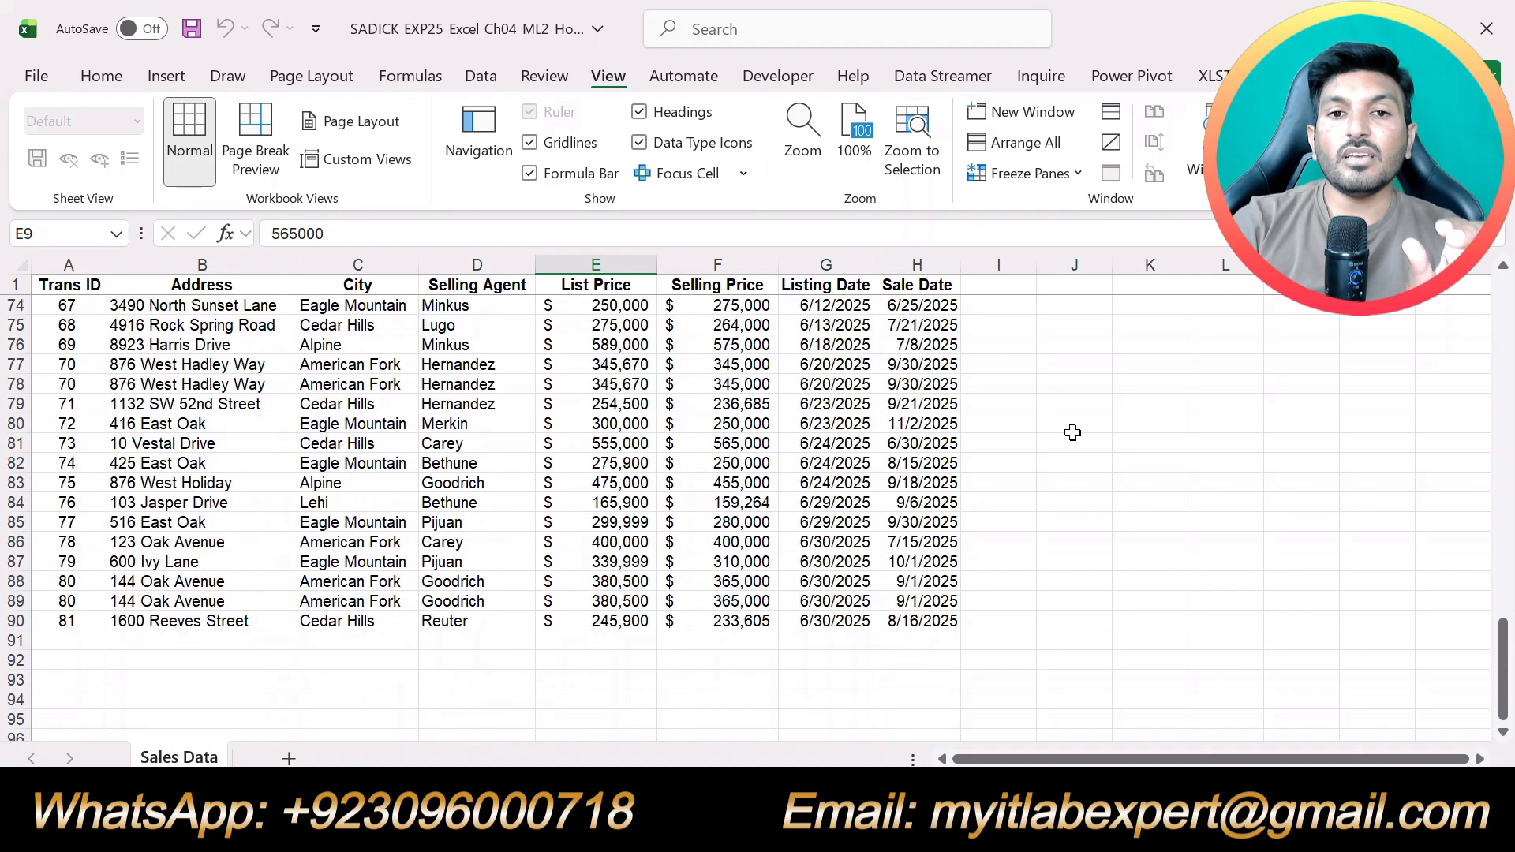
scroll(1073, 432, up, 19)
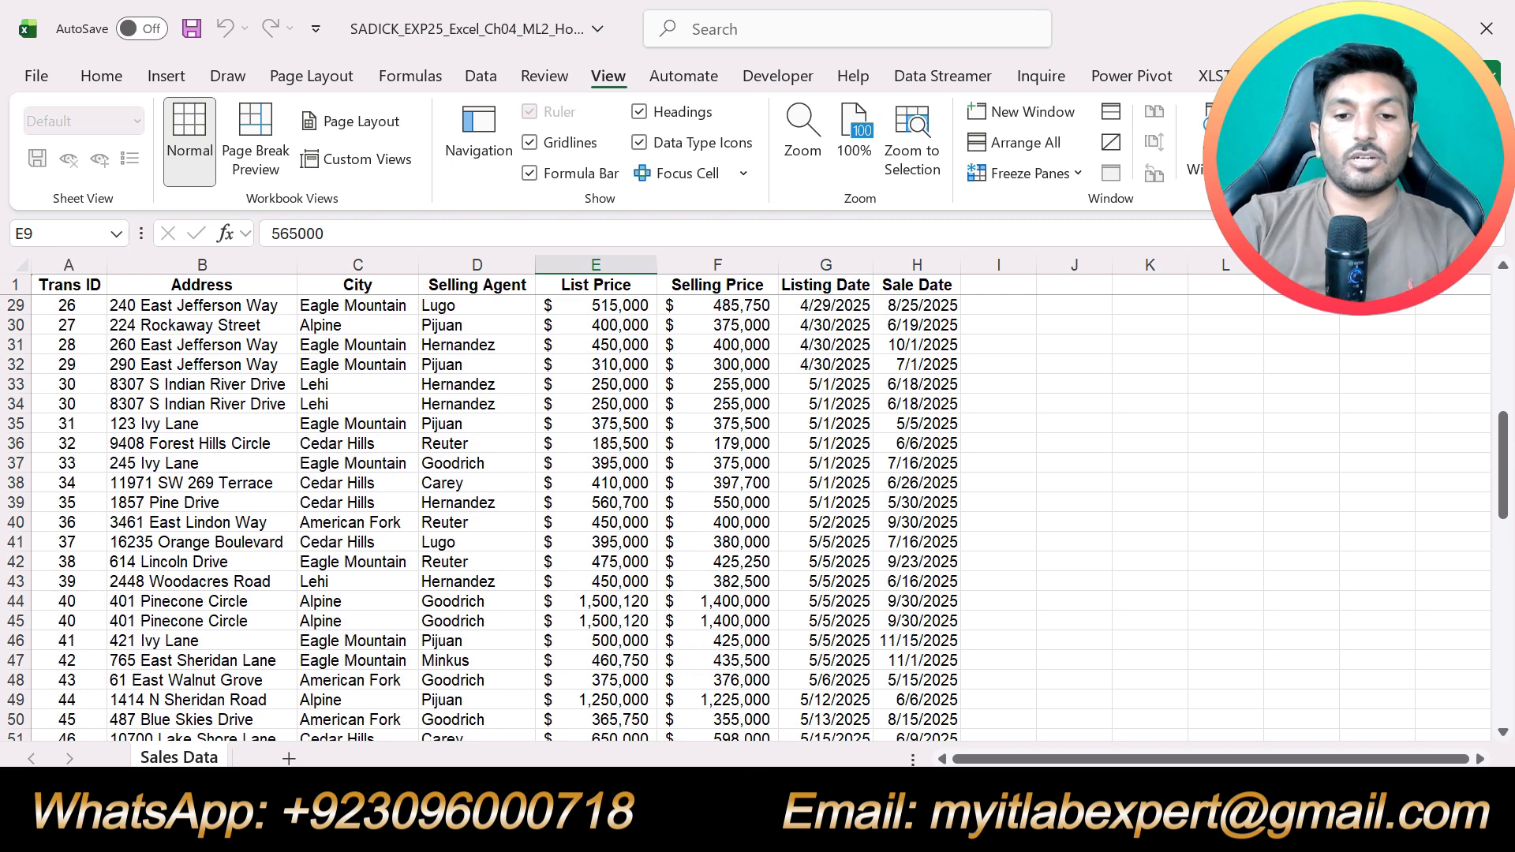
Switch back to the Word instructions and highlight the step 3 instruction about converting the data to a table in yellow
key(alt+Tab)
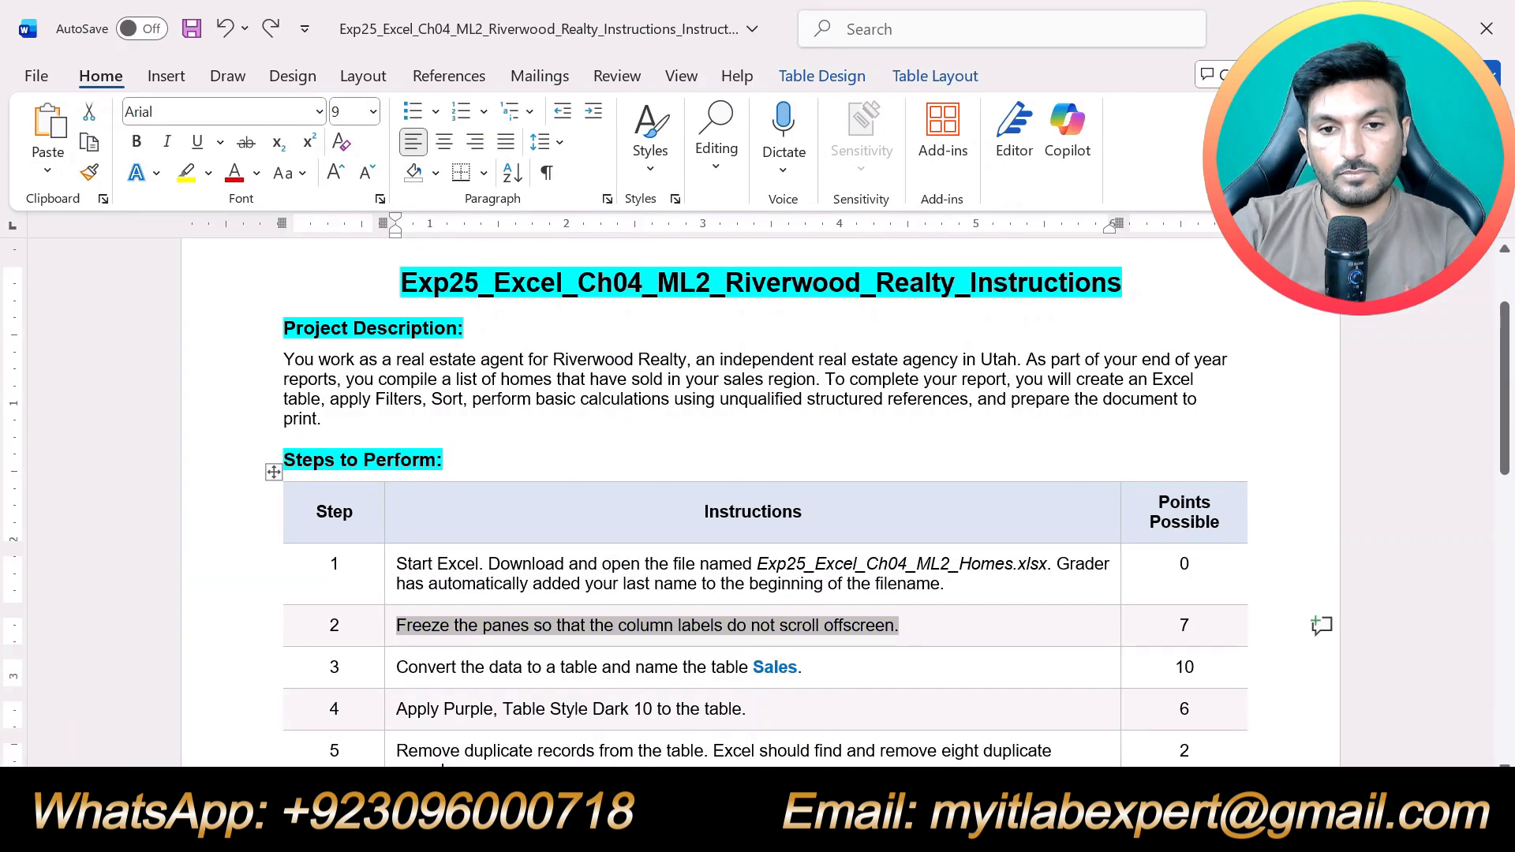
drag(816, 666, 537, 670)
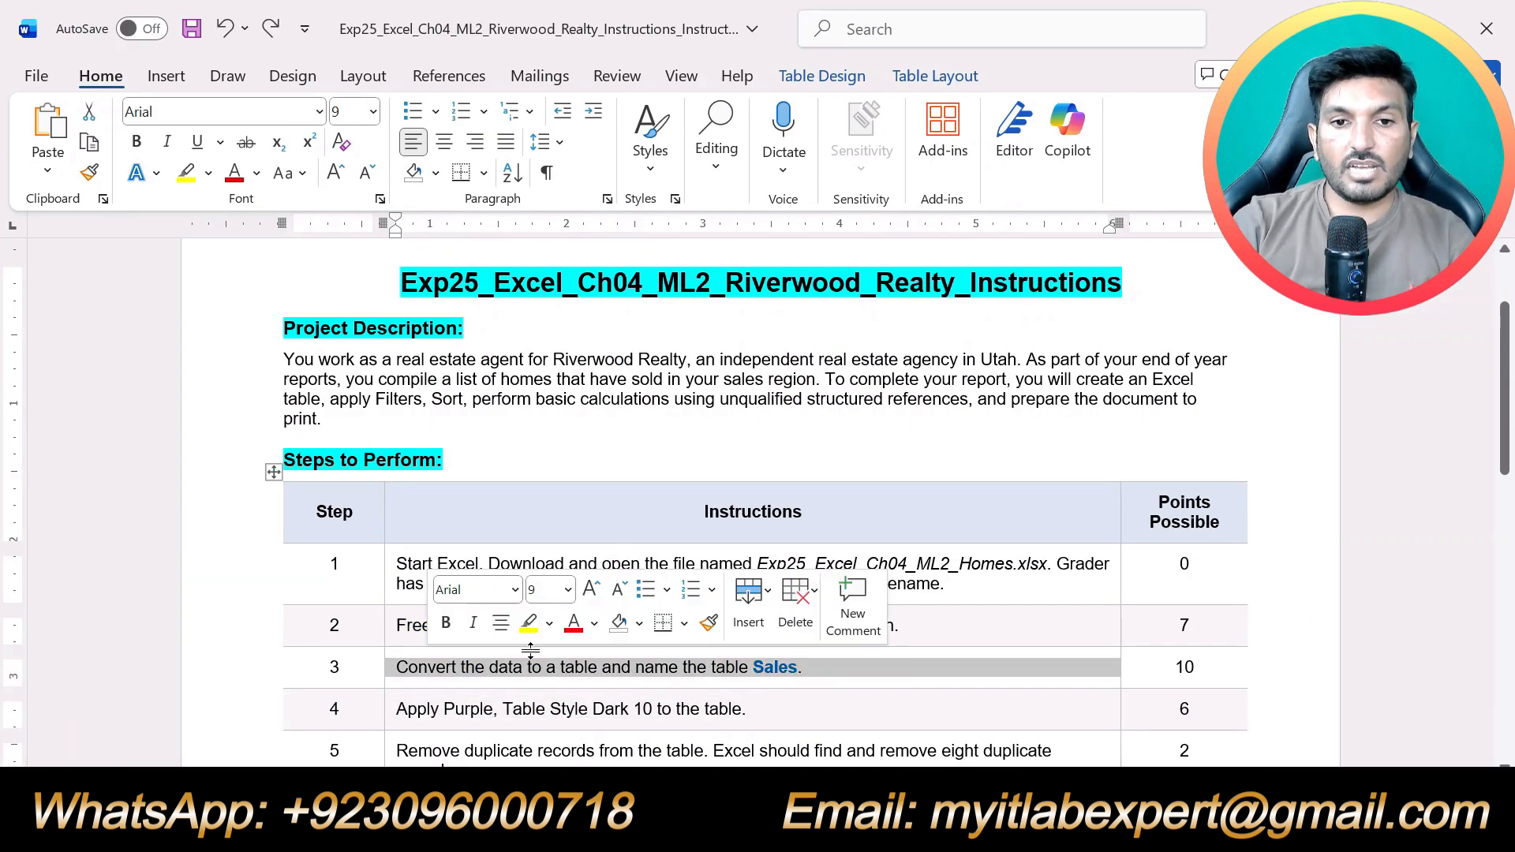
click(529, 623)
click(709, 709)
scroll(708, 709, down, 2)
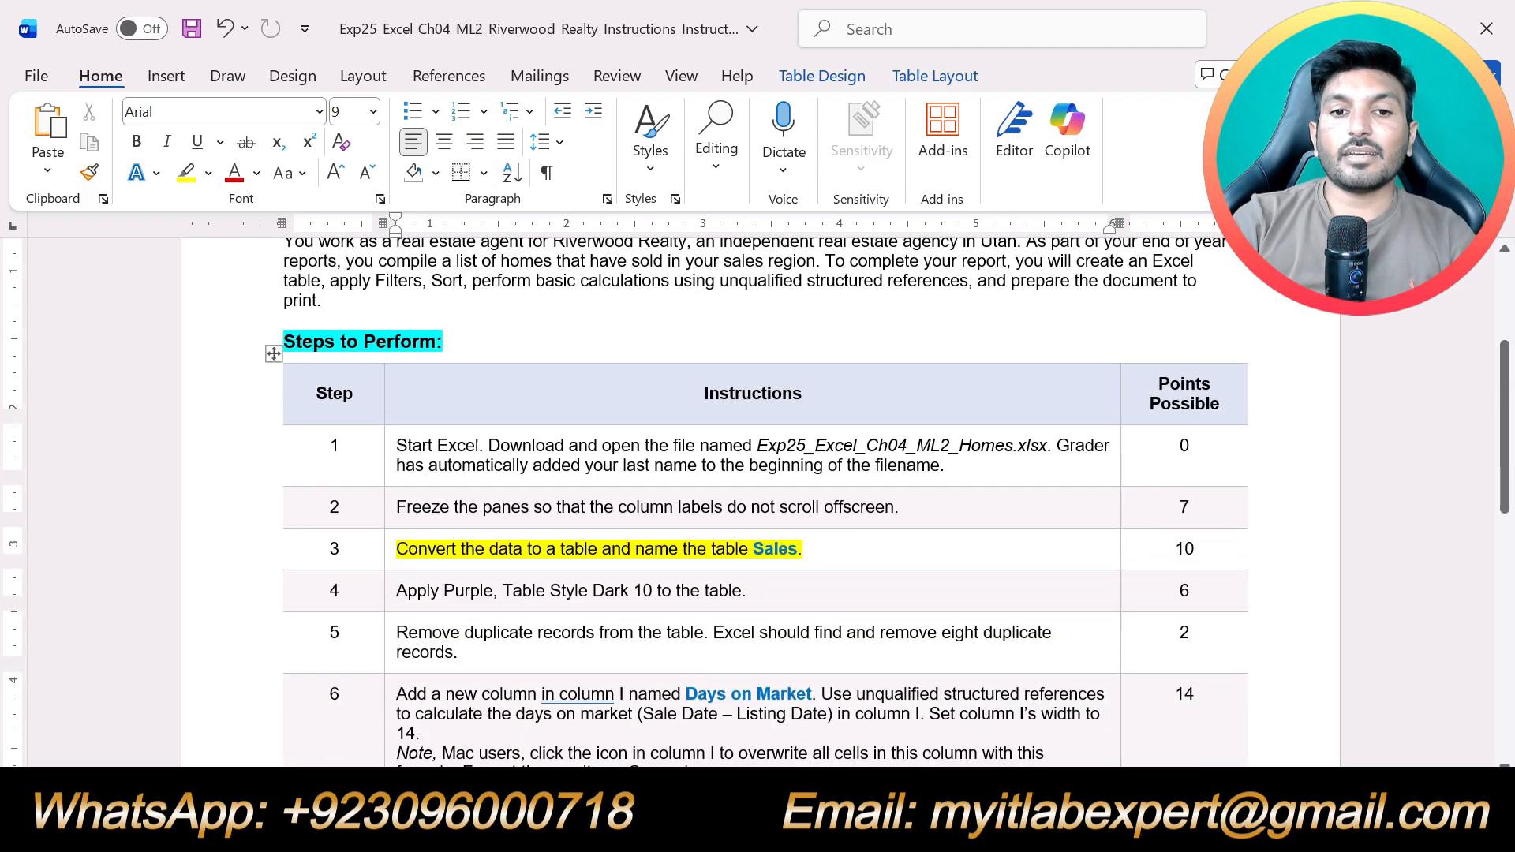
scroll(756, 503, up, 2)
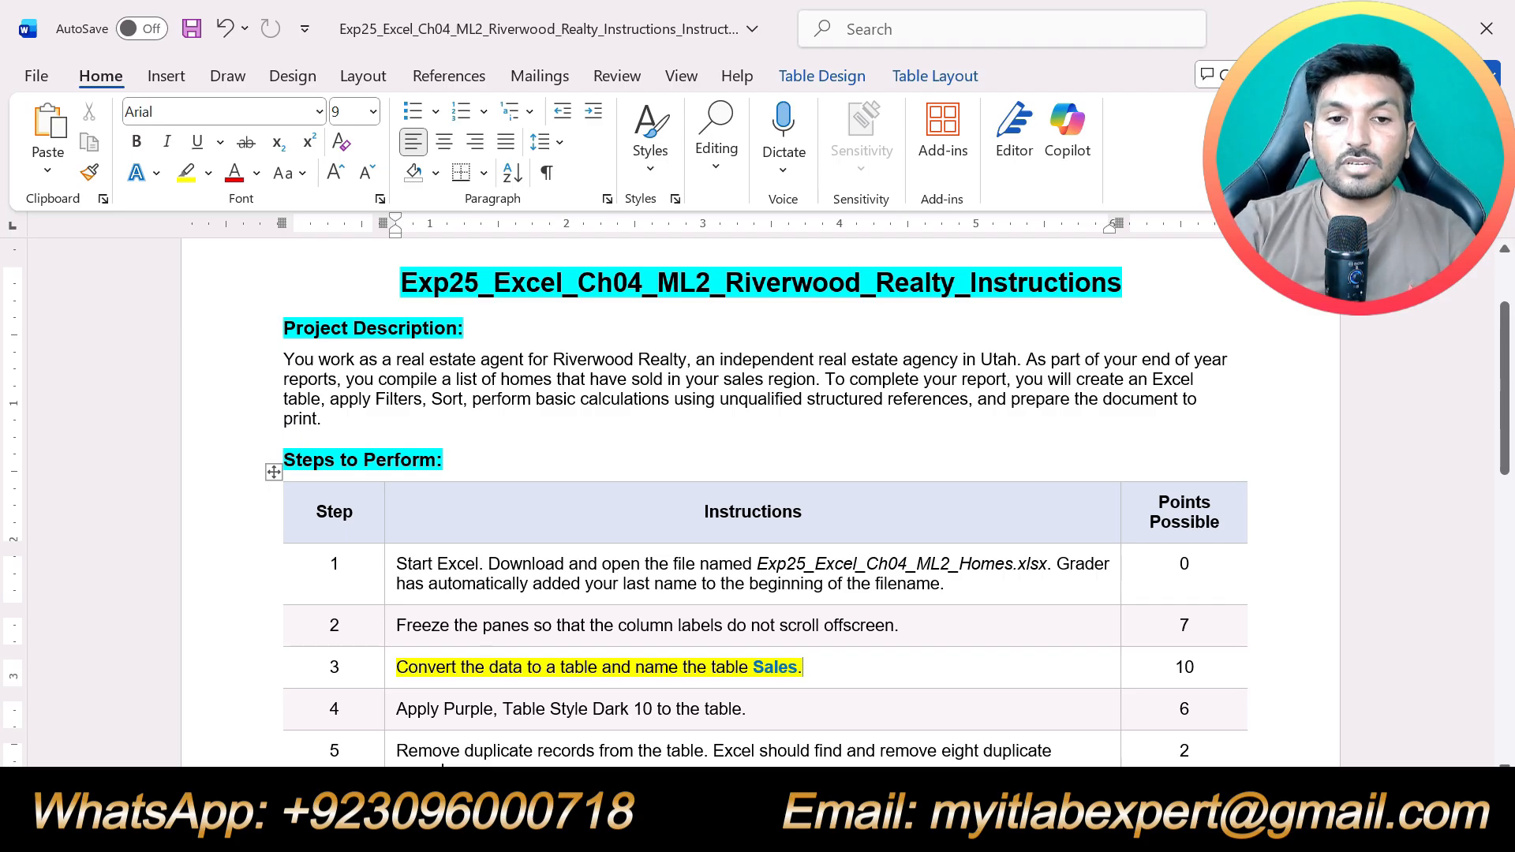
Switch to the Excel workbook and convert the sales data in A1:H90 to a table with headers
key(alt+Tab)
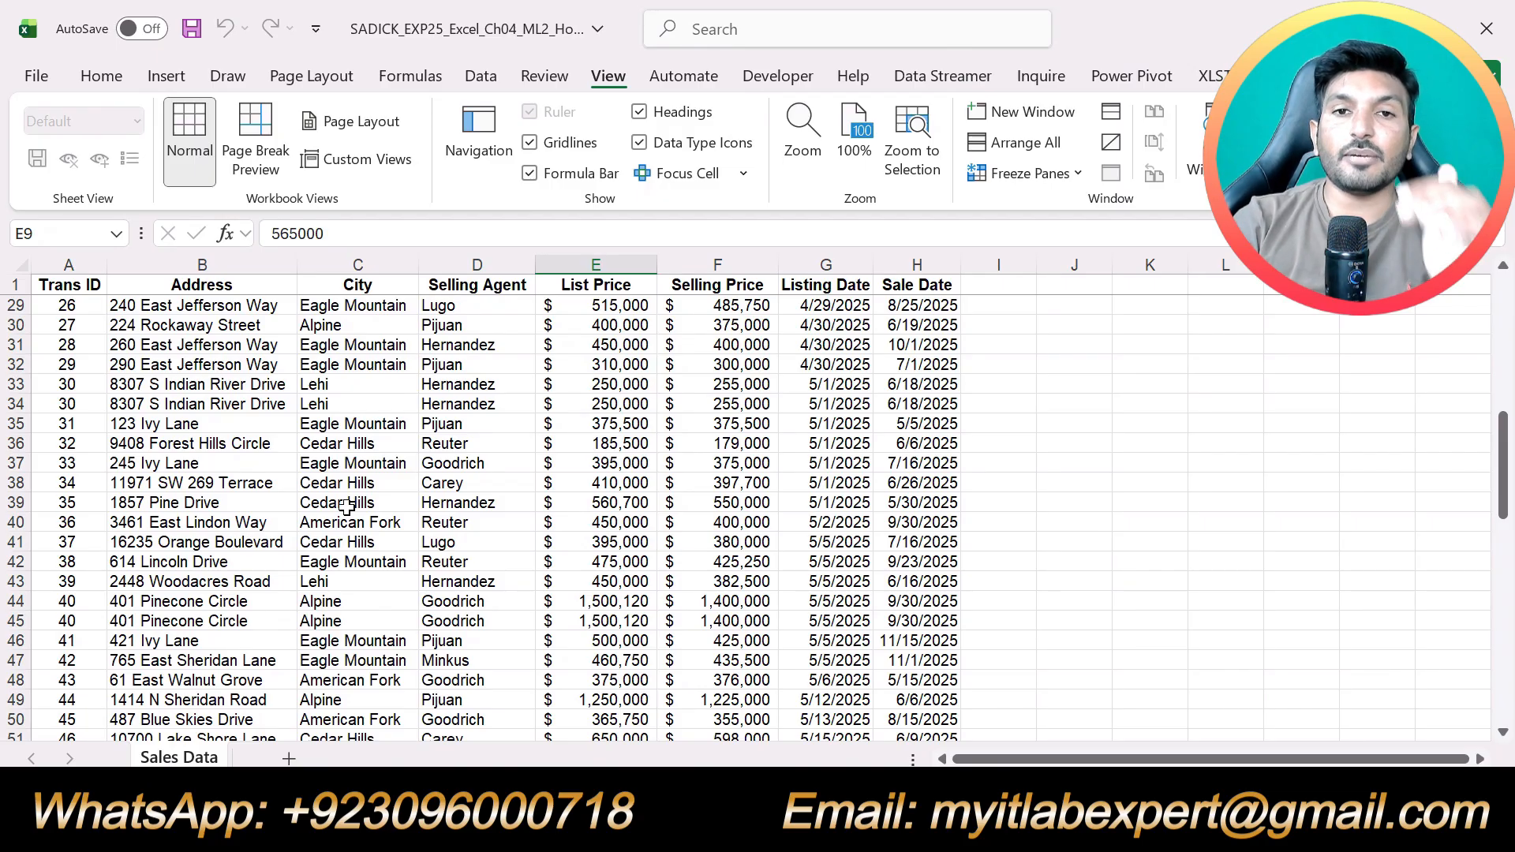
click(198, 485)
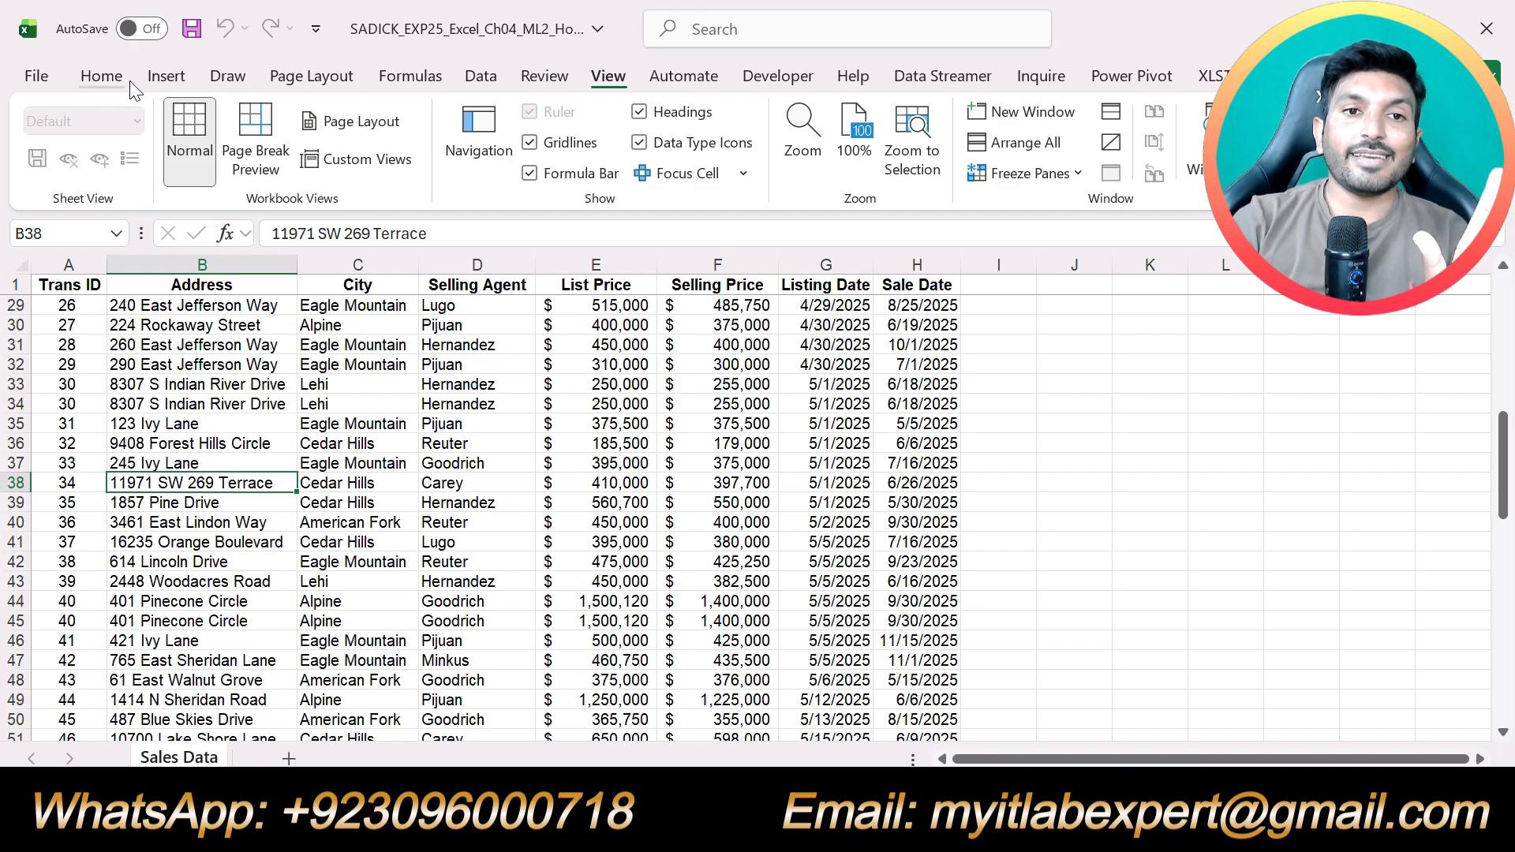
click(164, 75)
click(221, 158)
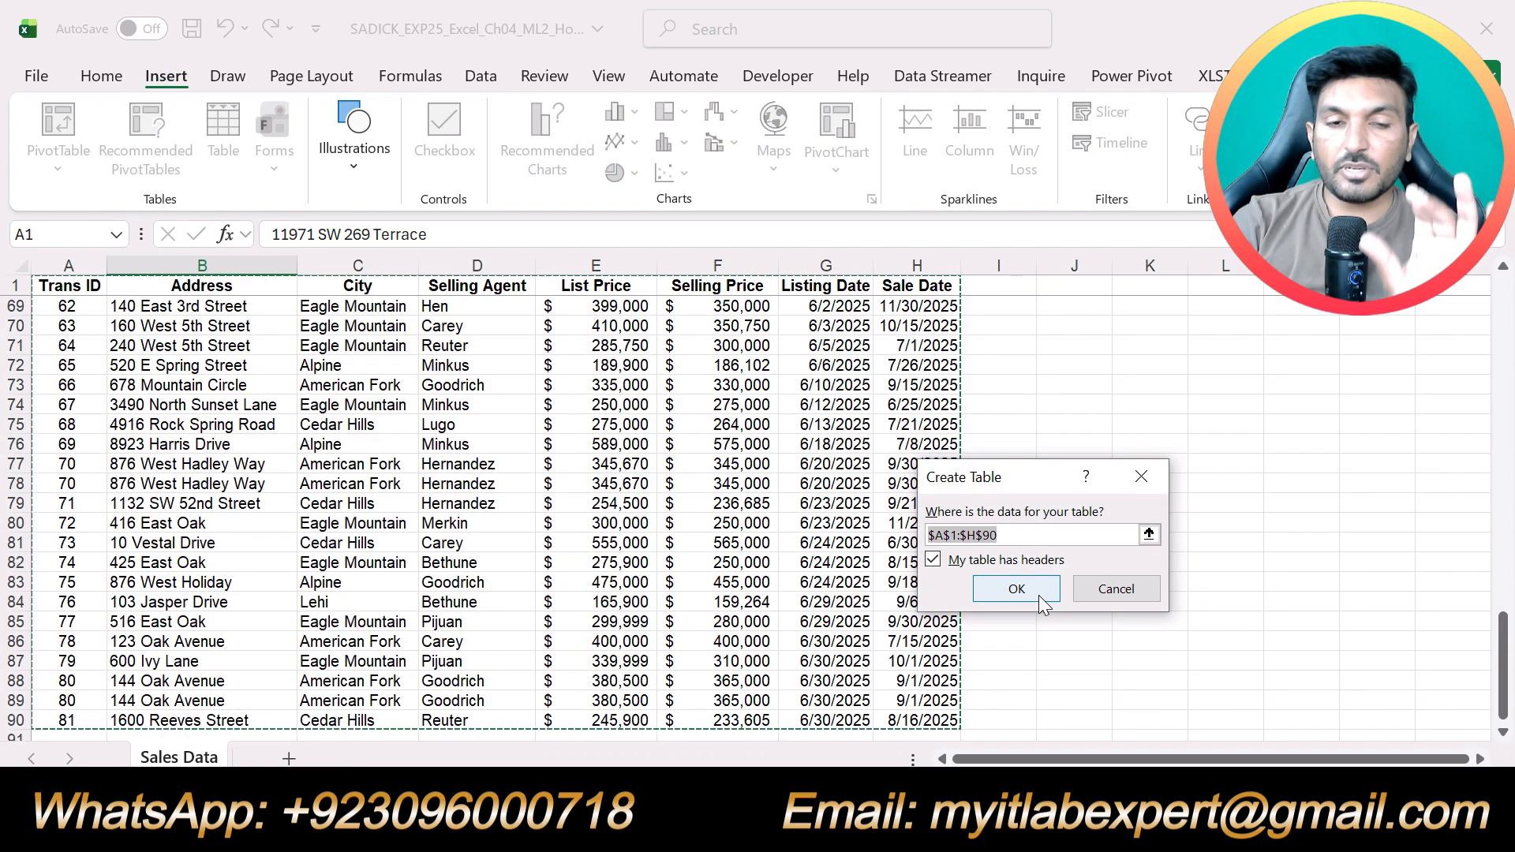
click(1016, 589)
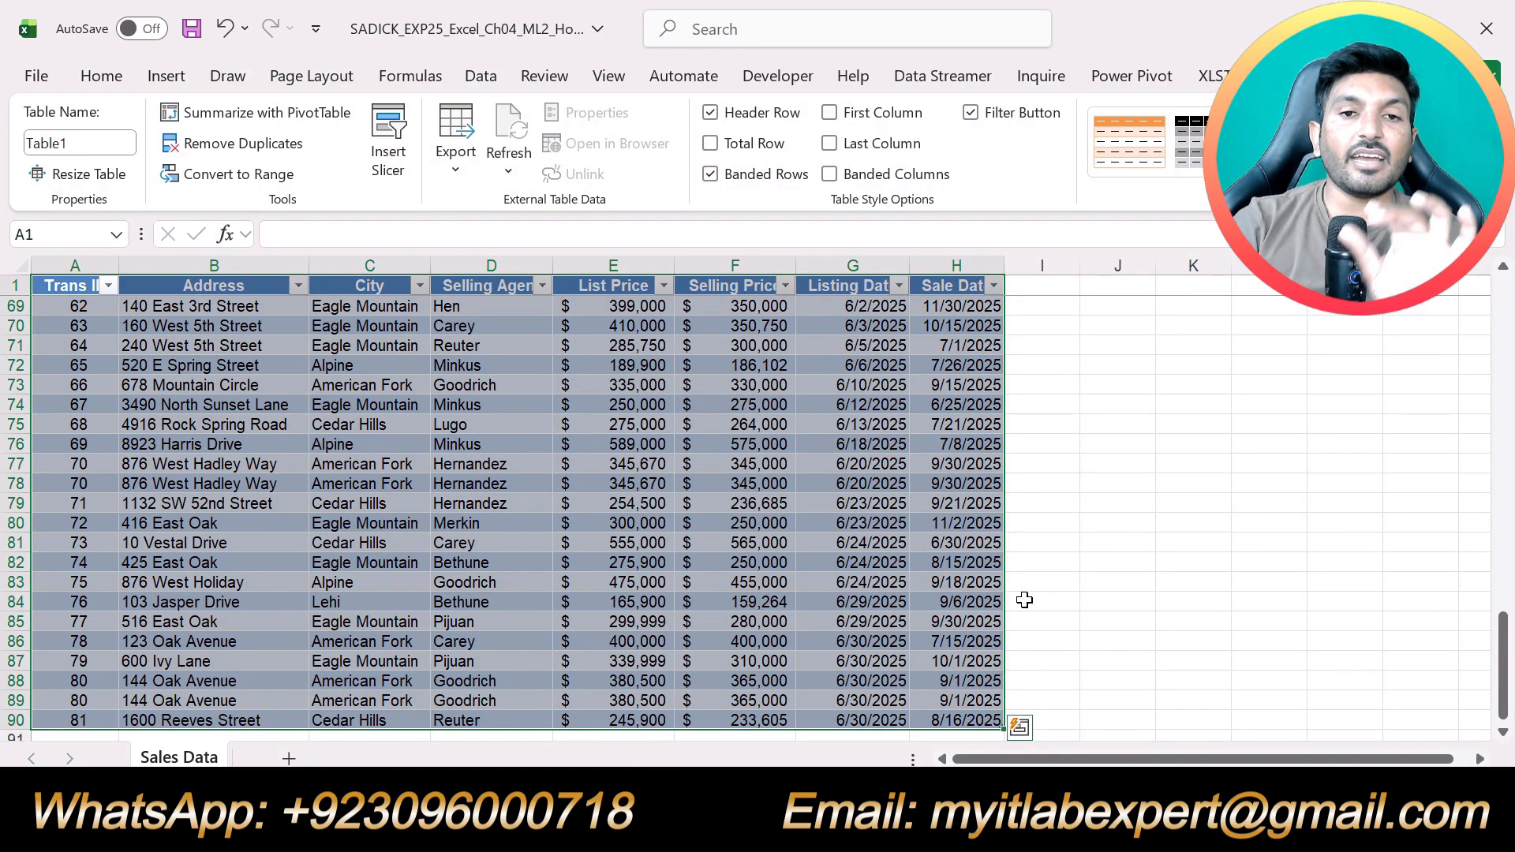
Name the new table Sales
scroll(1025, 600, down, 5)
scroll(1024, 601, up, 11)
scroll(1024, 601, up, 12)
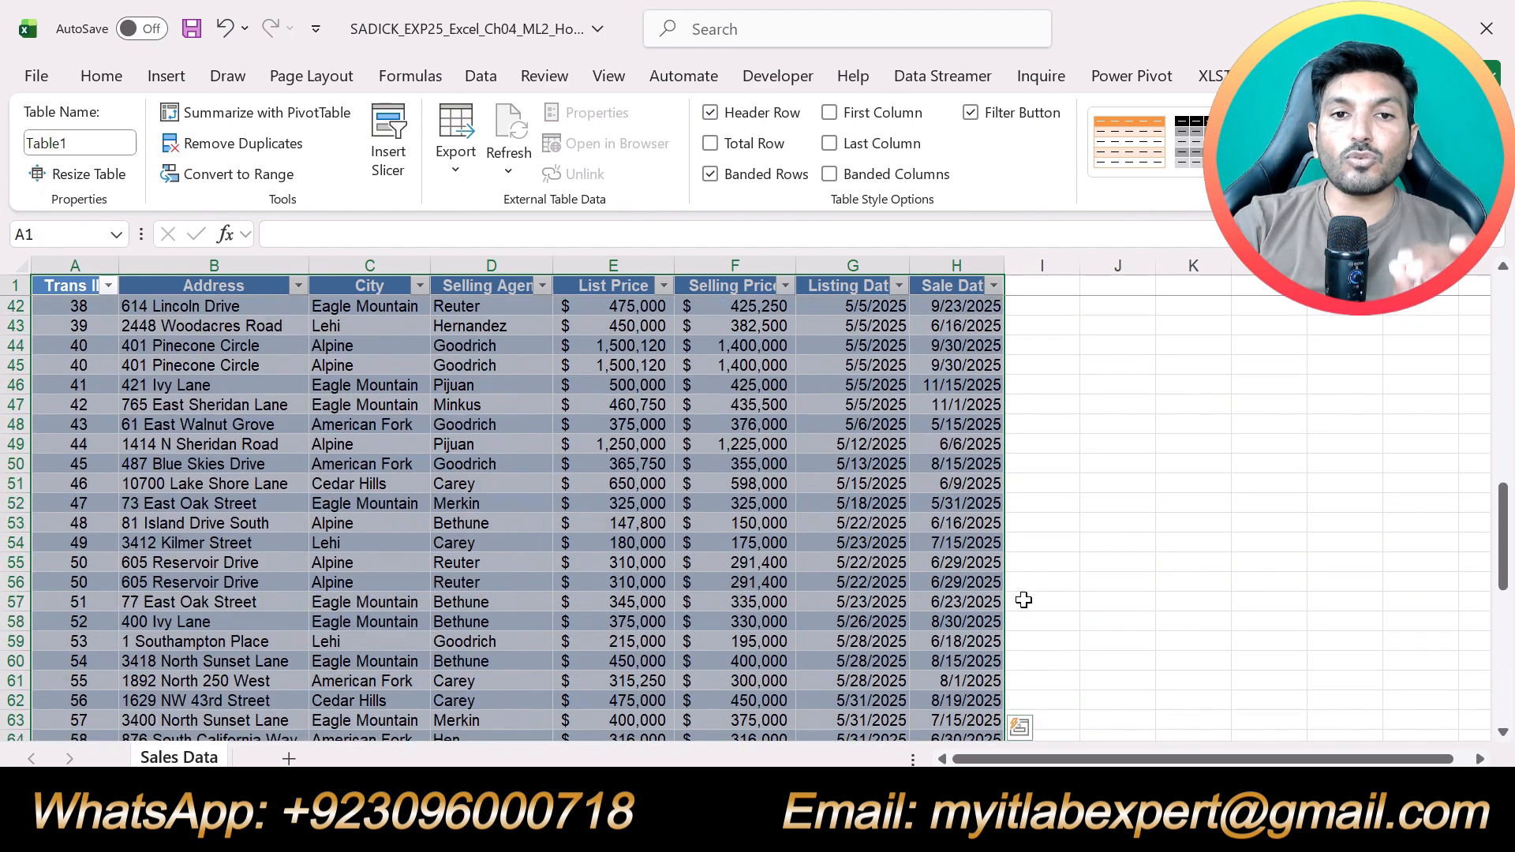
scroll(1024, 601, up, 5)
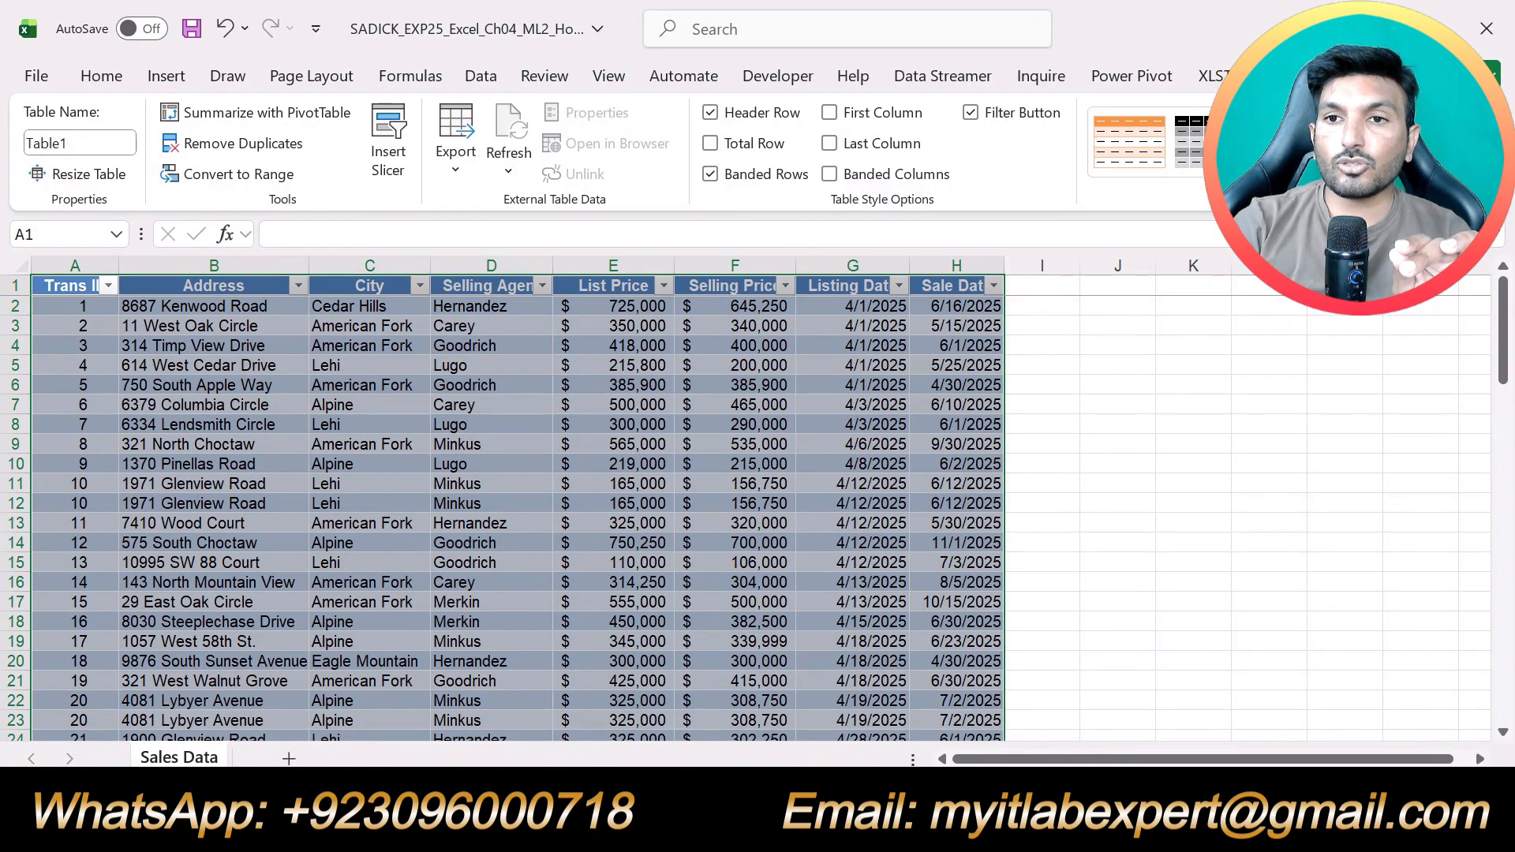
click(118, 142)
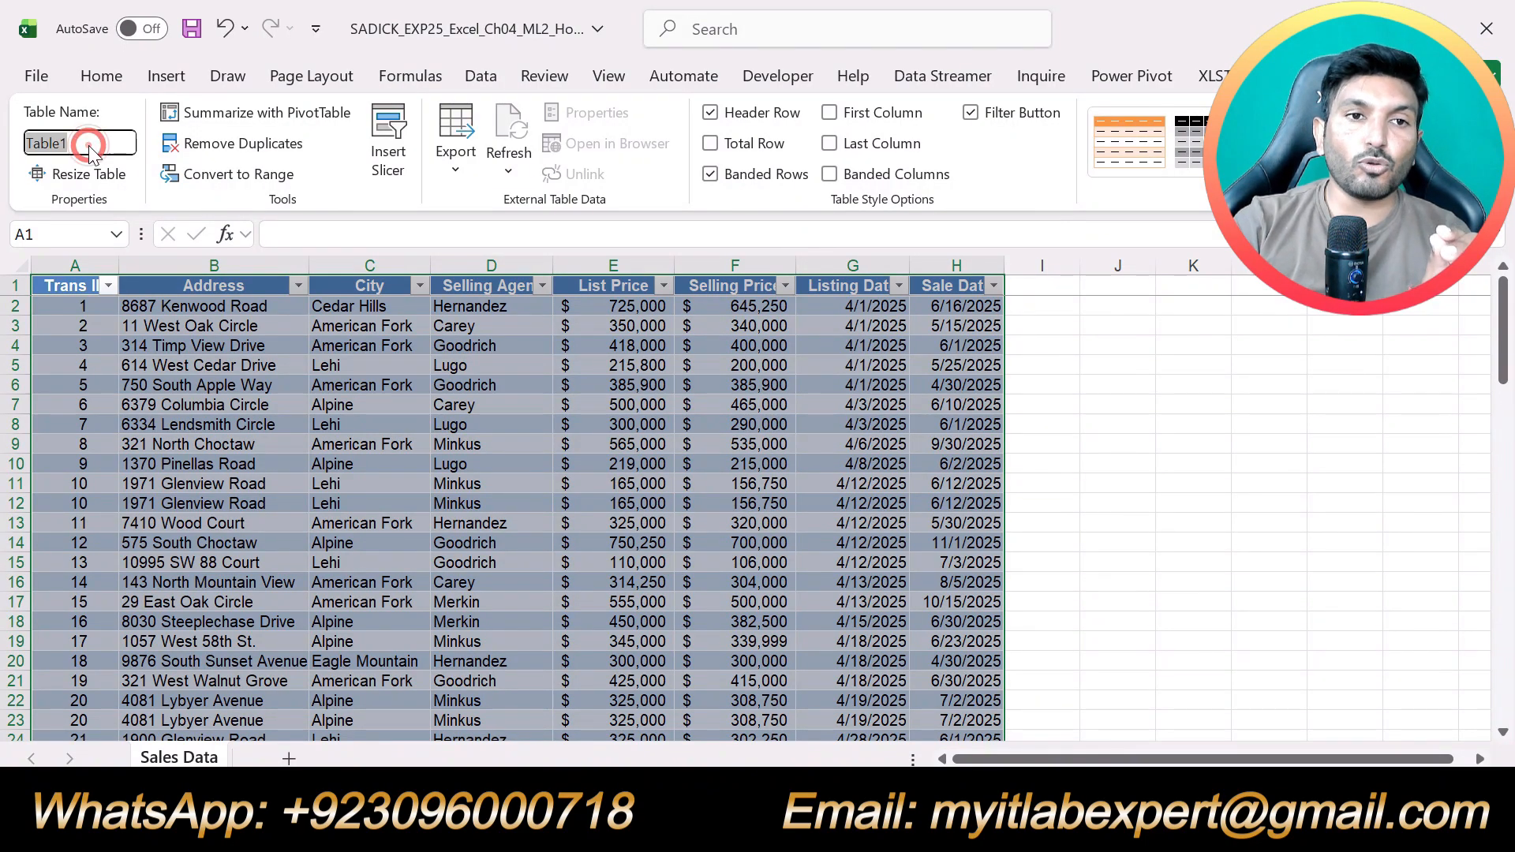
text(S)
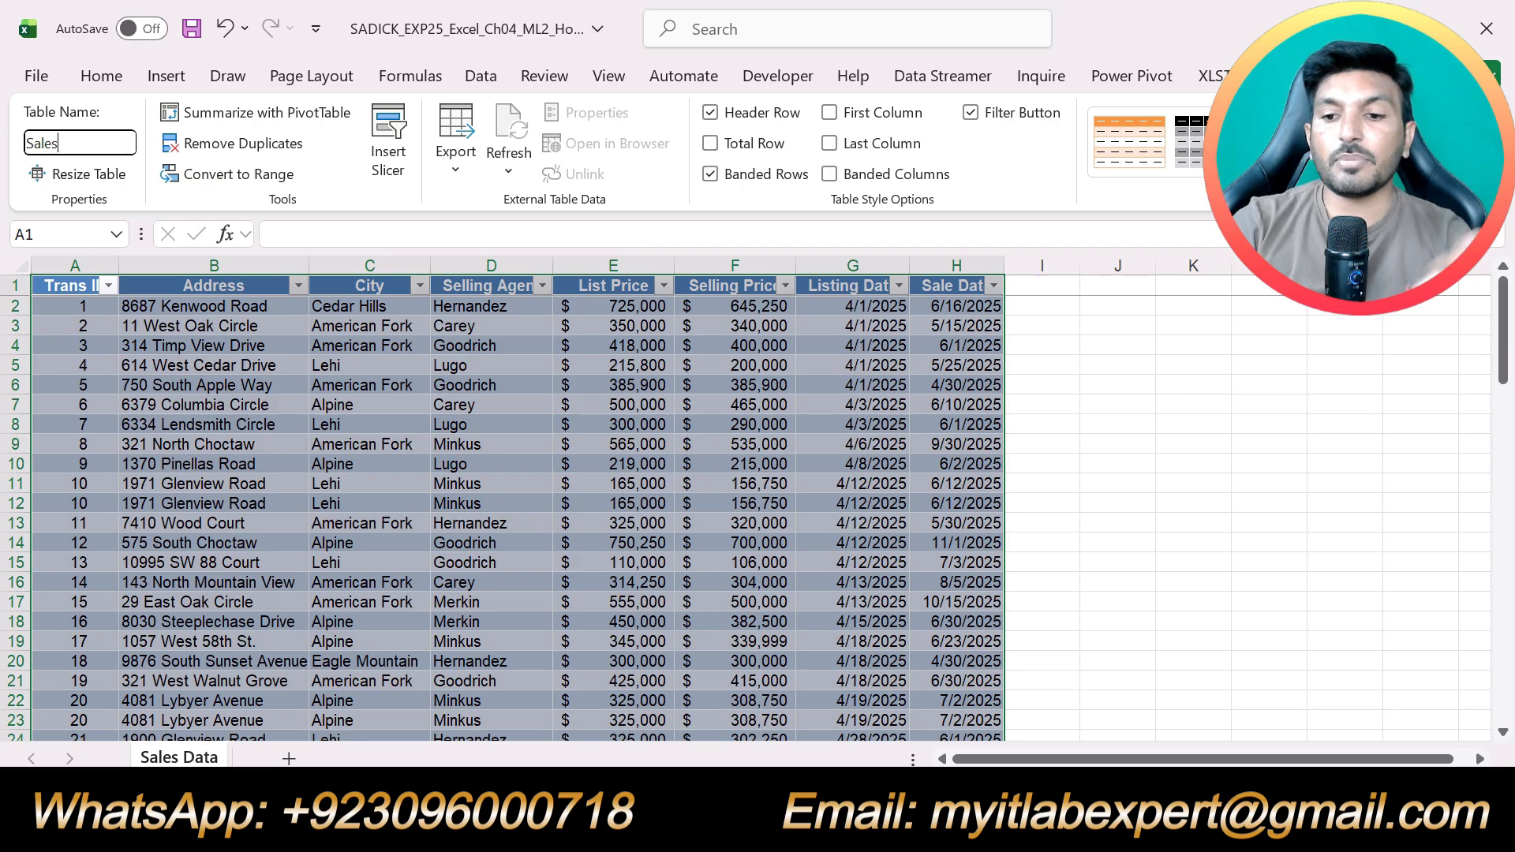
key(Return)
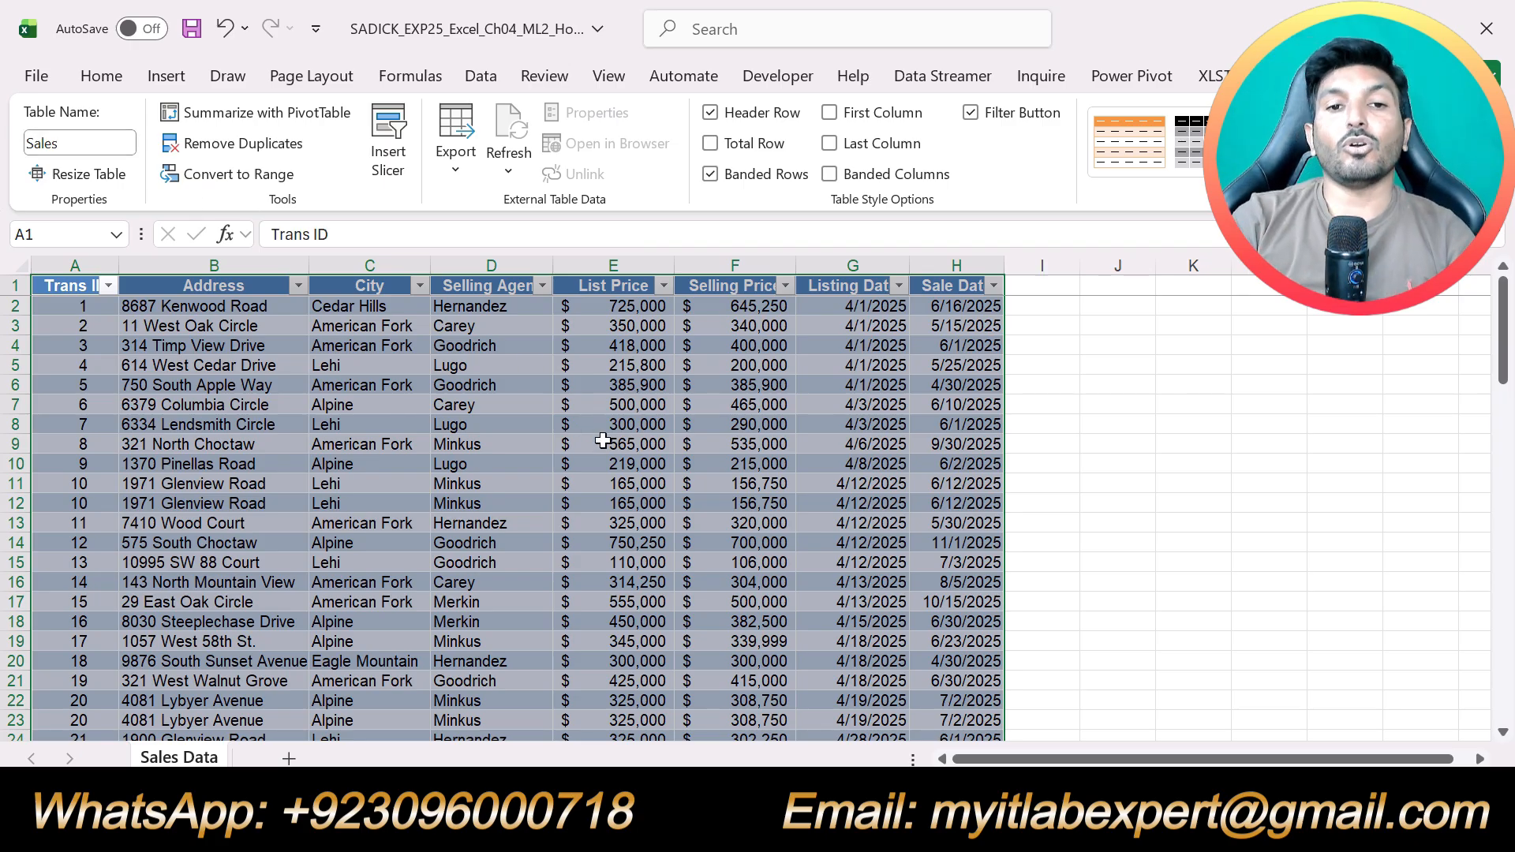
click(1051, 503)
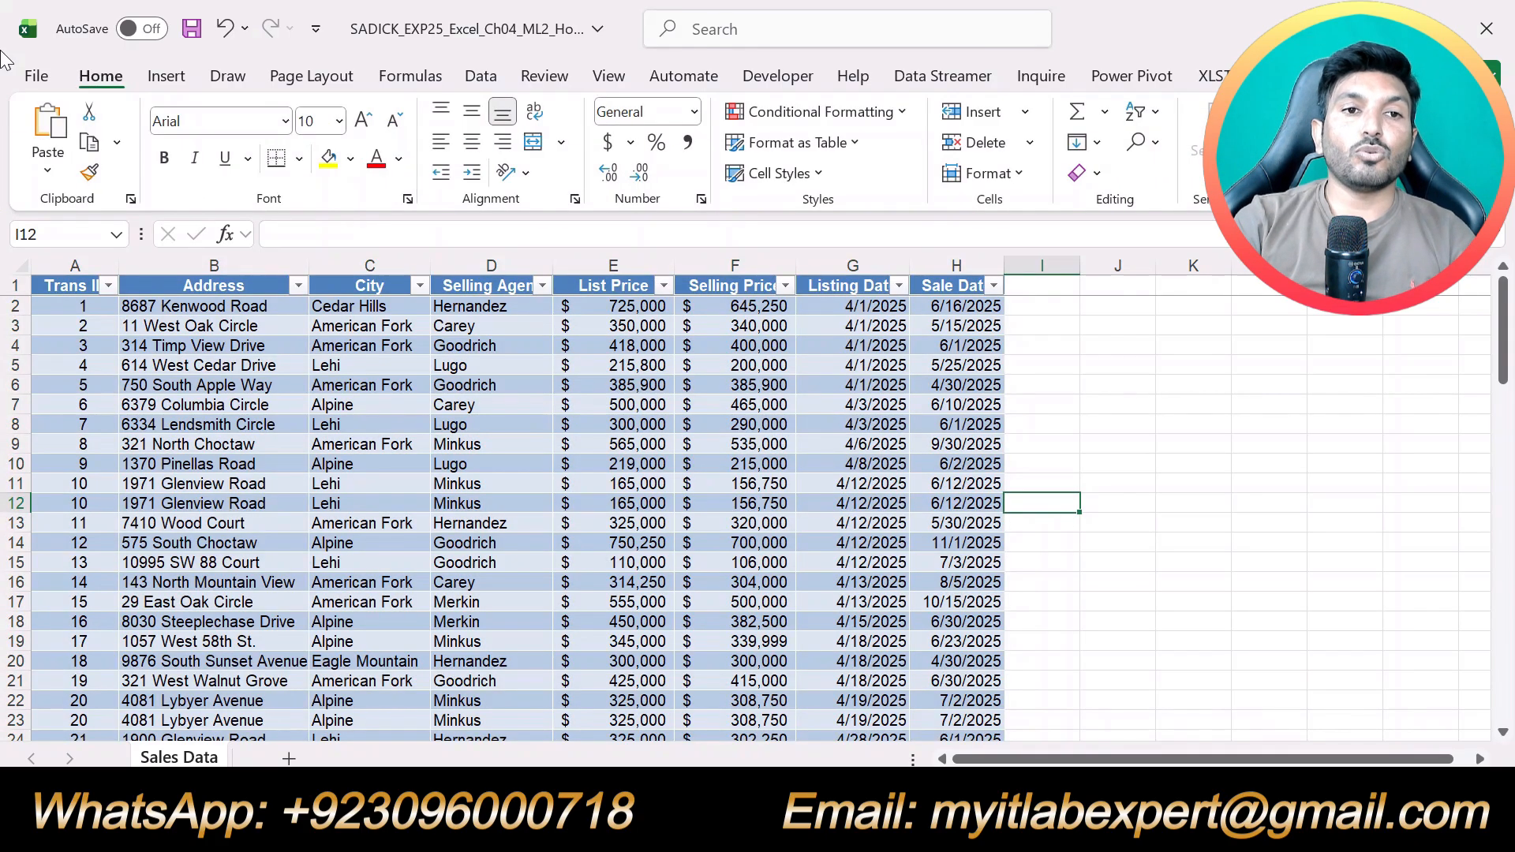
click(515, 443)
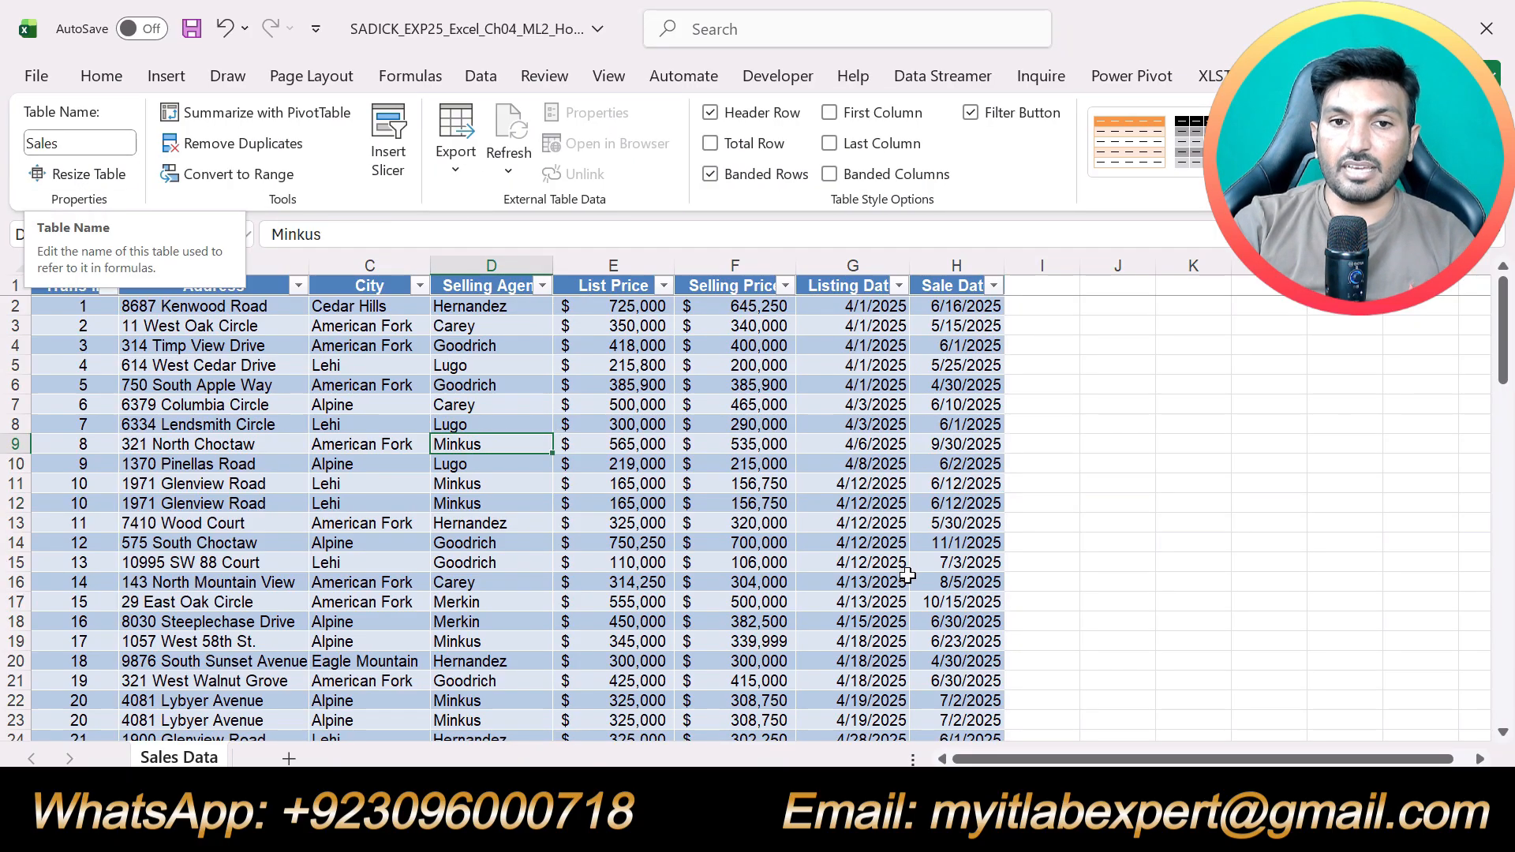
Switch to the Word instructions and move the yellow highlight from step 3 to the step 4 instruction about the table style
key(alt+Tab)
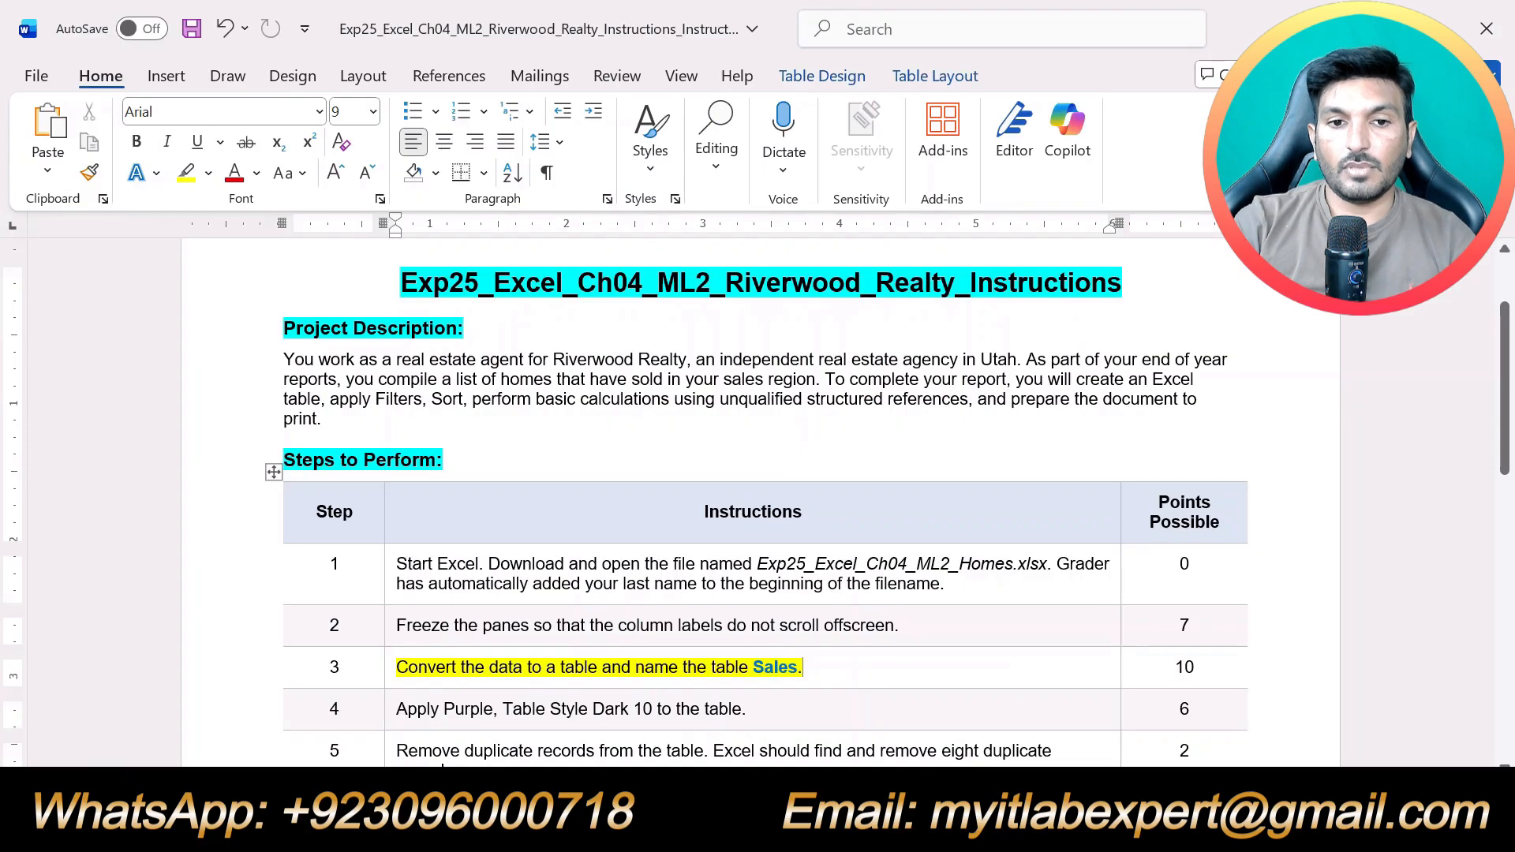
triple_click(830, 671)
scroll(830, 671, down, 1)
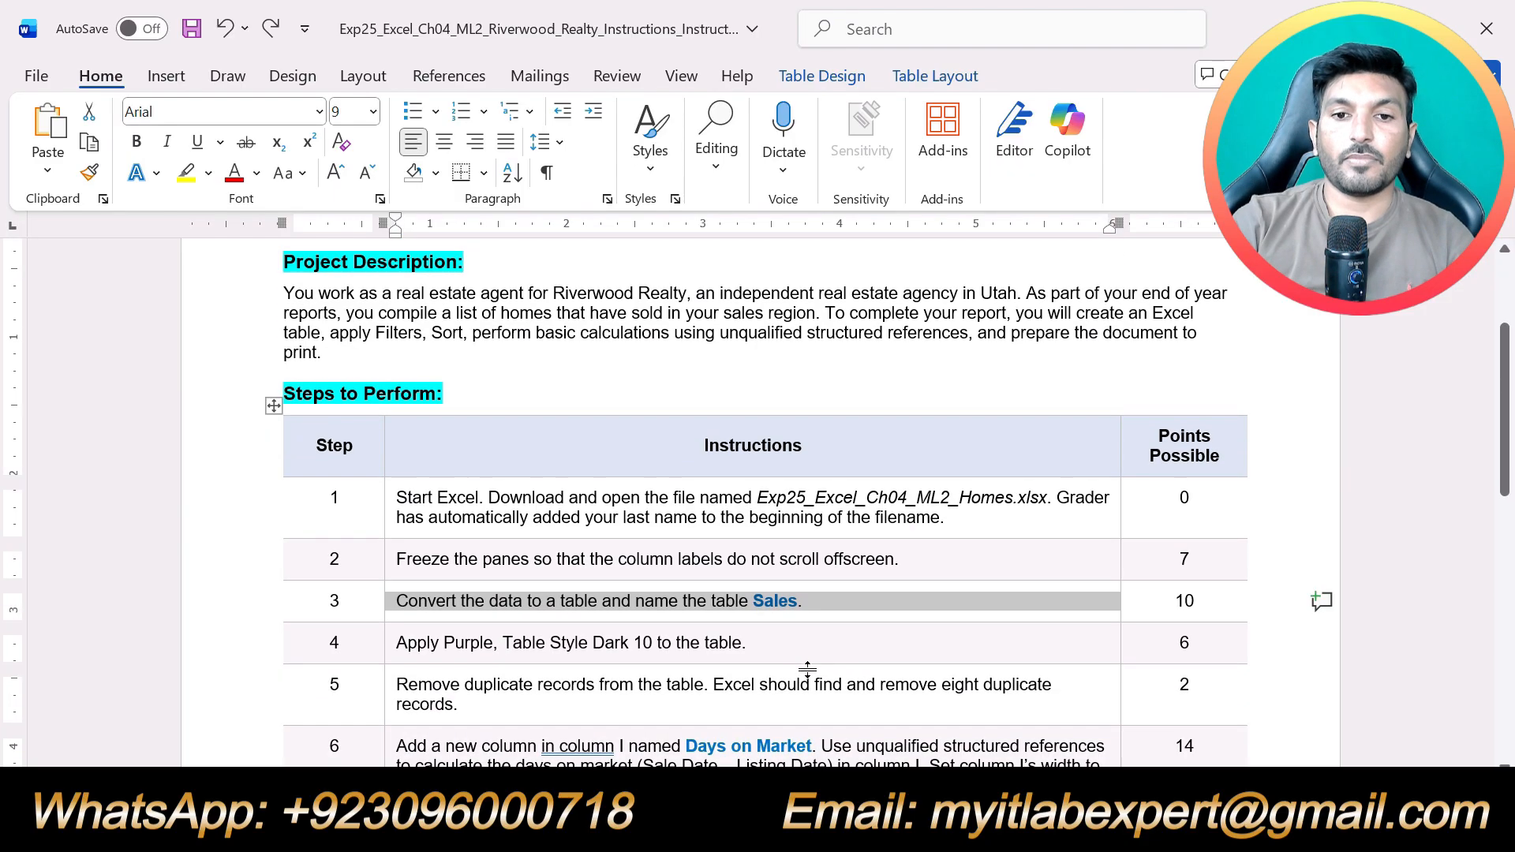
drag(749, 642, 396, 643)
scroll(712, 678, up, 1)
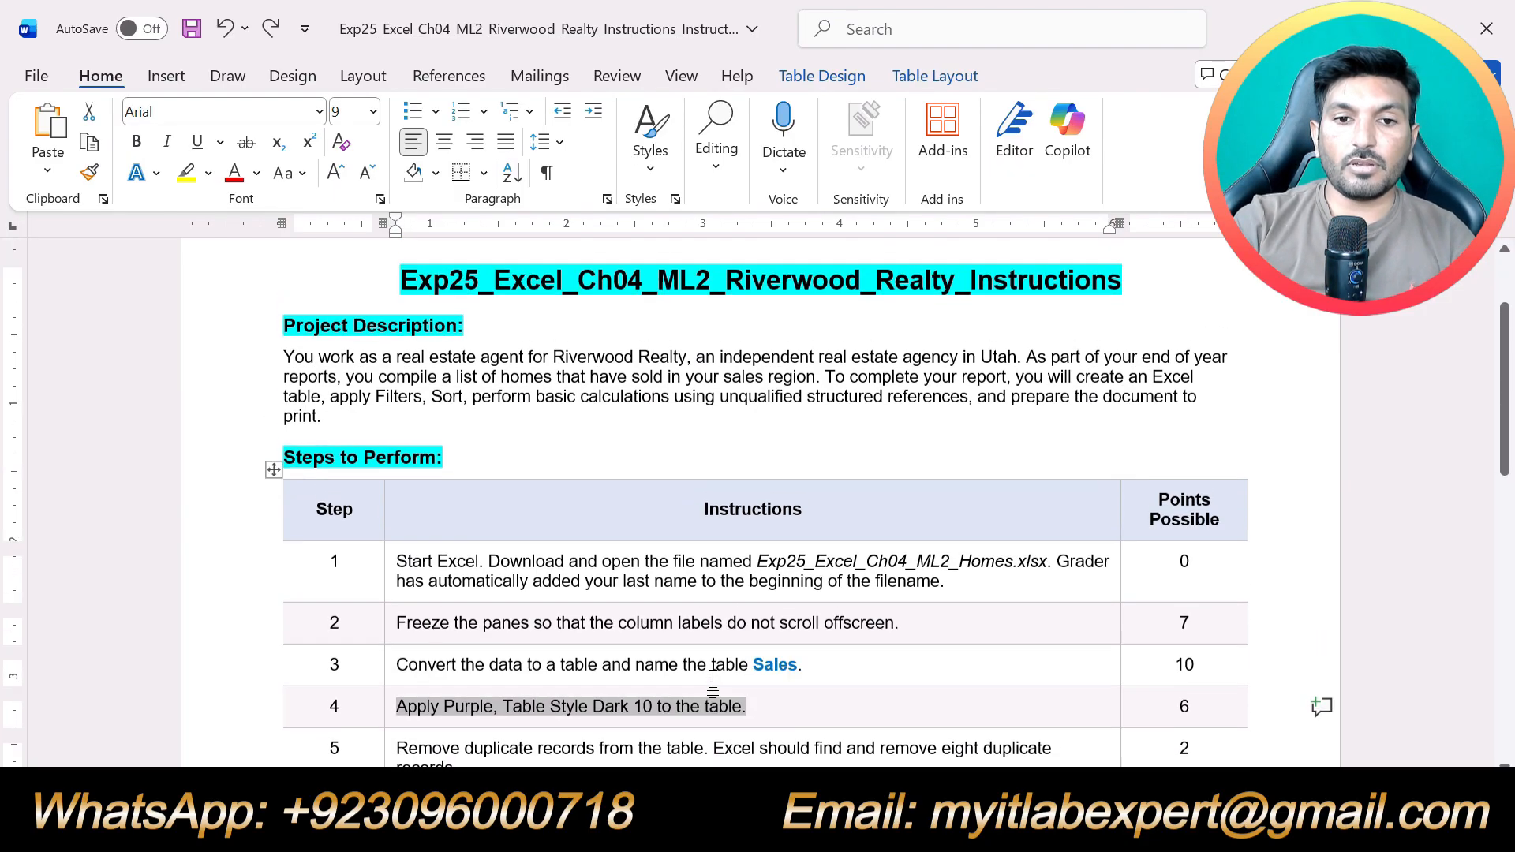
click(186, 174)
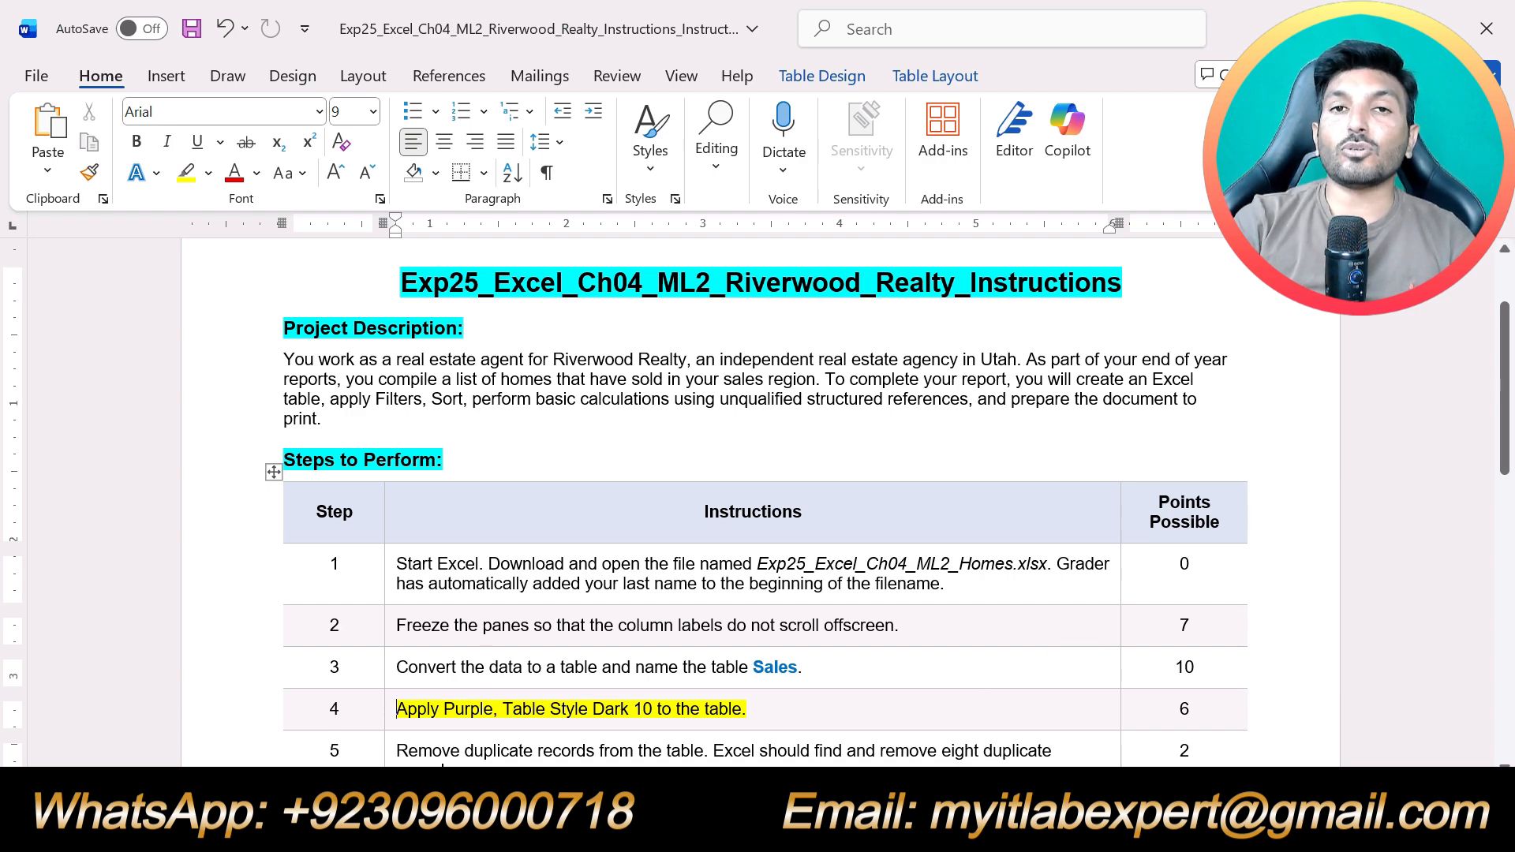
Switch to the Excel workbook and apply Purple, Table Style Dark 10 to the Sales table
key(alt+Tab)
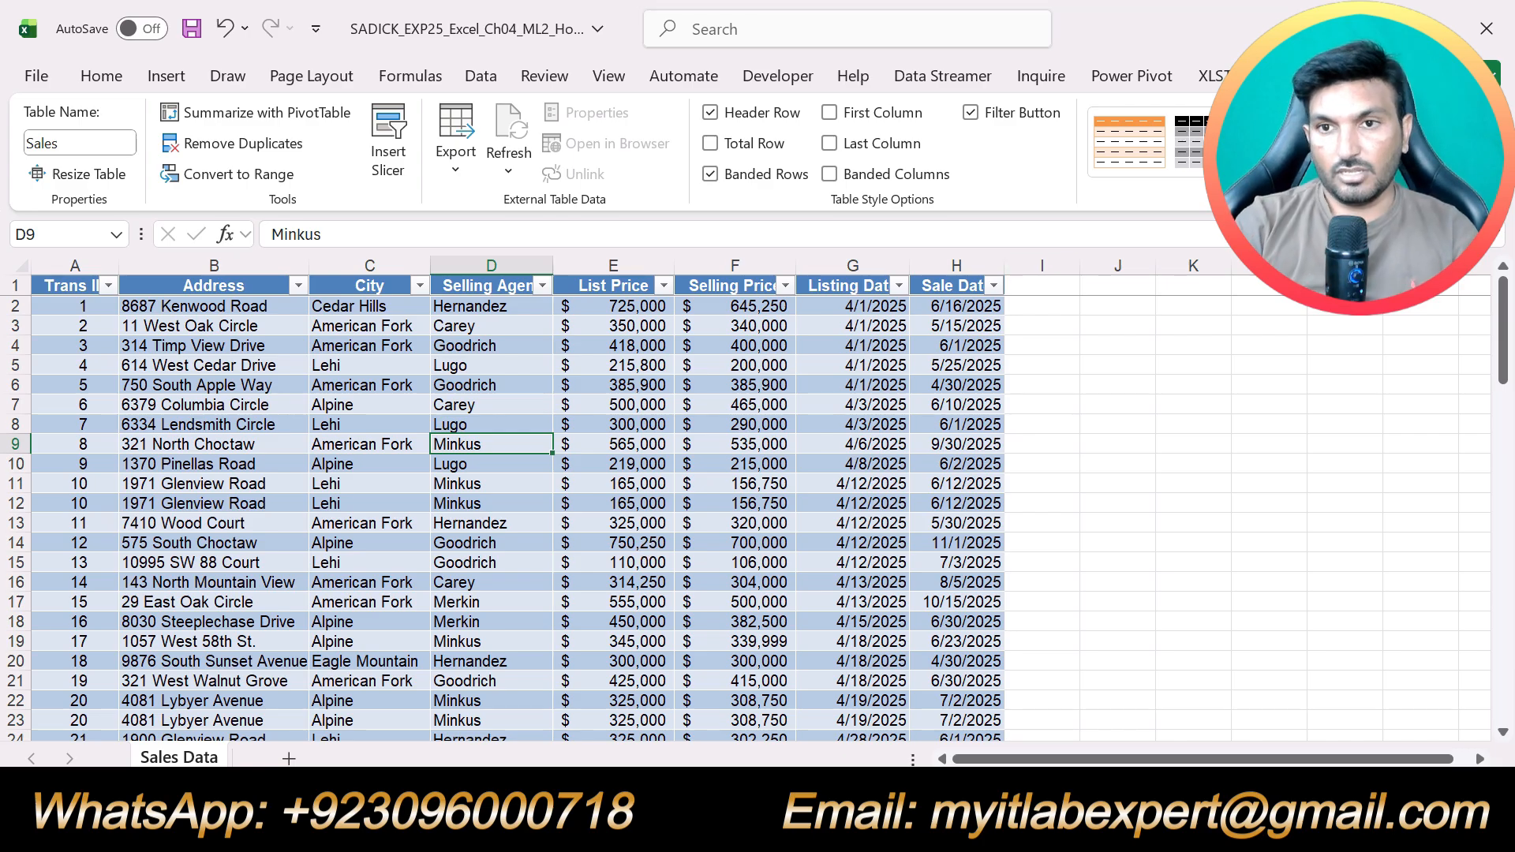
click(1434, 166)
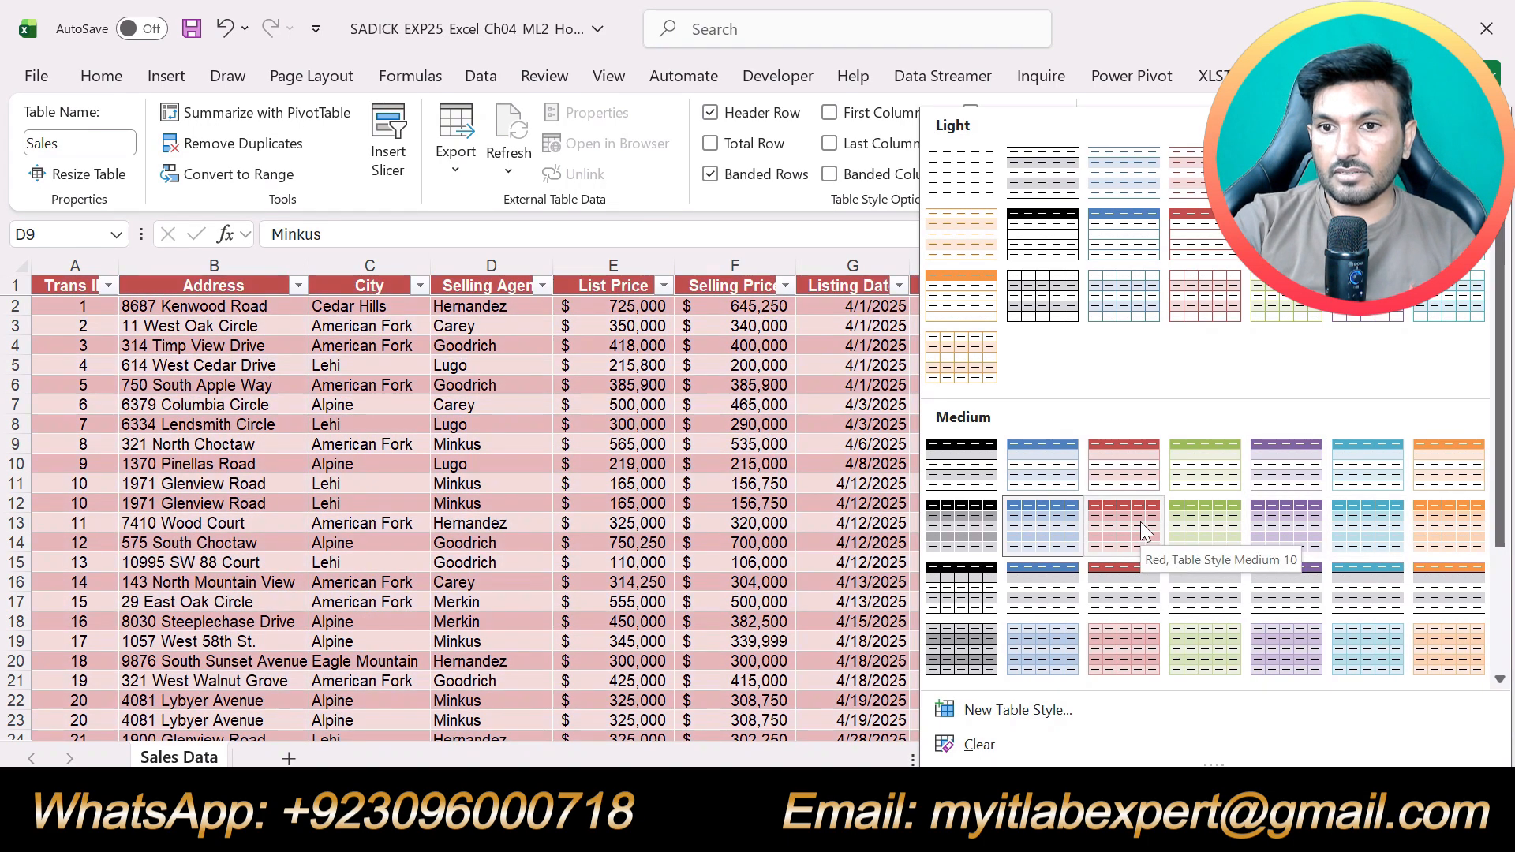
scroll(1139, 522, down, 2)
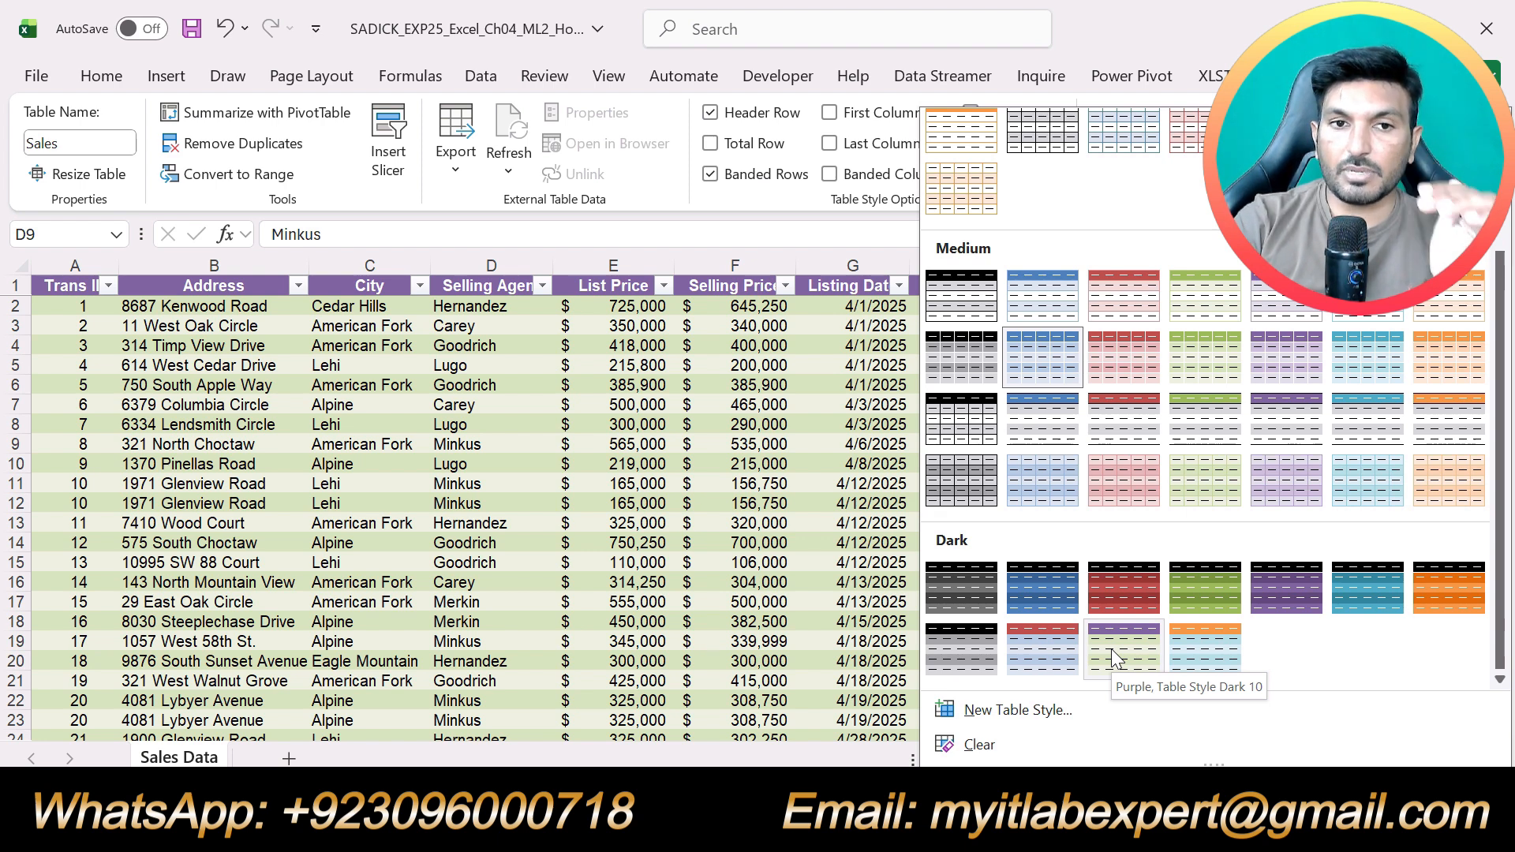
click(1115, 658)
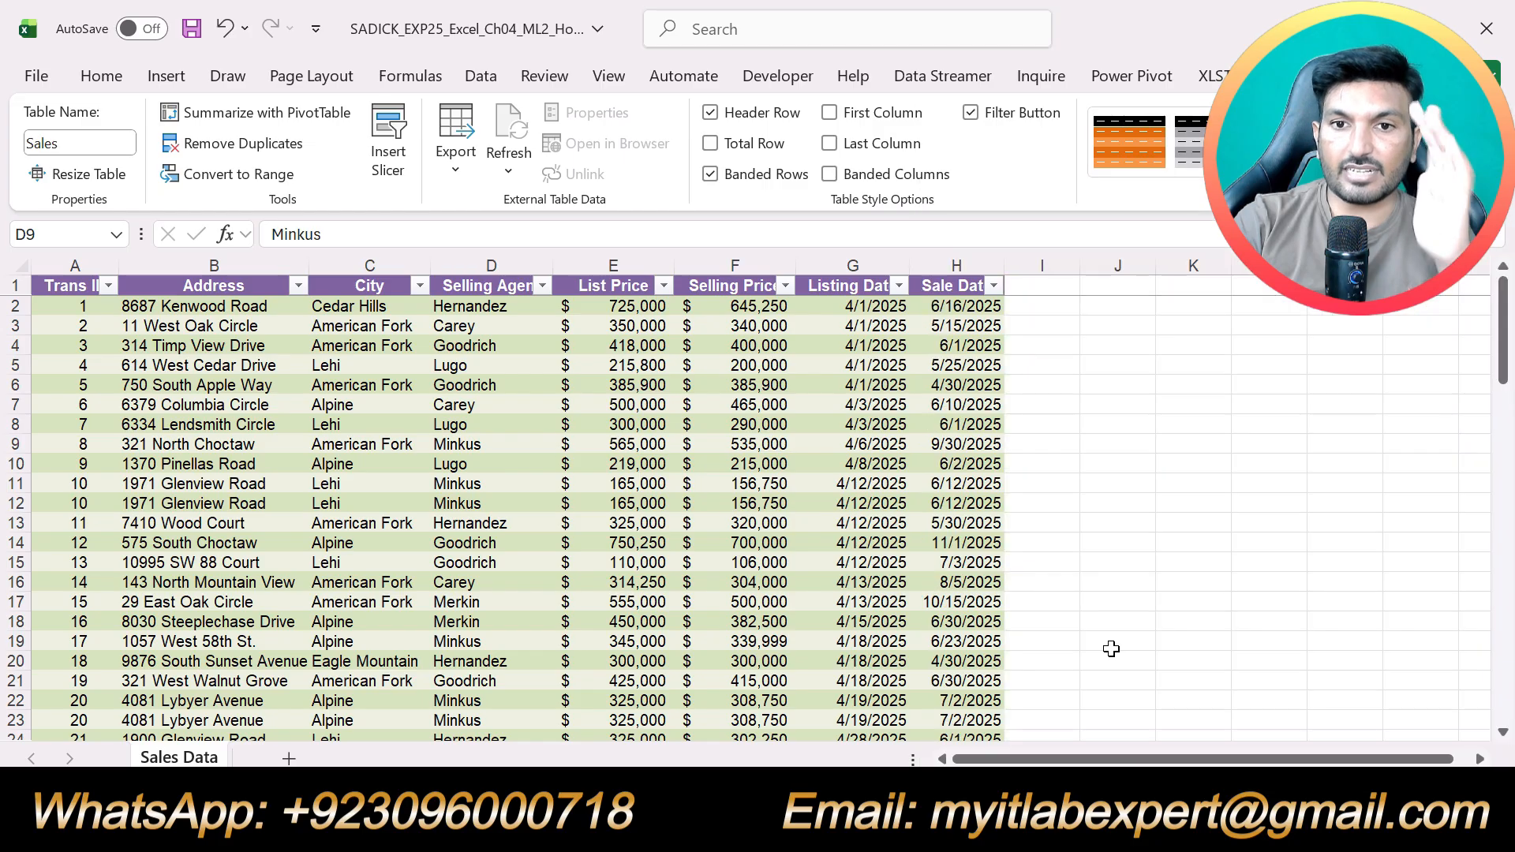
scroll(1184, 645, down, 14)
scroll(1186, 645, down, 9)
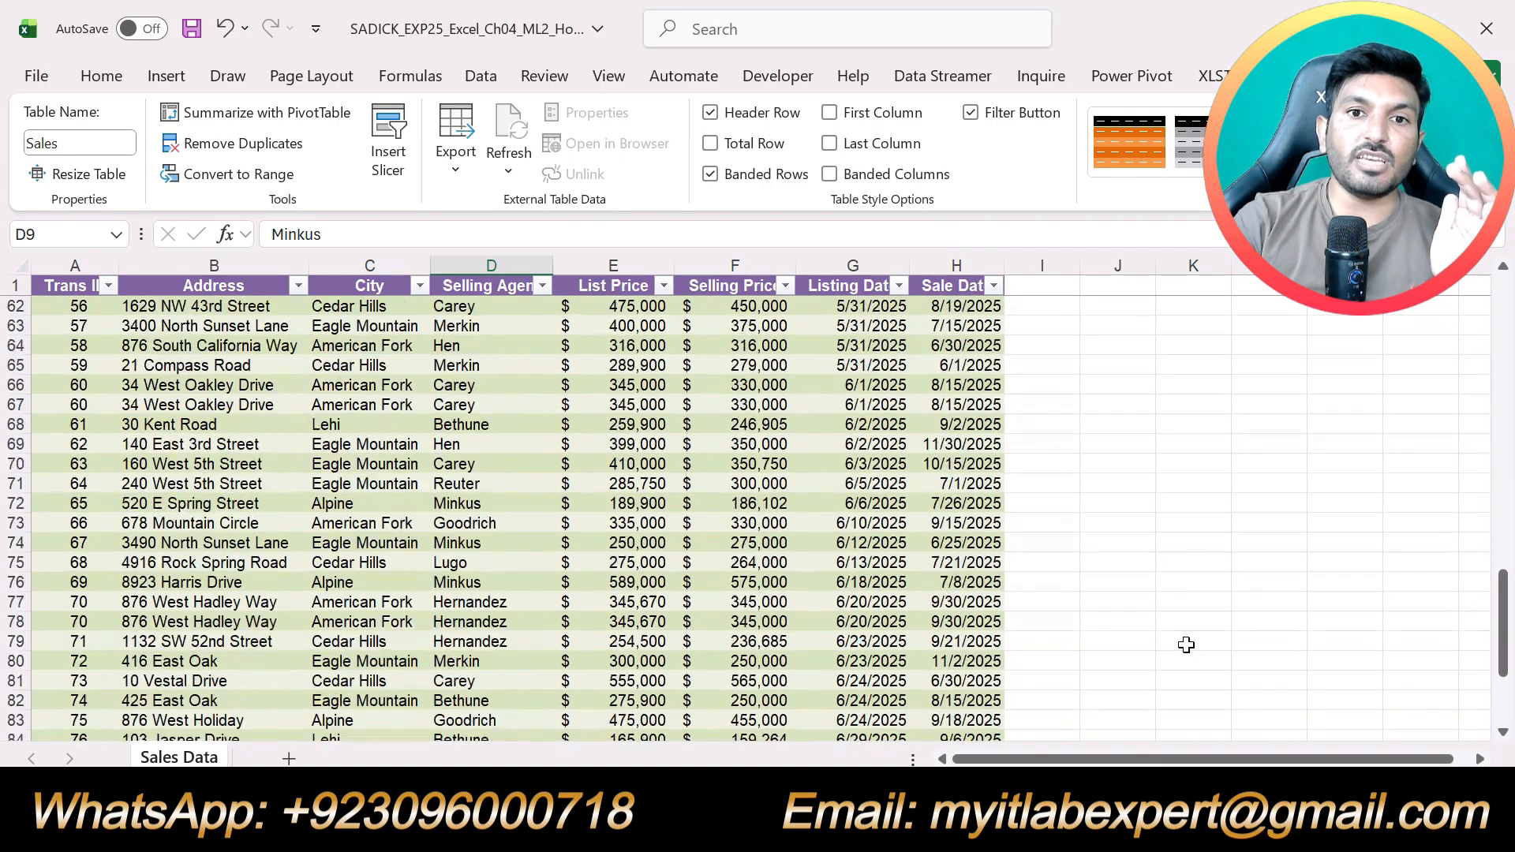
scroll(1186, 645, up, 15)
scroll(1186, 645, up, 8)
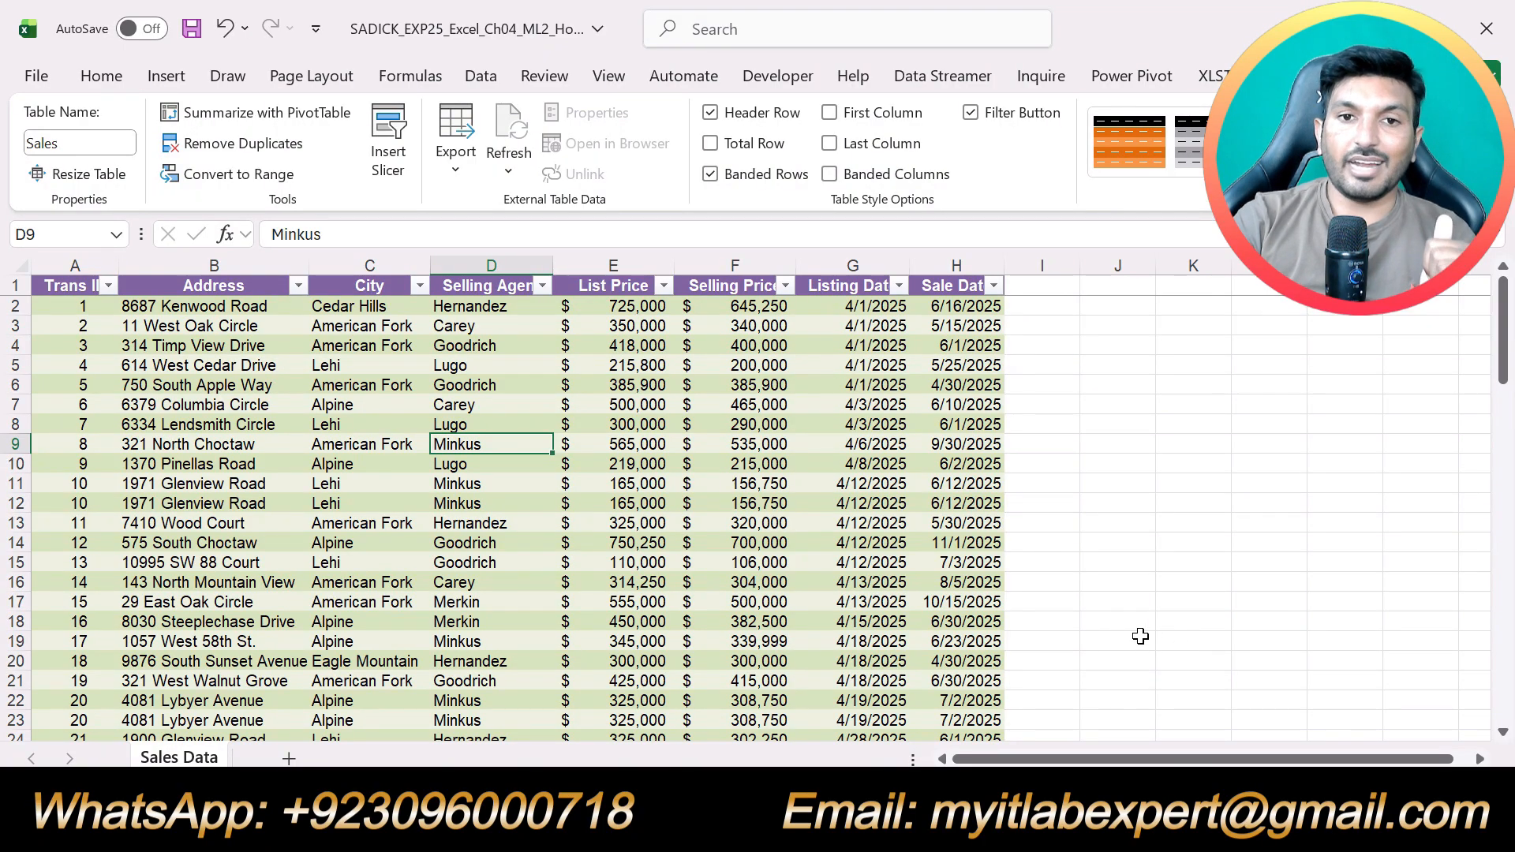
Switch to the Word instructions and move the yellow highlight from step 4 to the step 5 instruction about duplicate records
key(alt+Tab)
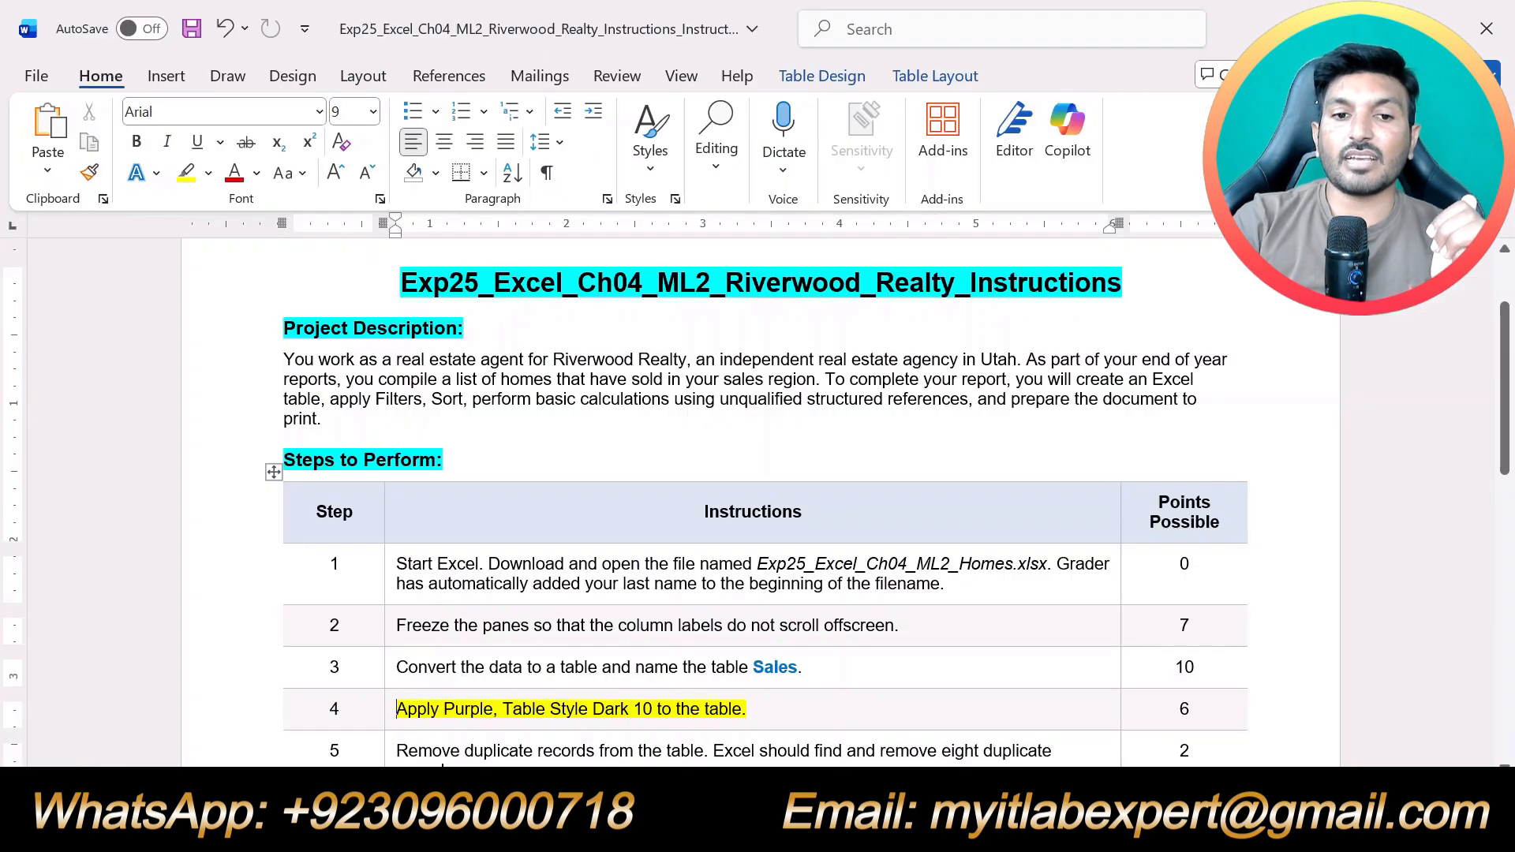
key(alt+Tab)
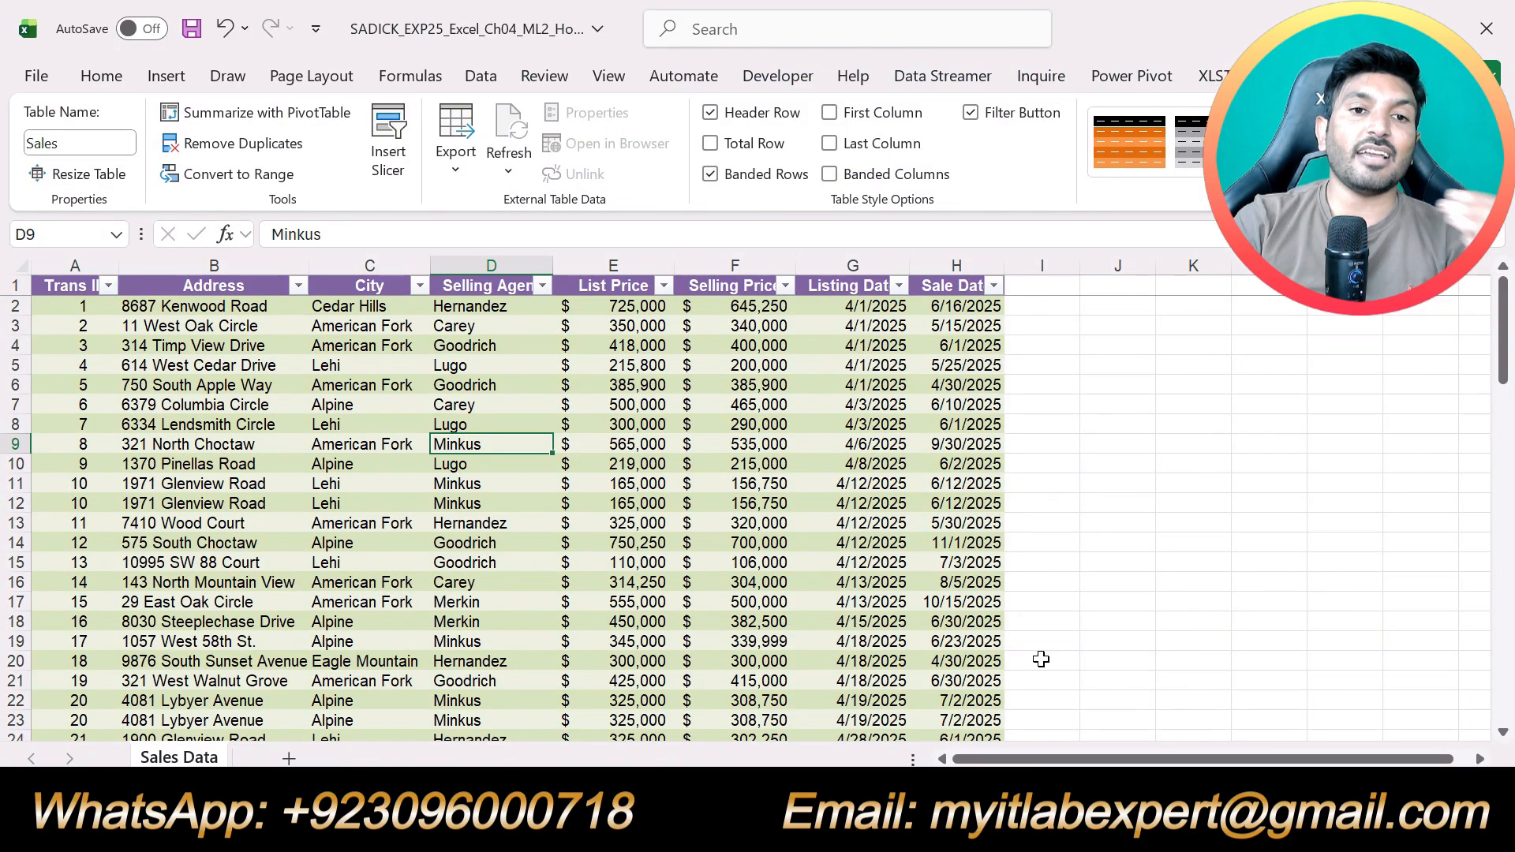
key(alt+Tab)
scroll(893, 614, down, 3)
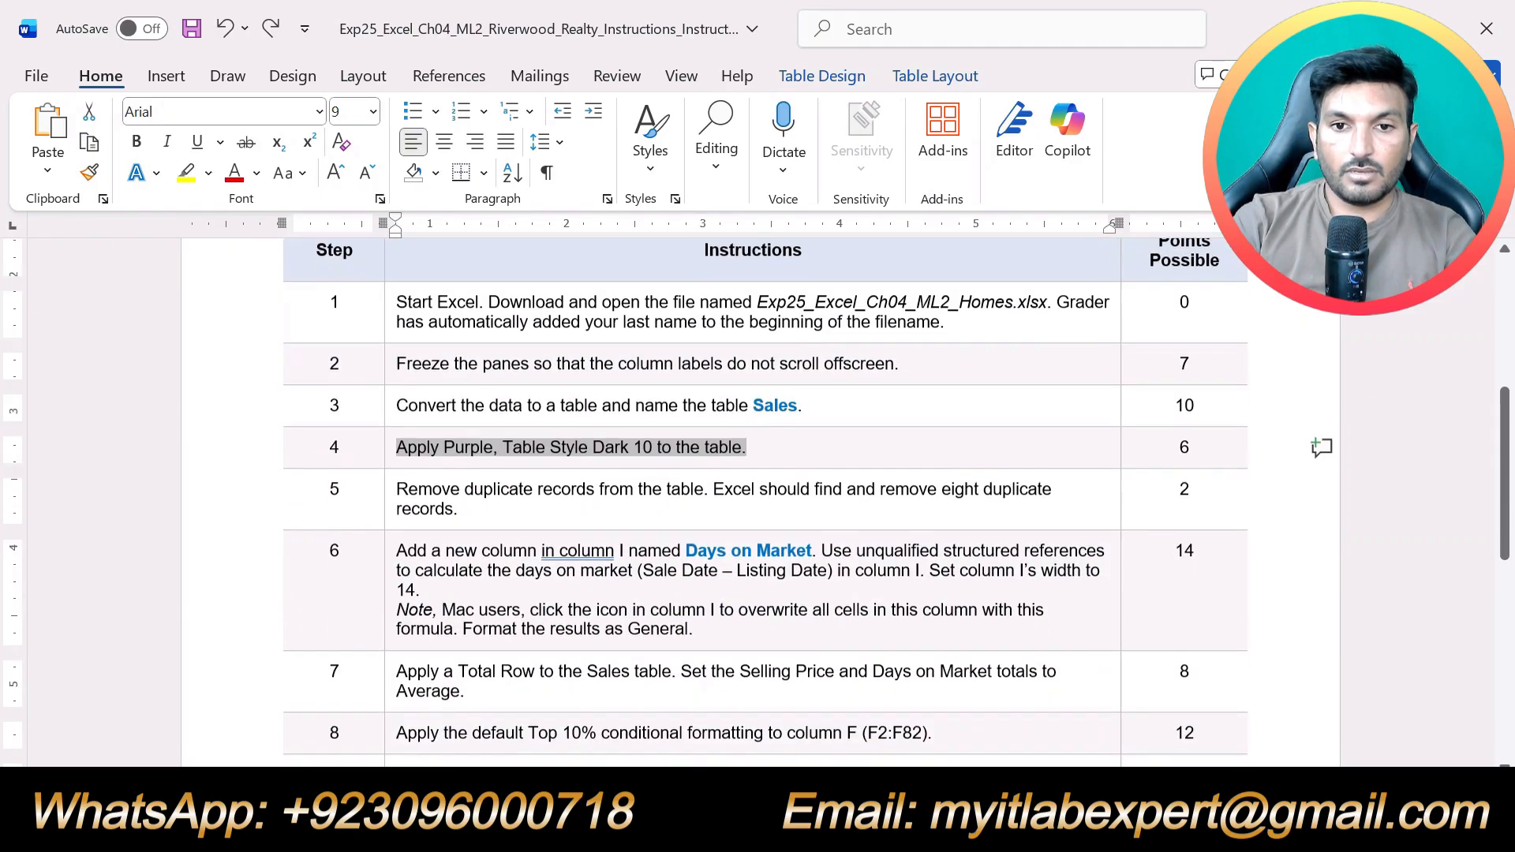
triple_click(497, 506)
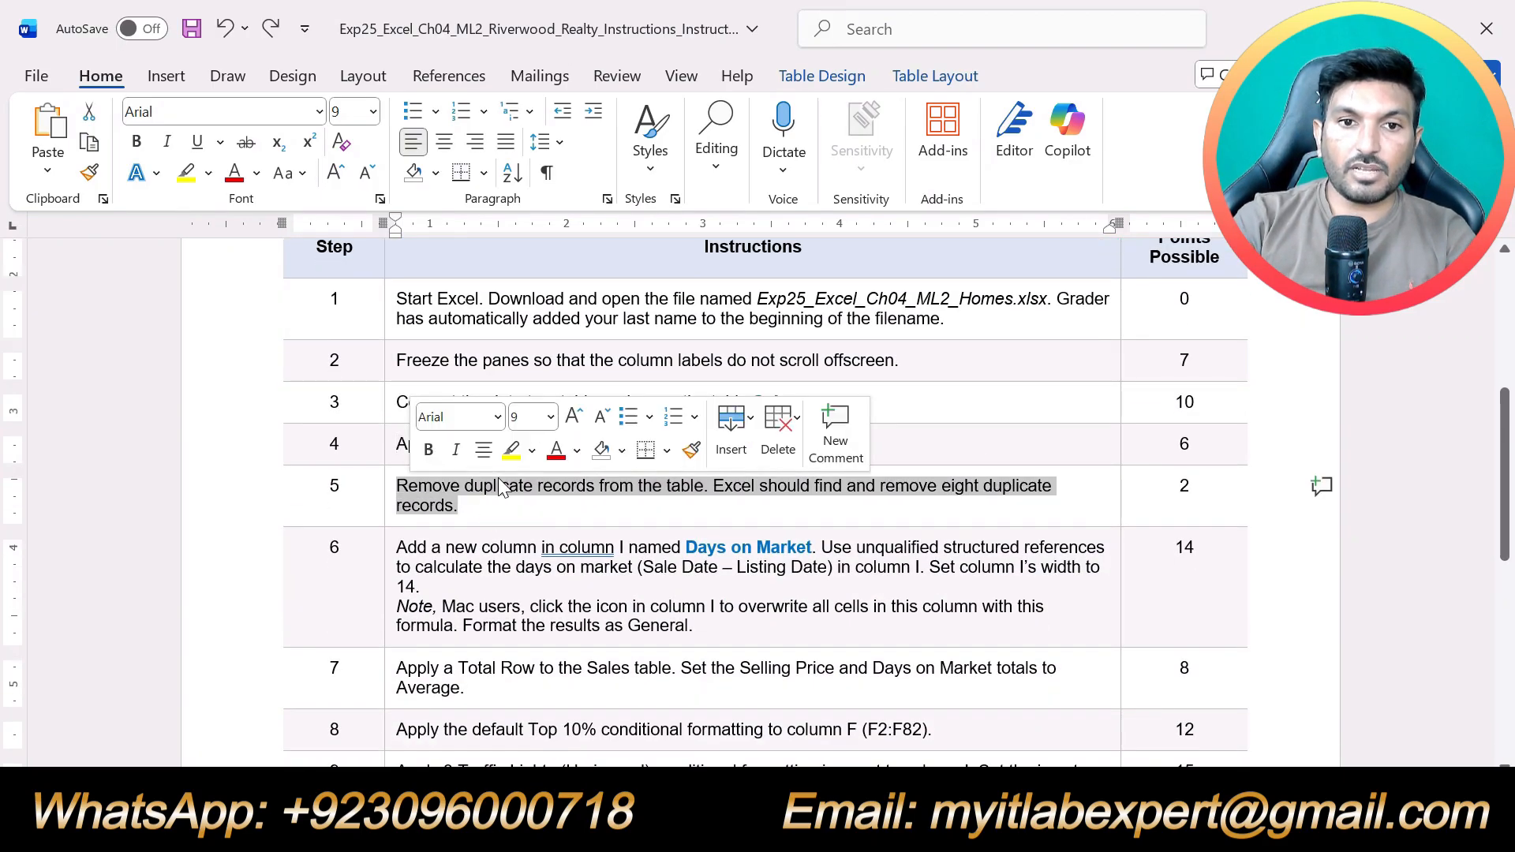
click(511, 449)
click(562, 517)
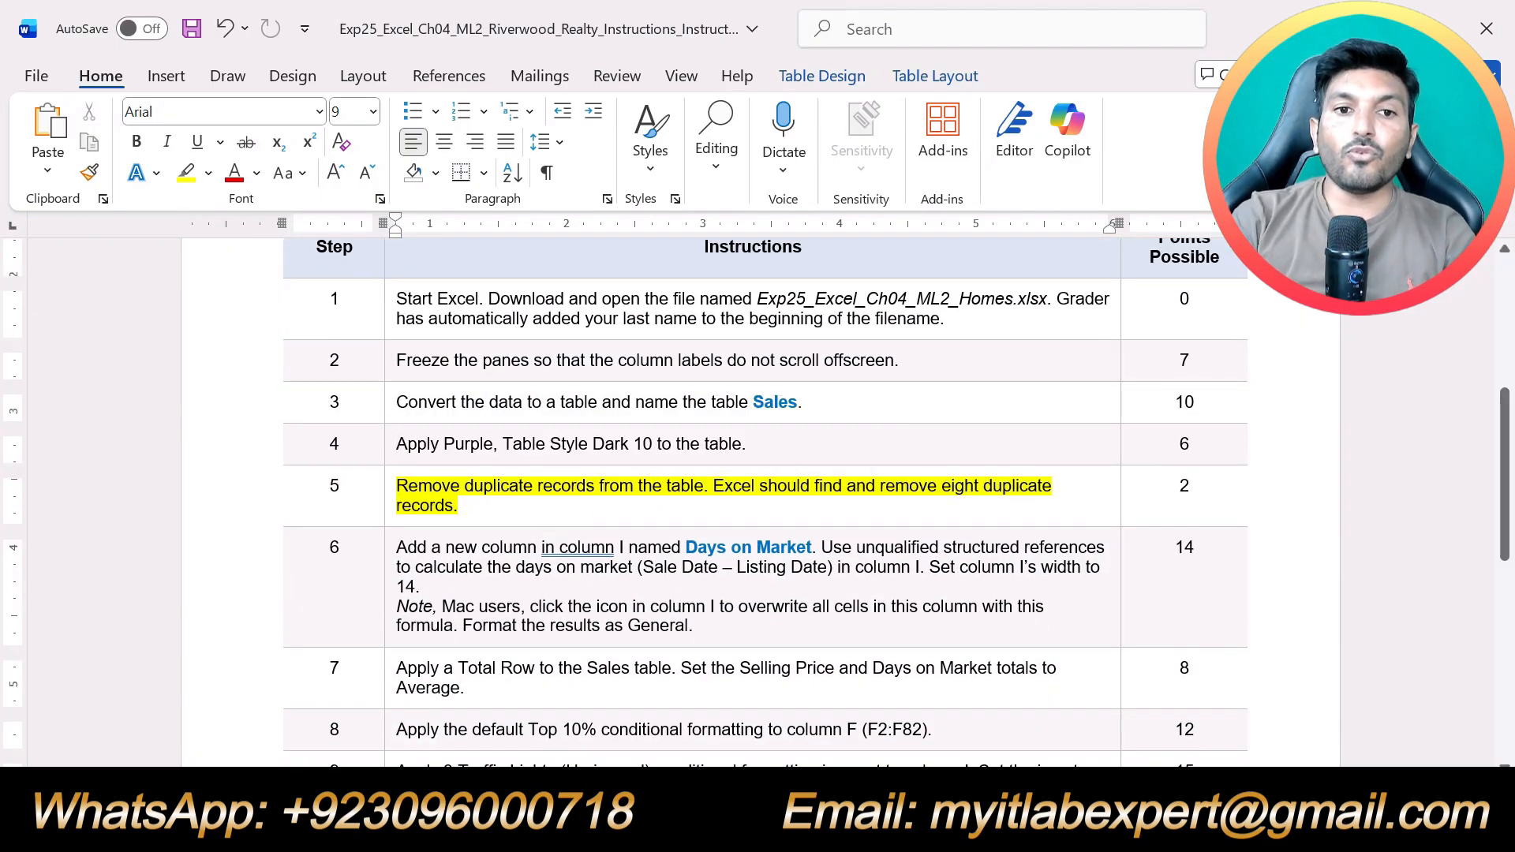
scroll(756, 502, down, 1)
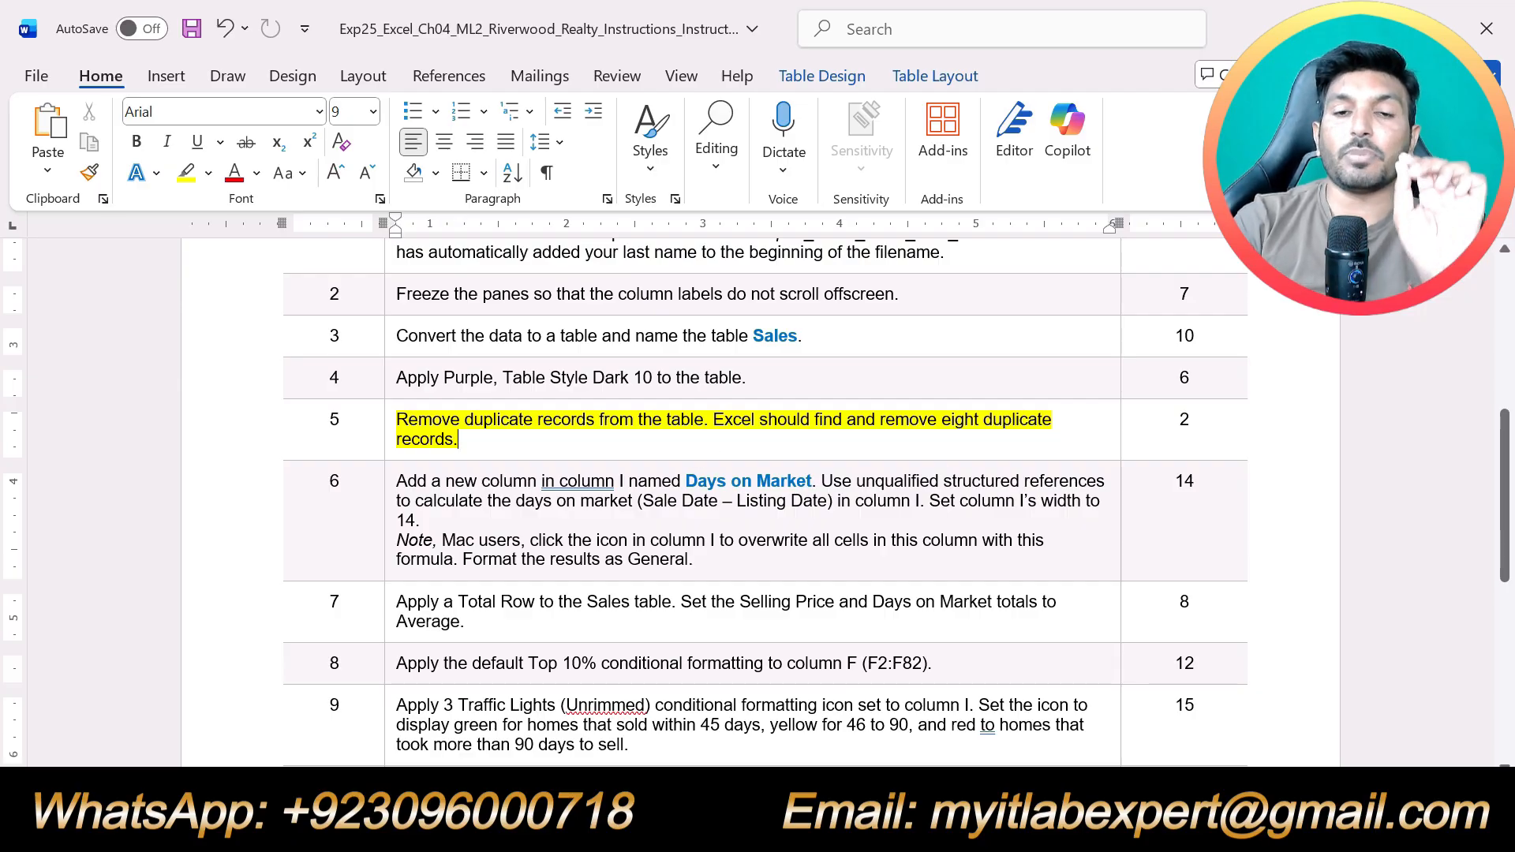
scroll(756, 502, up, 2)
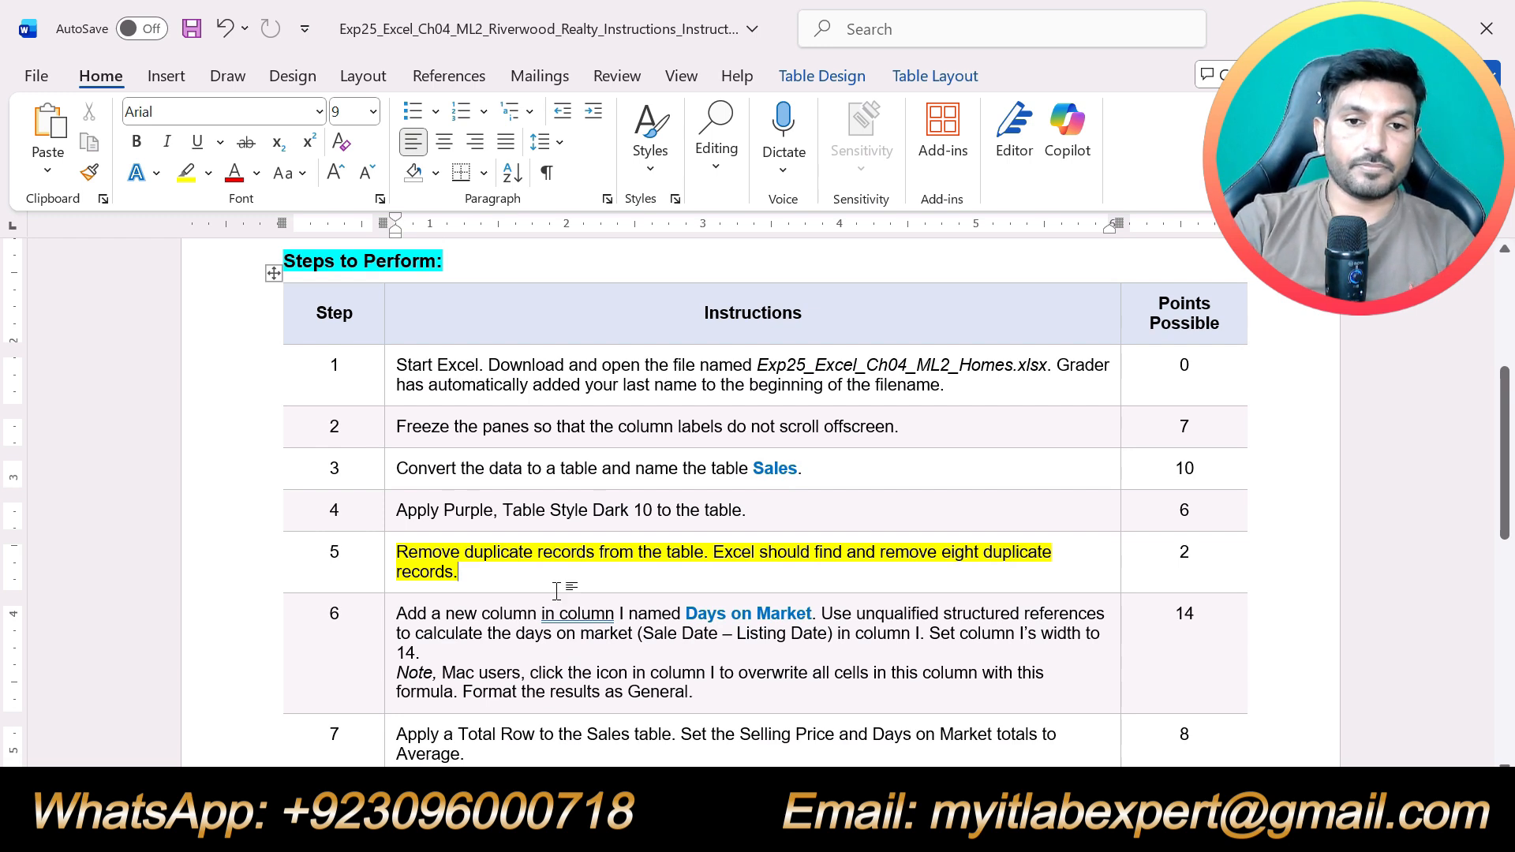
Switch to the Excel workbook and remove duplicate records from the Sales table, comparing all columns
key(alt+Tab)
click(327, 518)
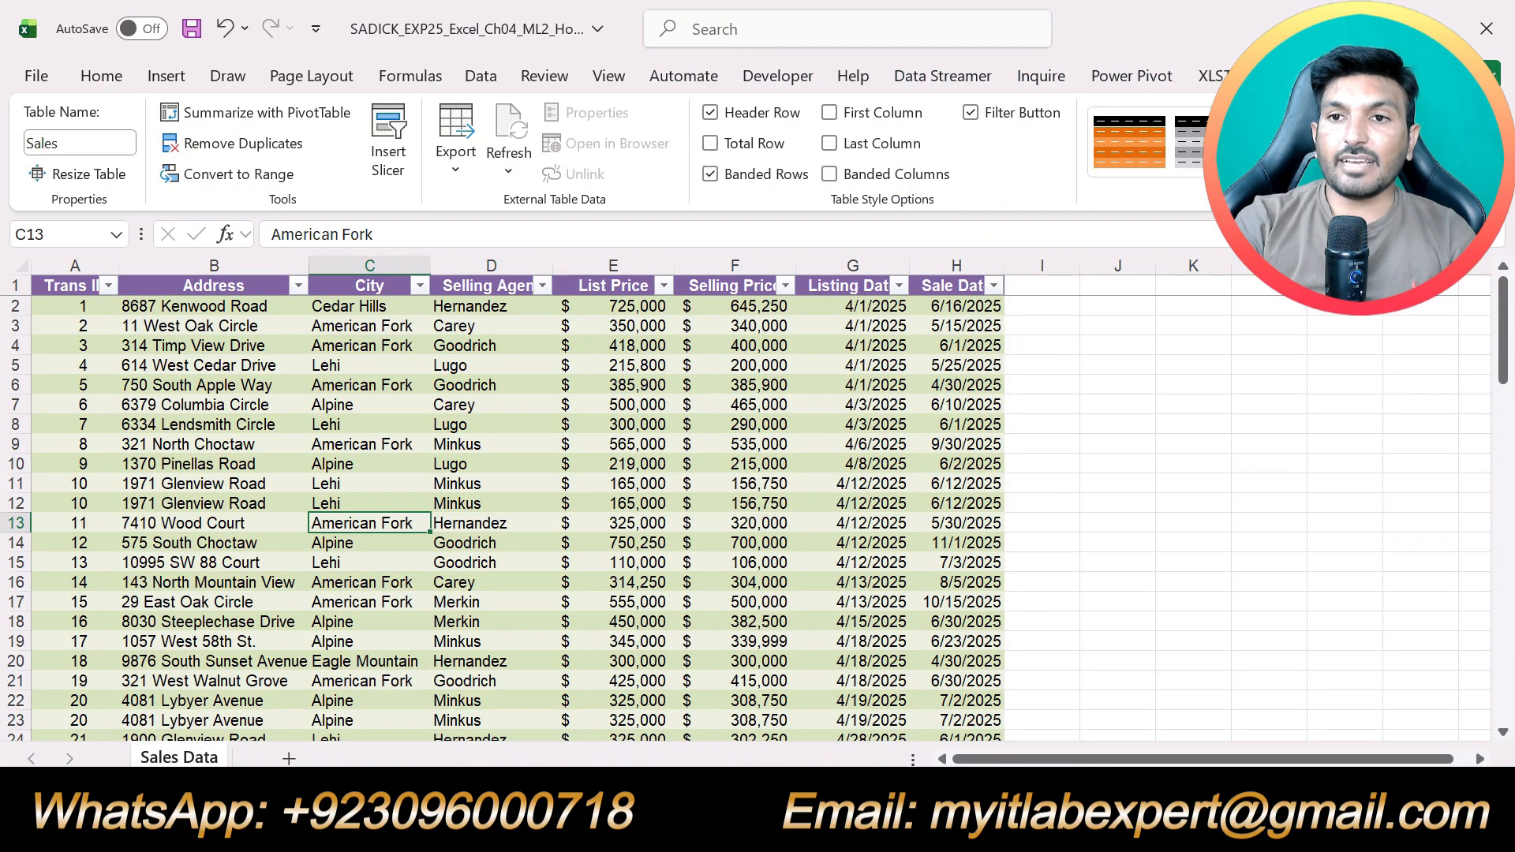
click(201, 143)
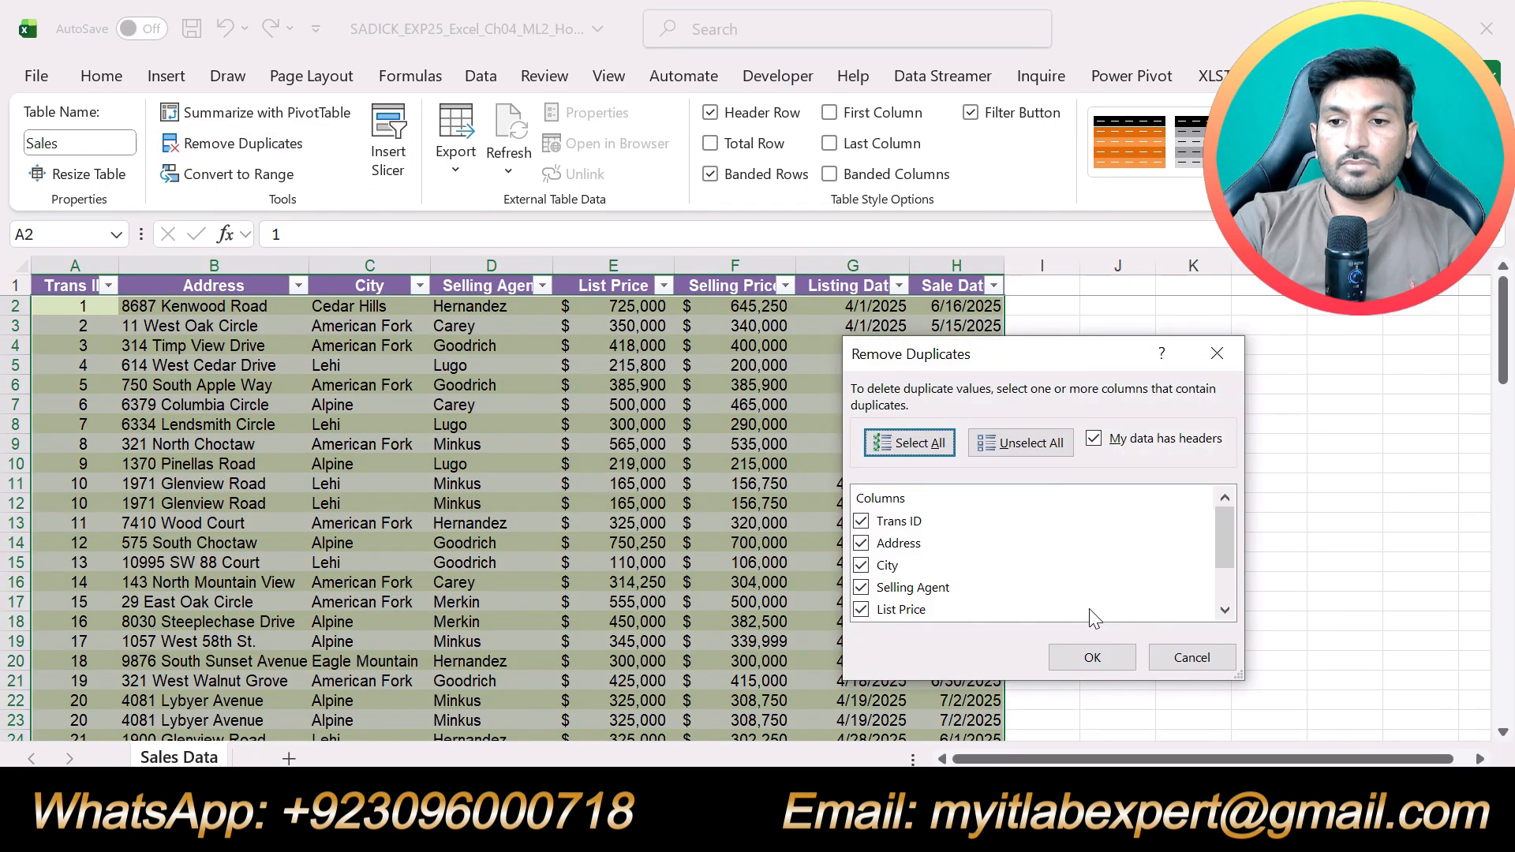
click(1093, 659)
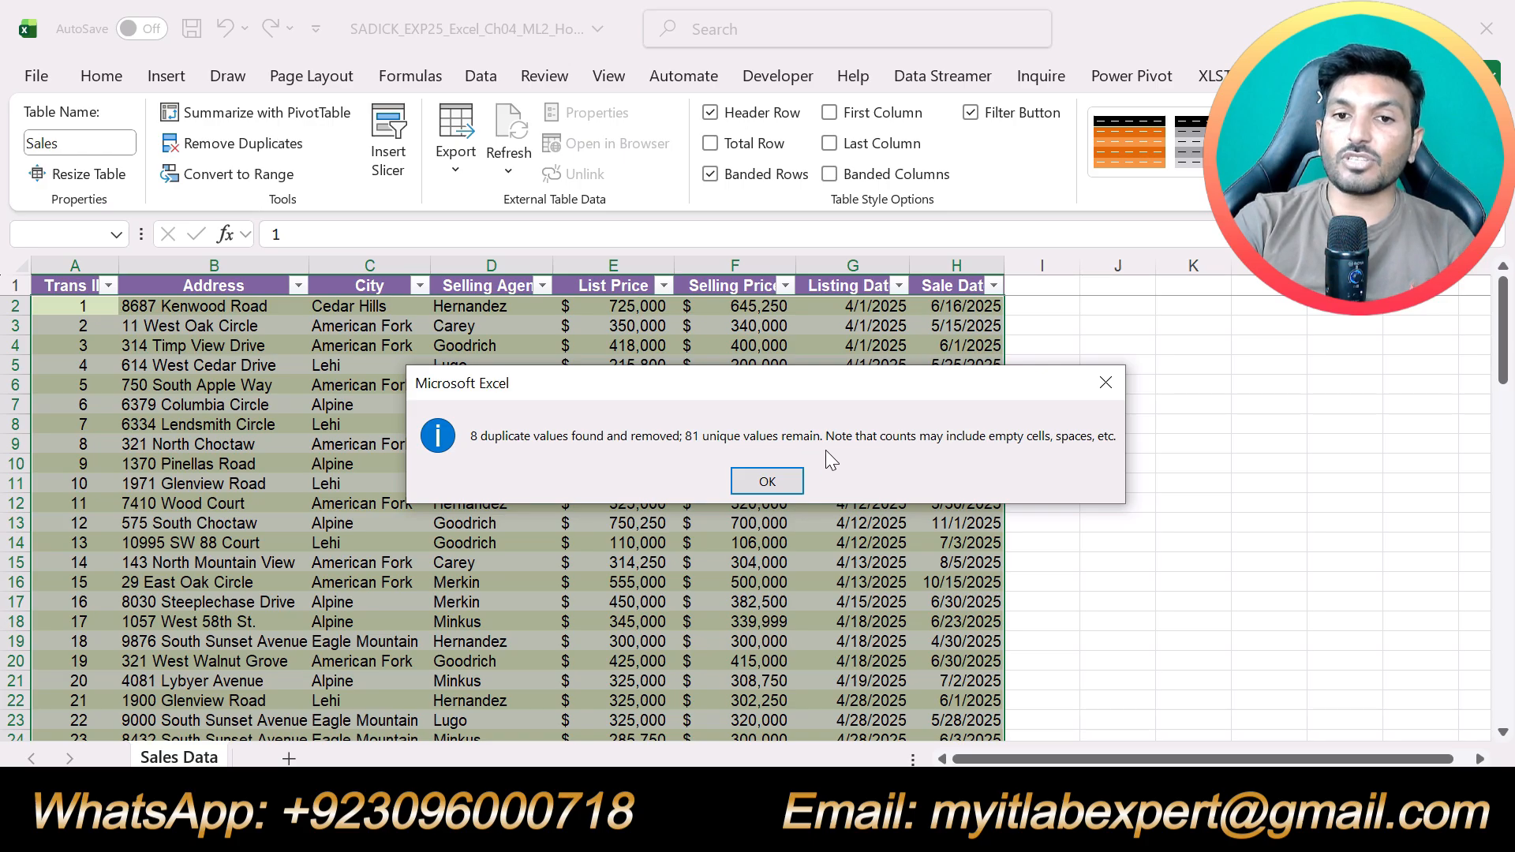
key(Return)
Check the expected duplicate count in step 5 of the Word instructions against Excel's removal message, and dismiss the message
key(alt+Tab)
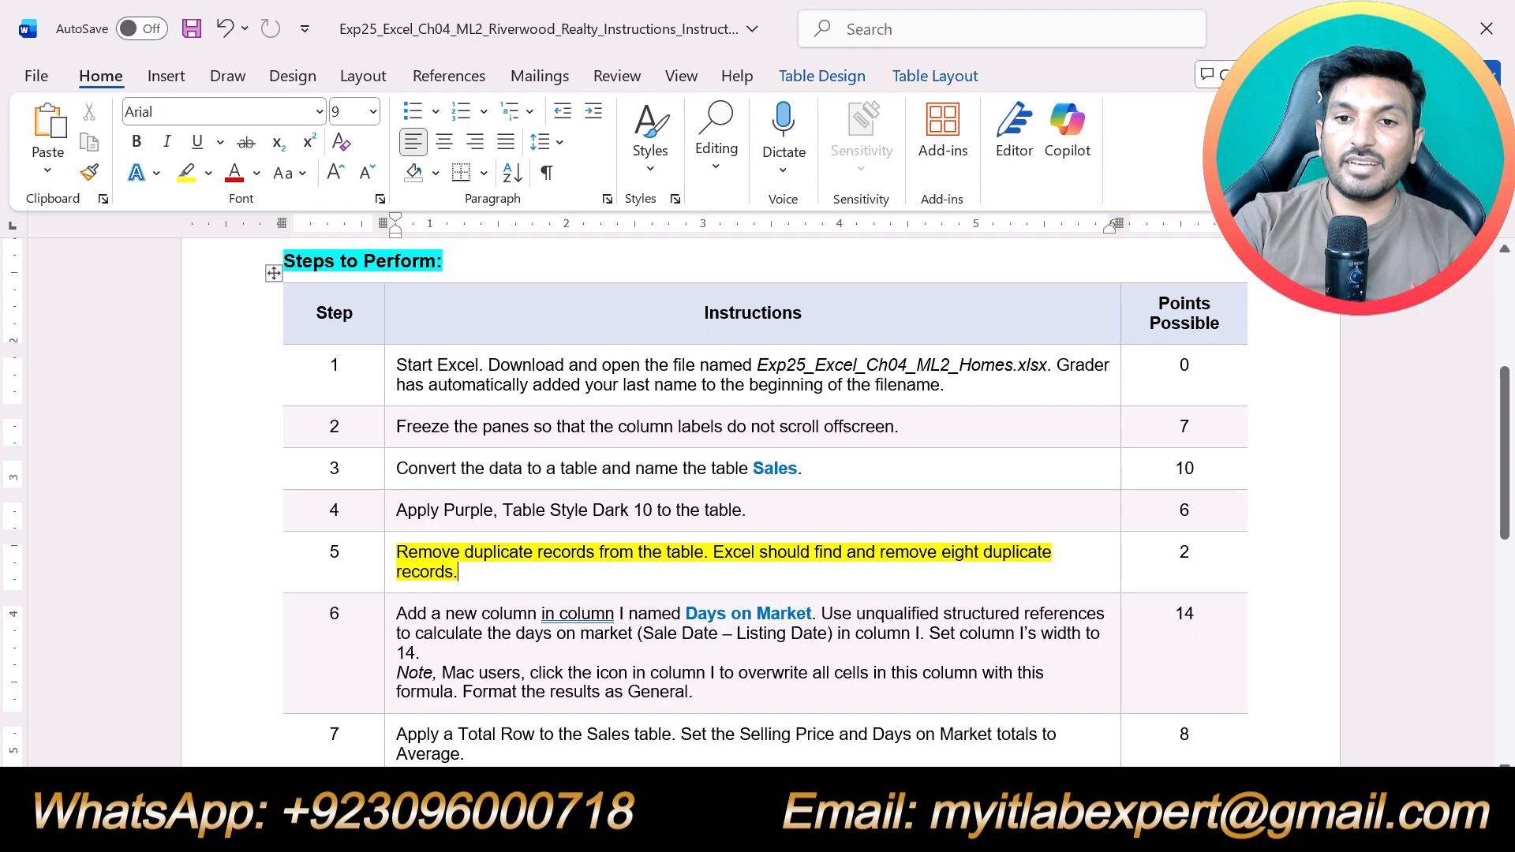
drag(459, 572, 941, 552)
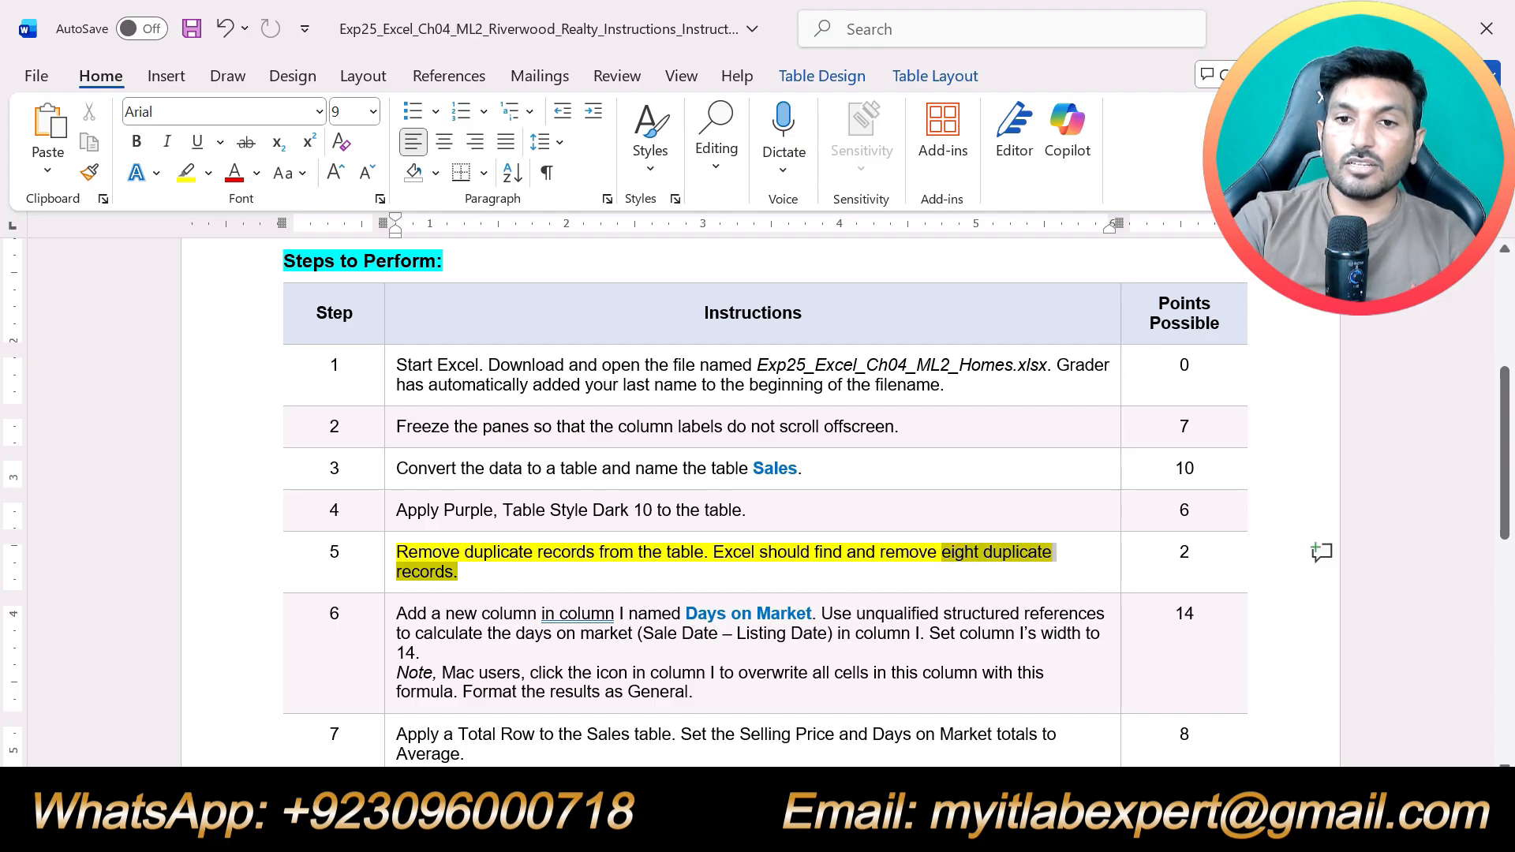
key(alt+Tab)
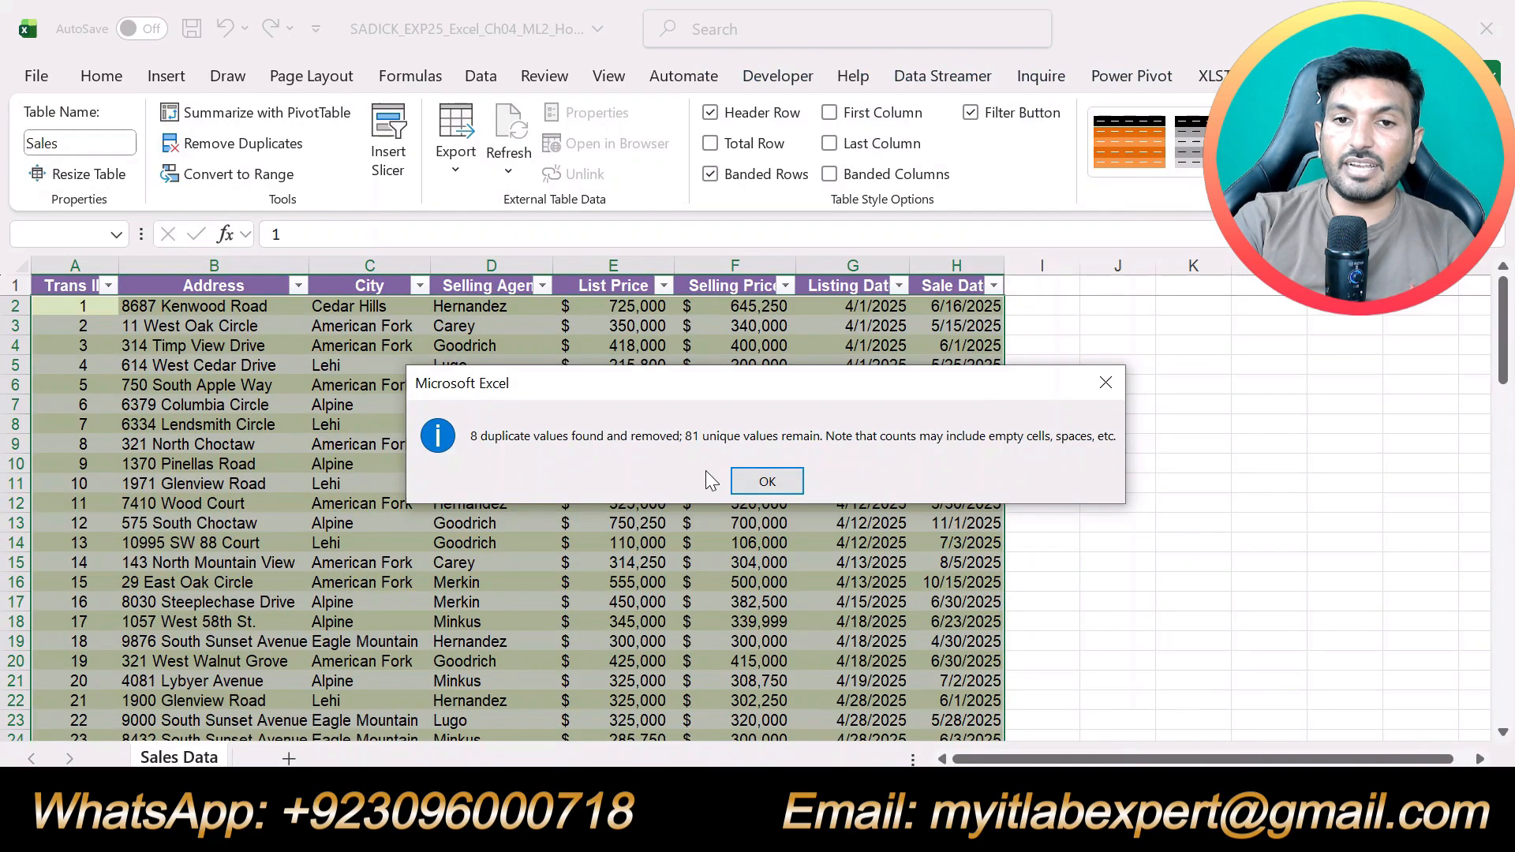
click(762, 481)
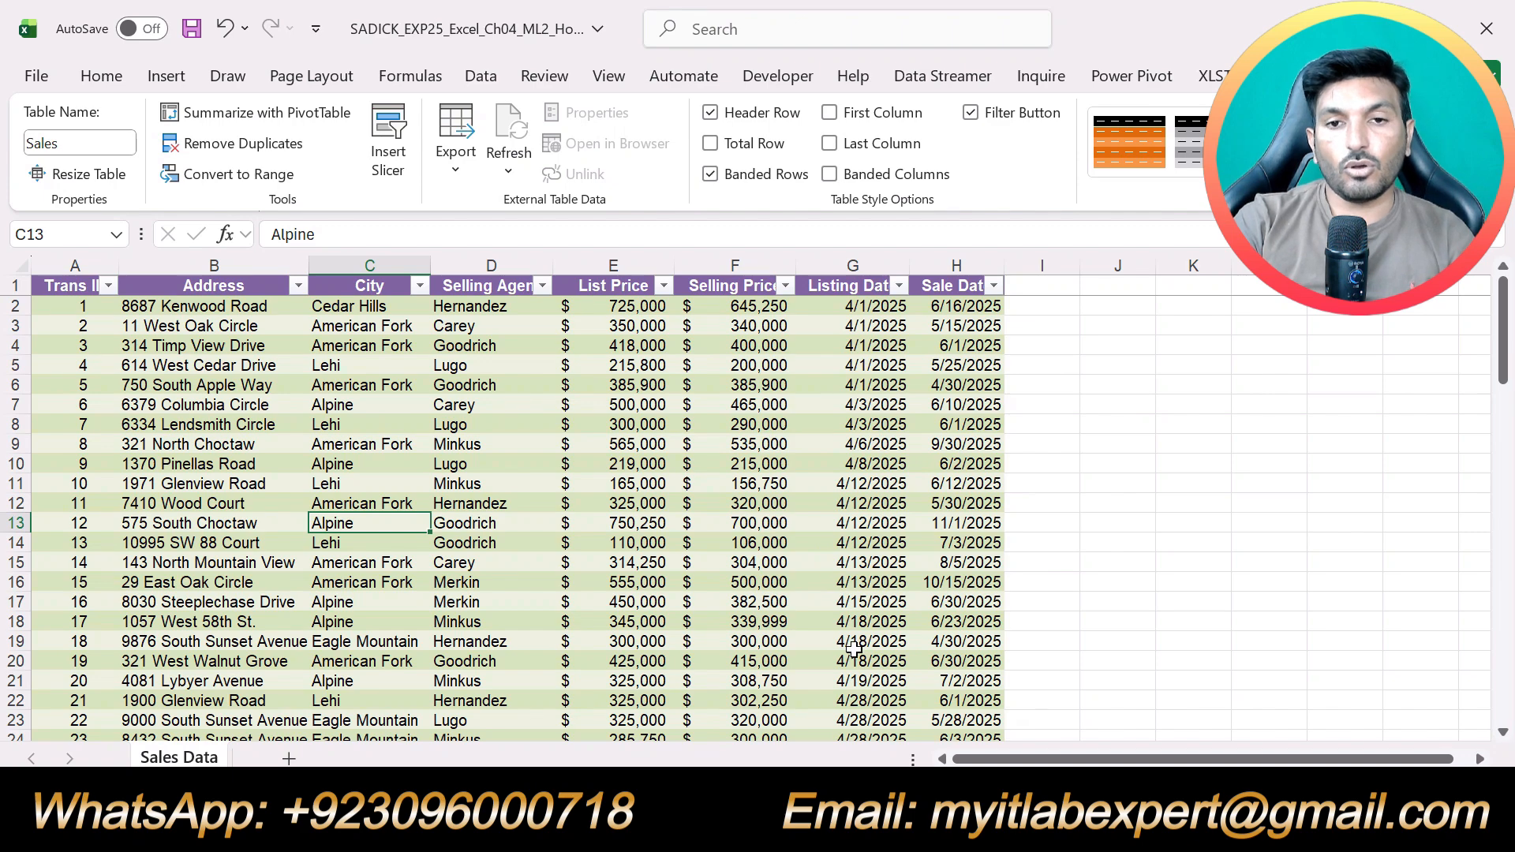
scroll(854, 649, down, 7)
scroll(854, 649, up, 5)
scroll(854, 649, up, 2)
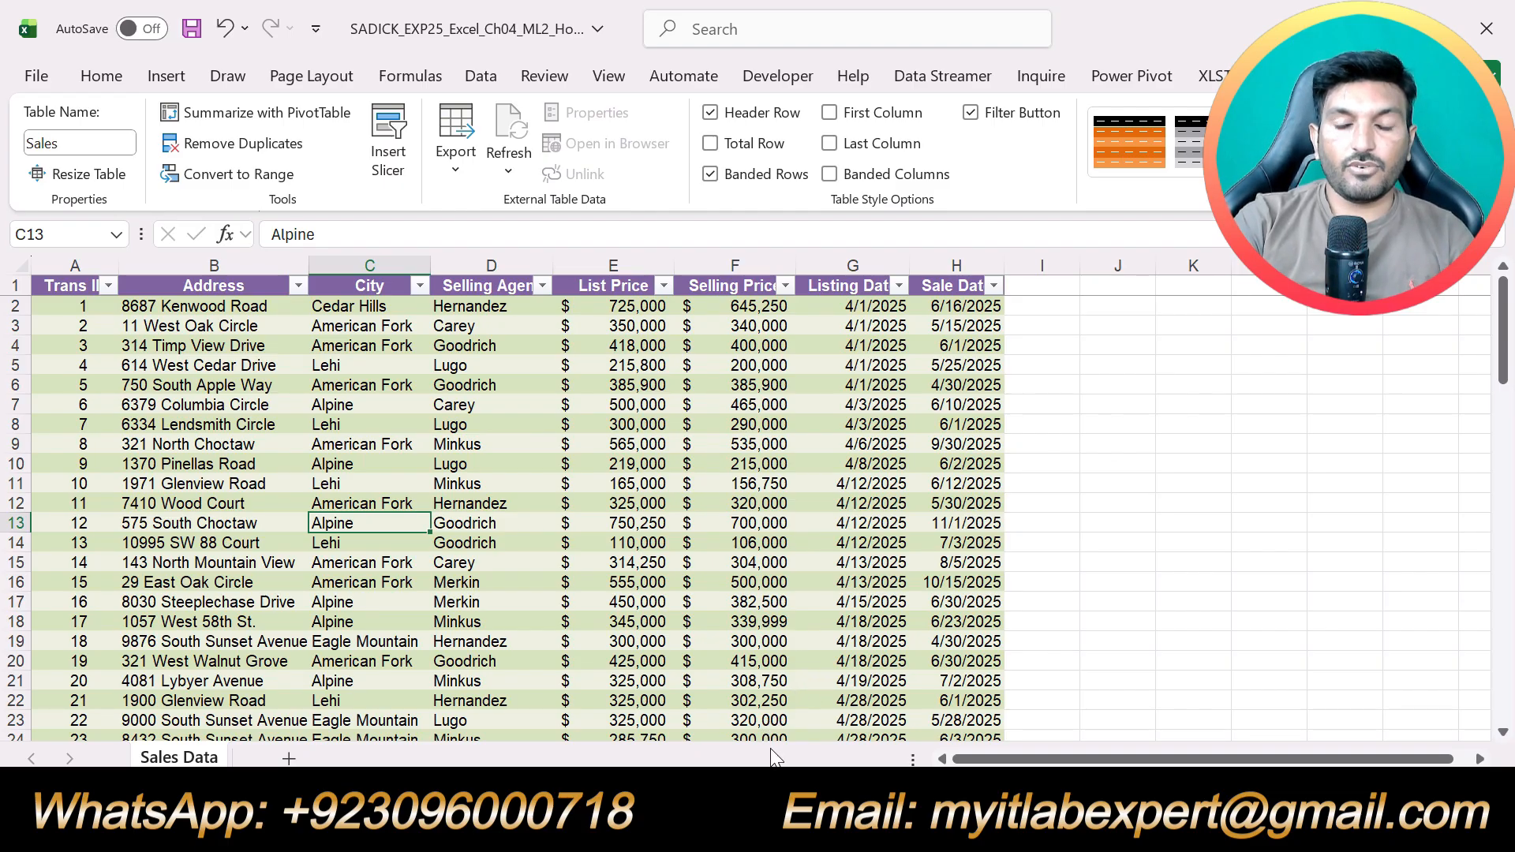
scroll(1084, 645, down, 5)
scroll(1083, 646, up, 5)
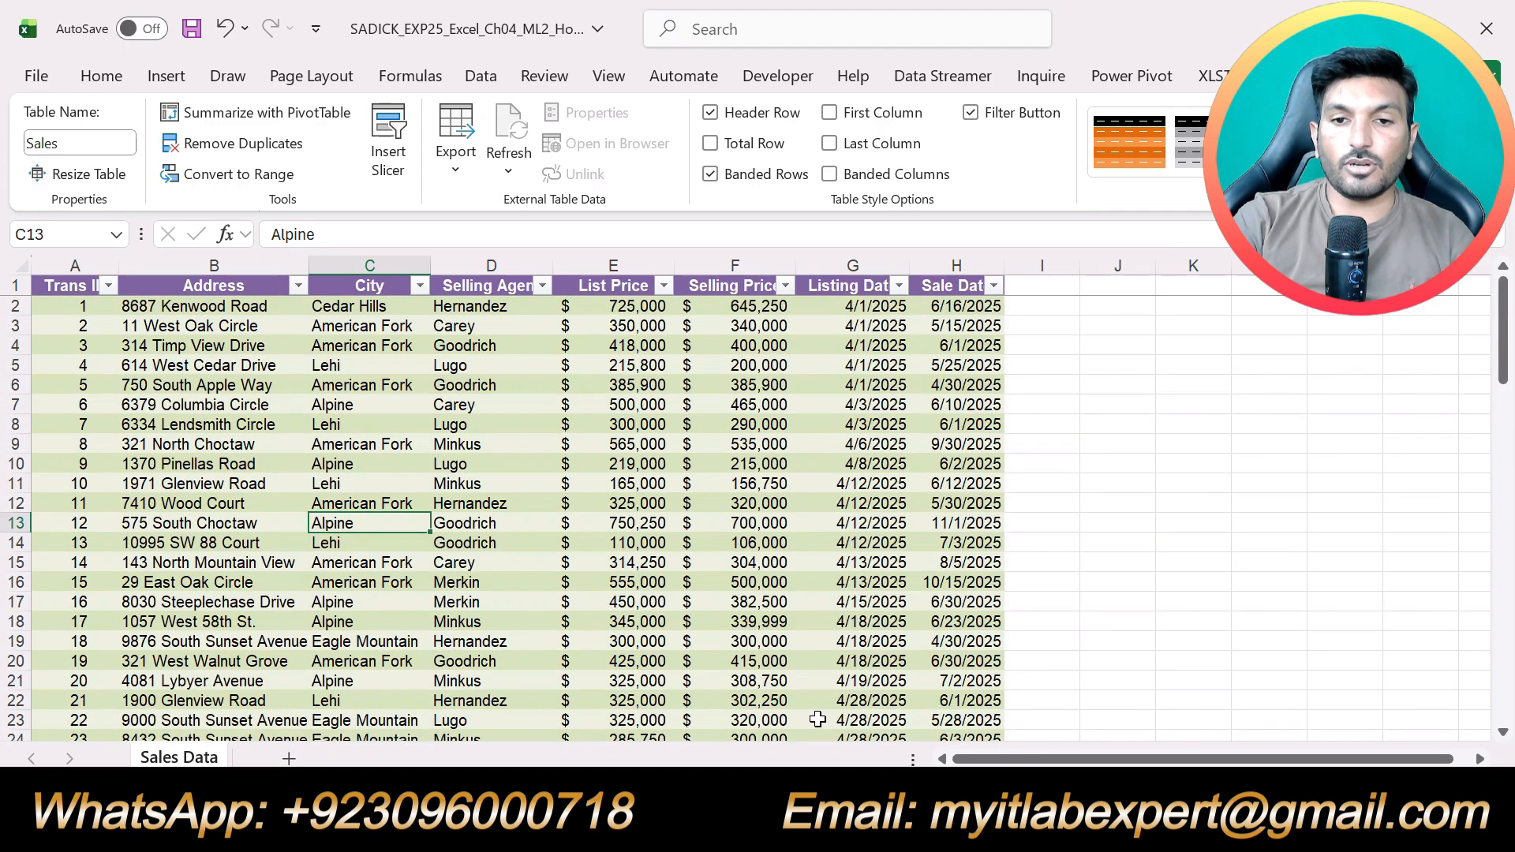
Switch to the Word instructions and move the yellow highlight from step 5 to the step 6 instruction, up to the column width of 14
key(alt+Tab)
key(ctrl+z)
scroll(758, 505, down, 3)
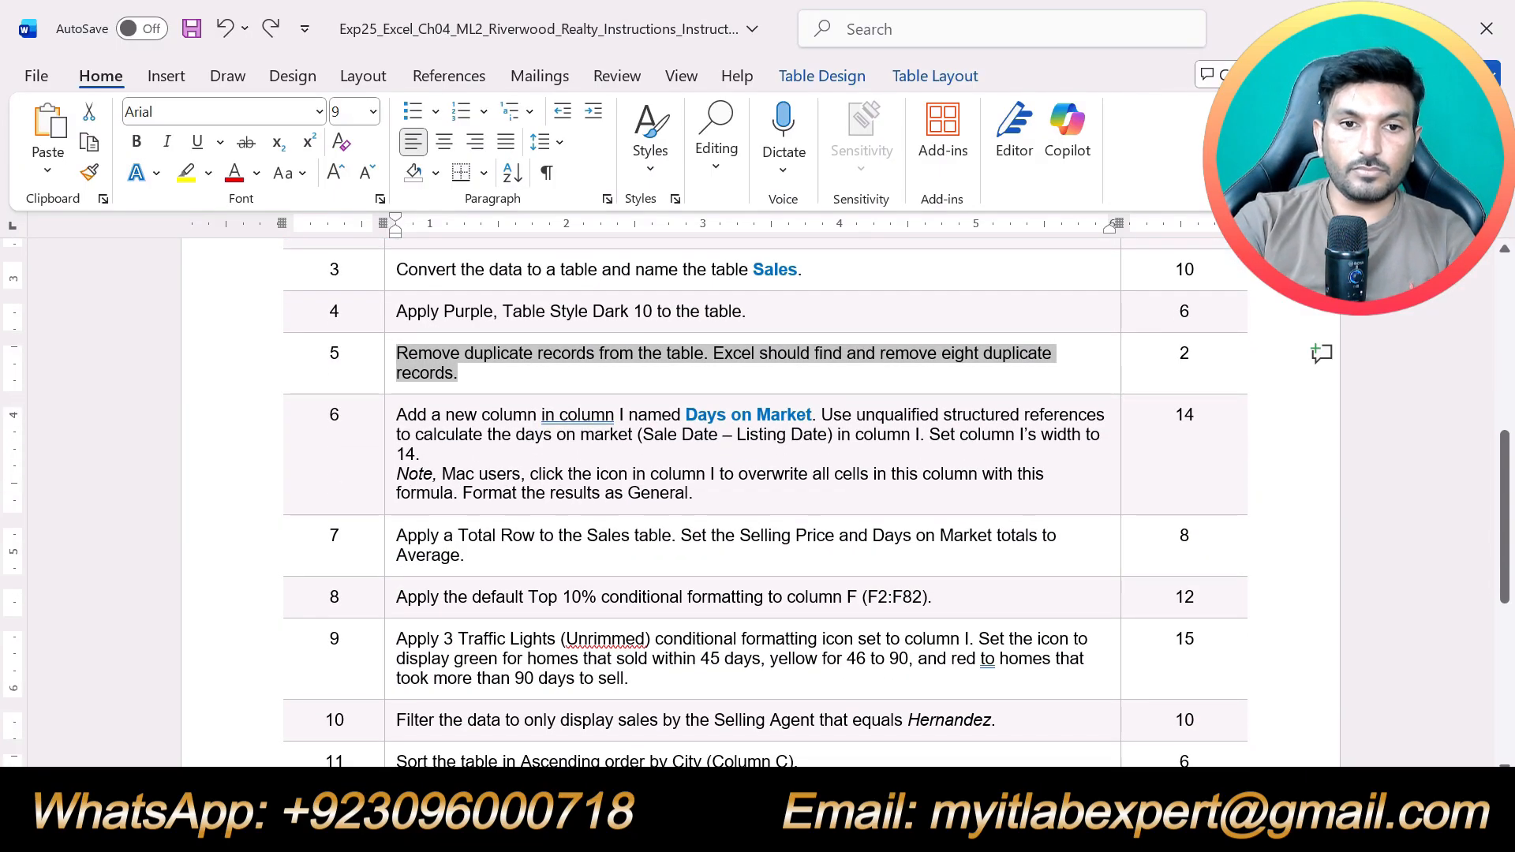
triple_click(492, 460)
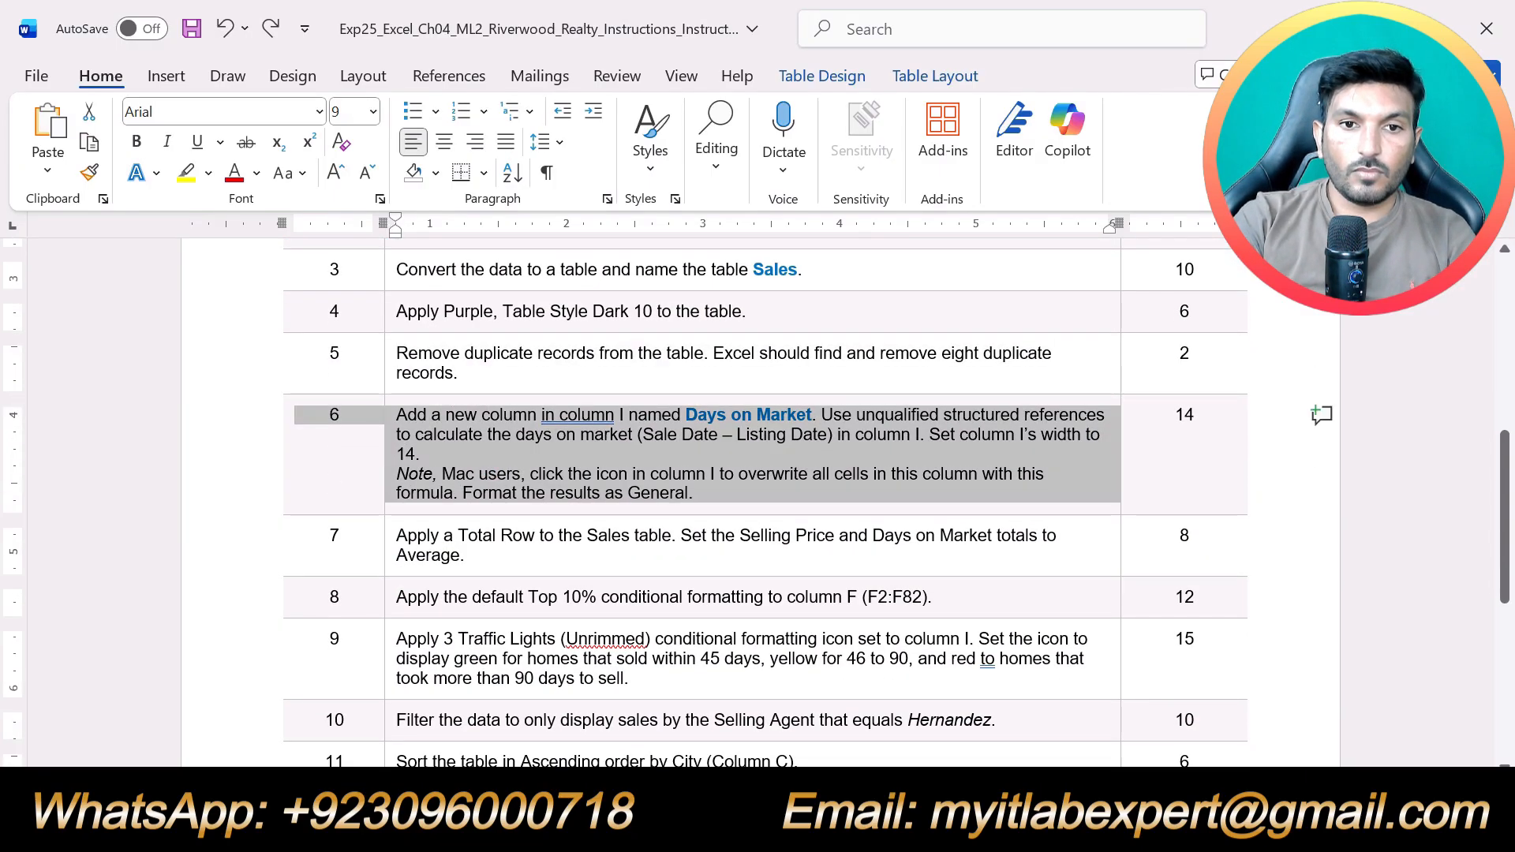
click(442, 473)
drag(432, 456, 396, 415)
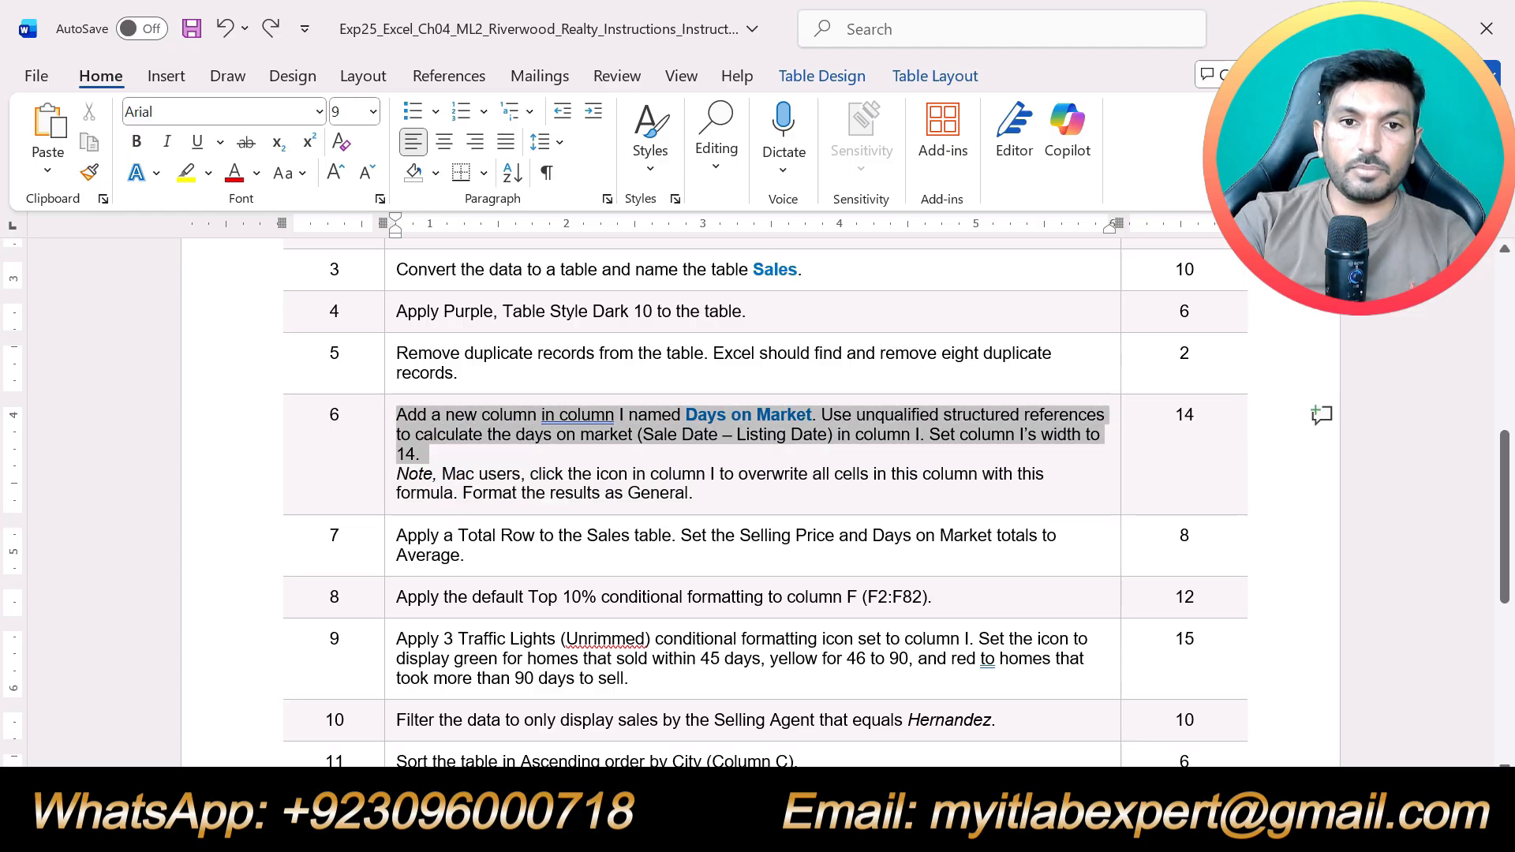
click(505, 375)
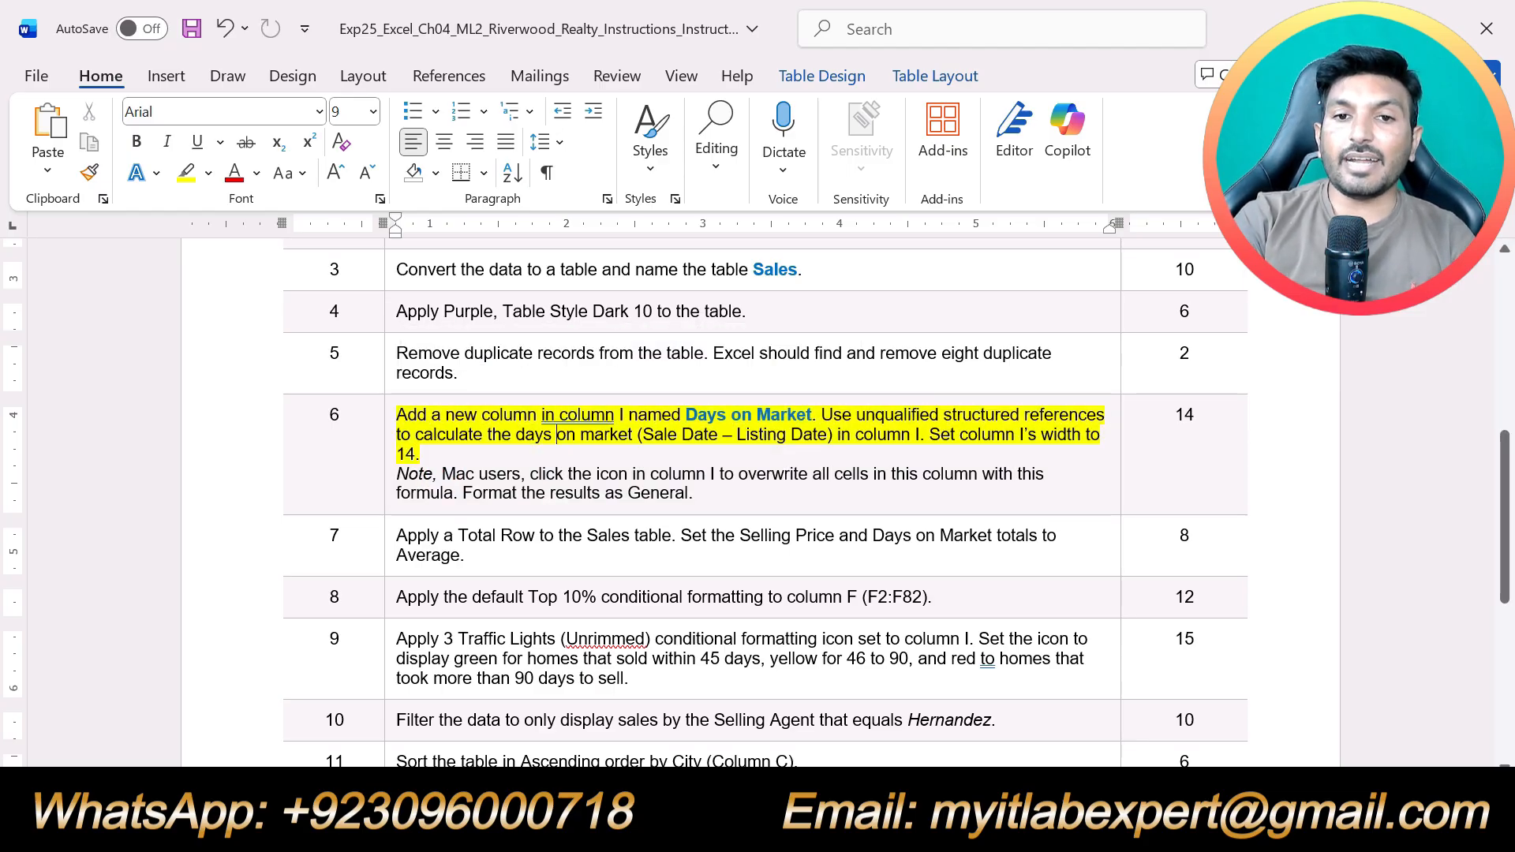
Switch to the Excel workbook, add a Days on Market column to the Sales table in cell I1, and autofit column I
drag(685, 416, 811, 416)
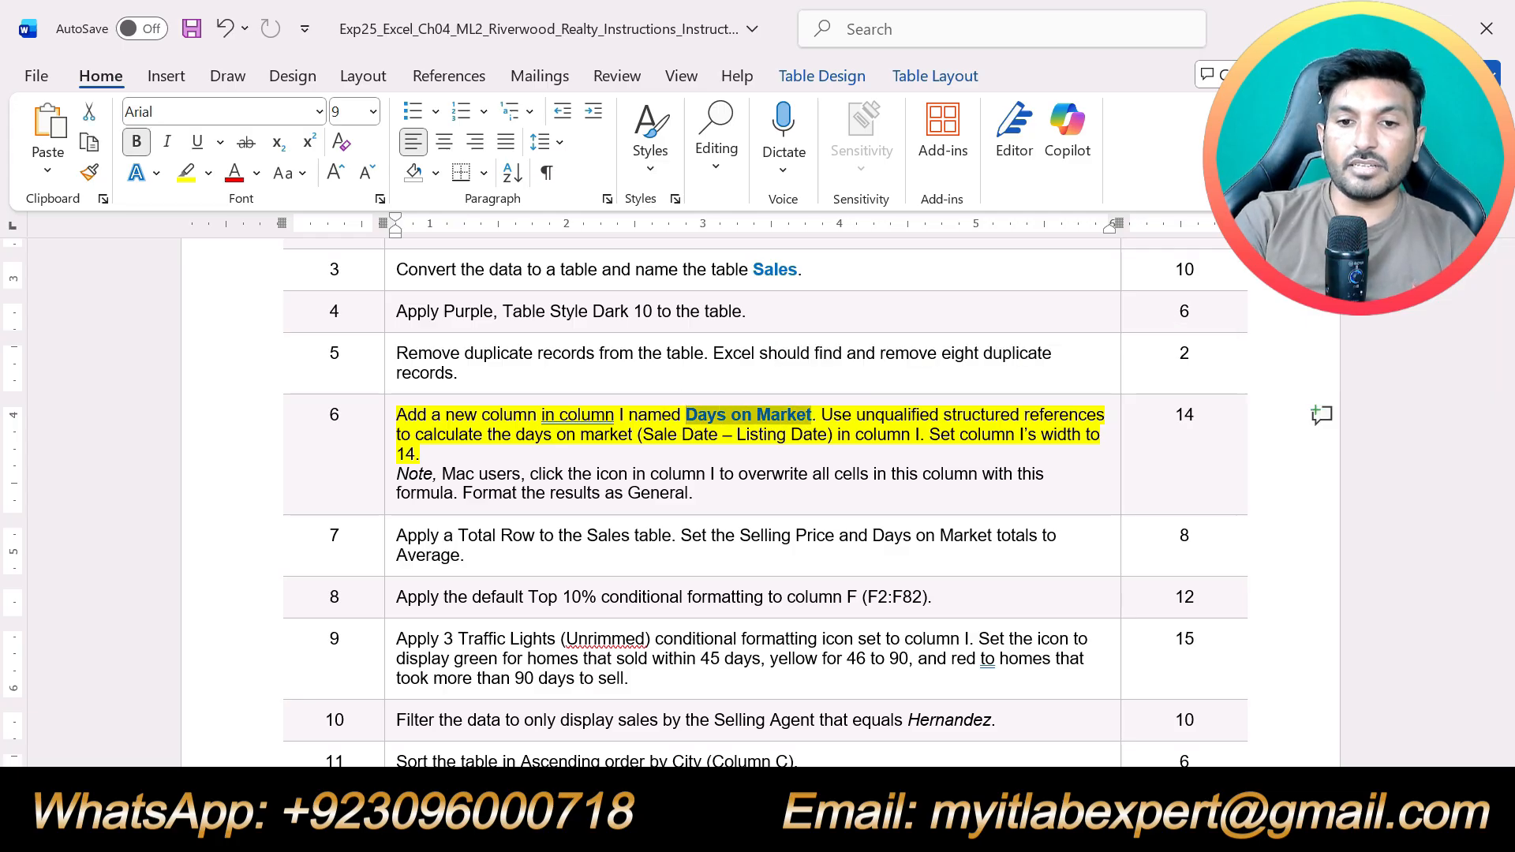
key(alt+Tab)
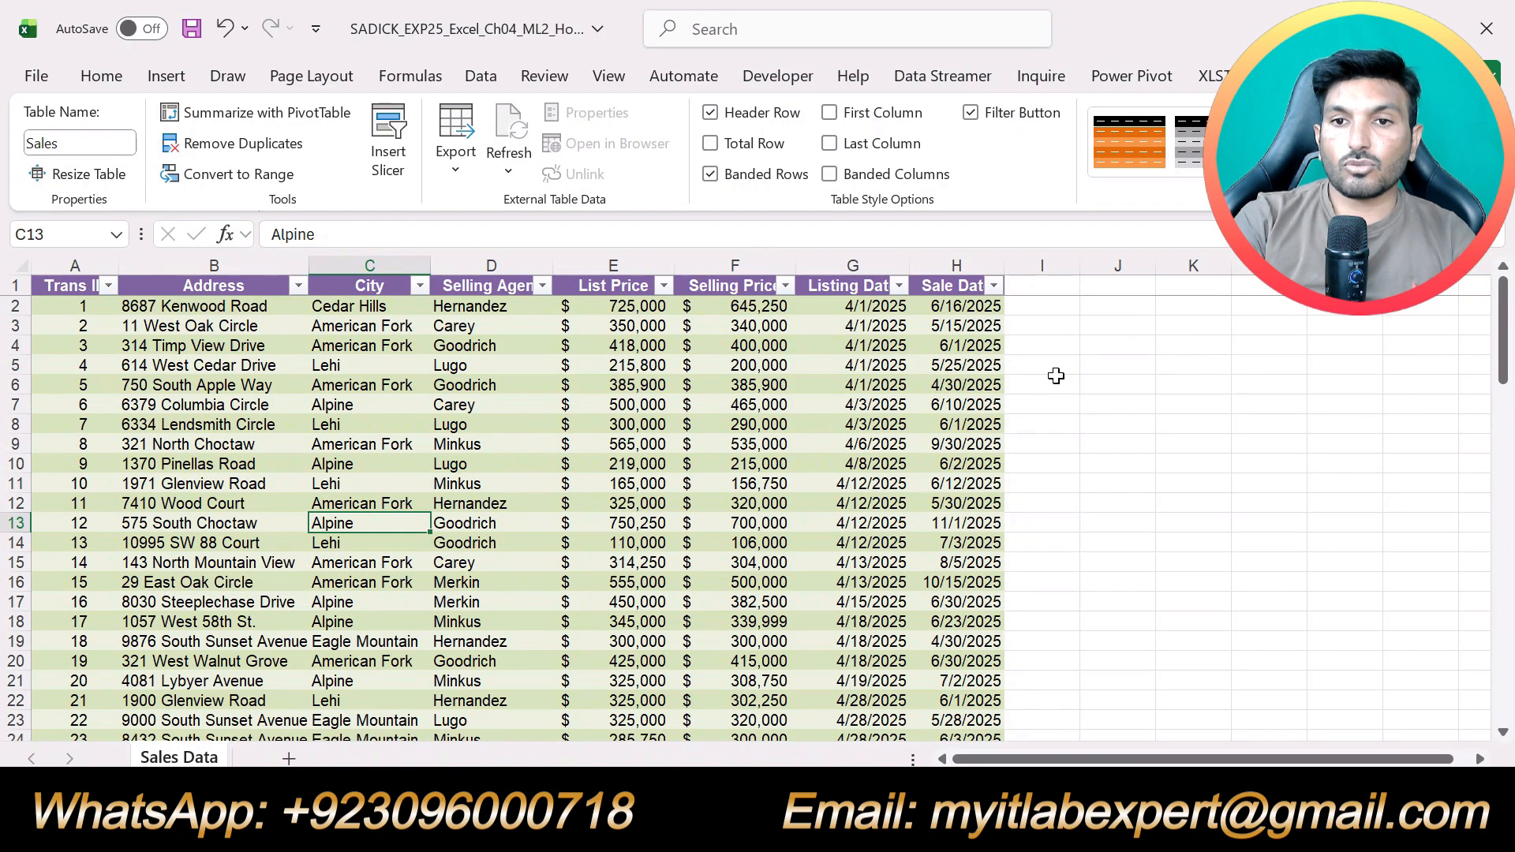
click(1048, 285)
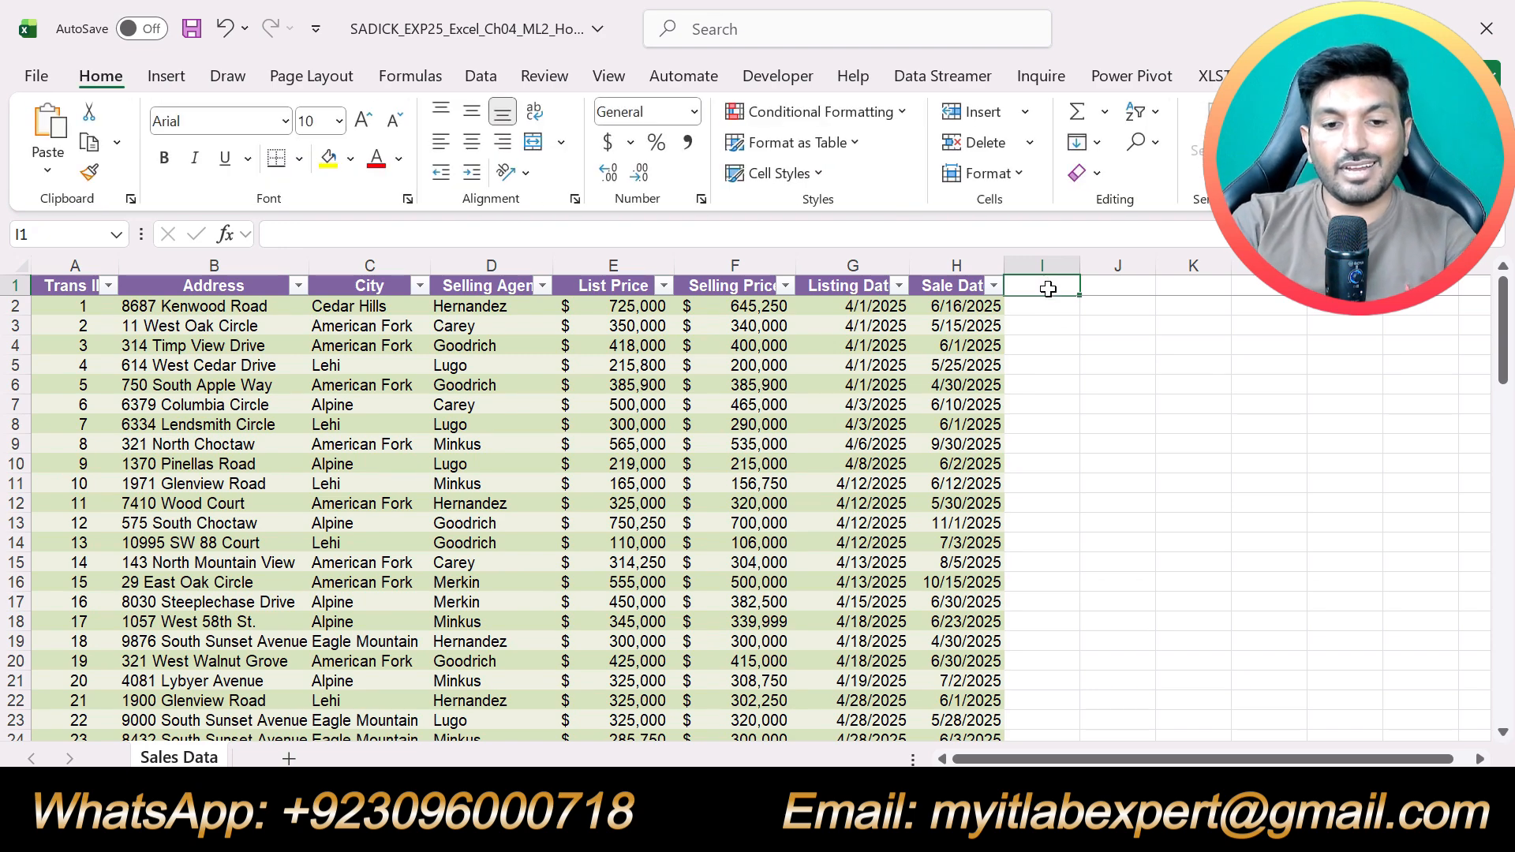
key(alt+Tab)
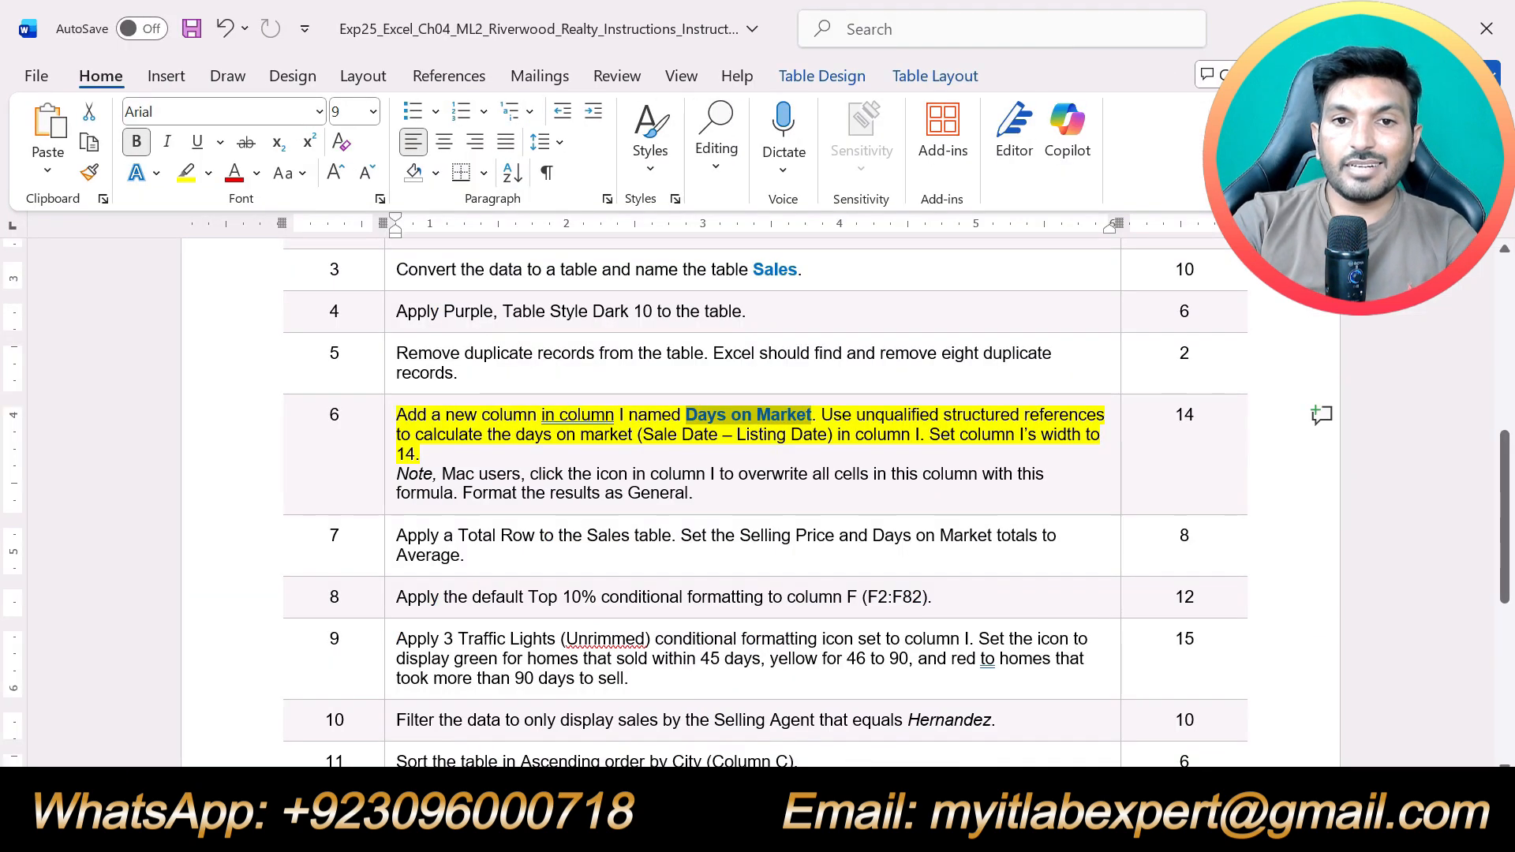
key(alt+Tab)
text(D)
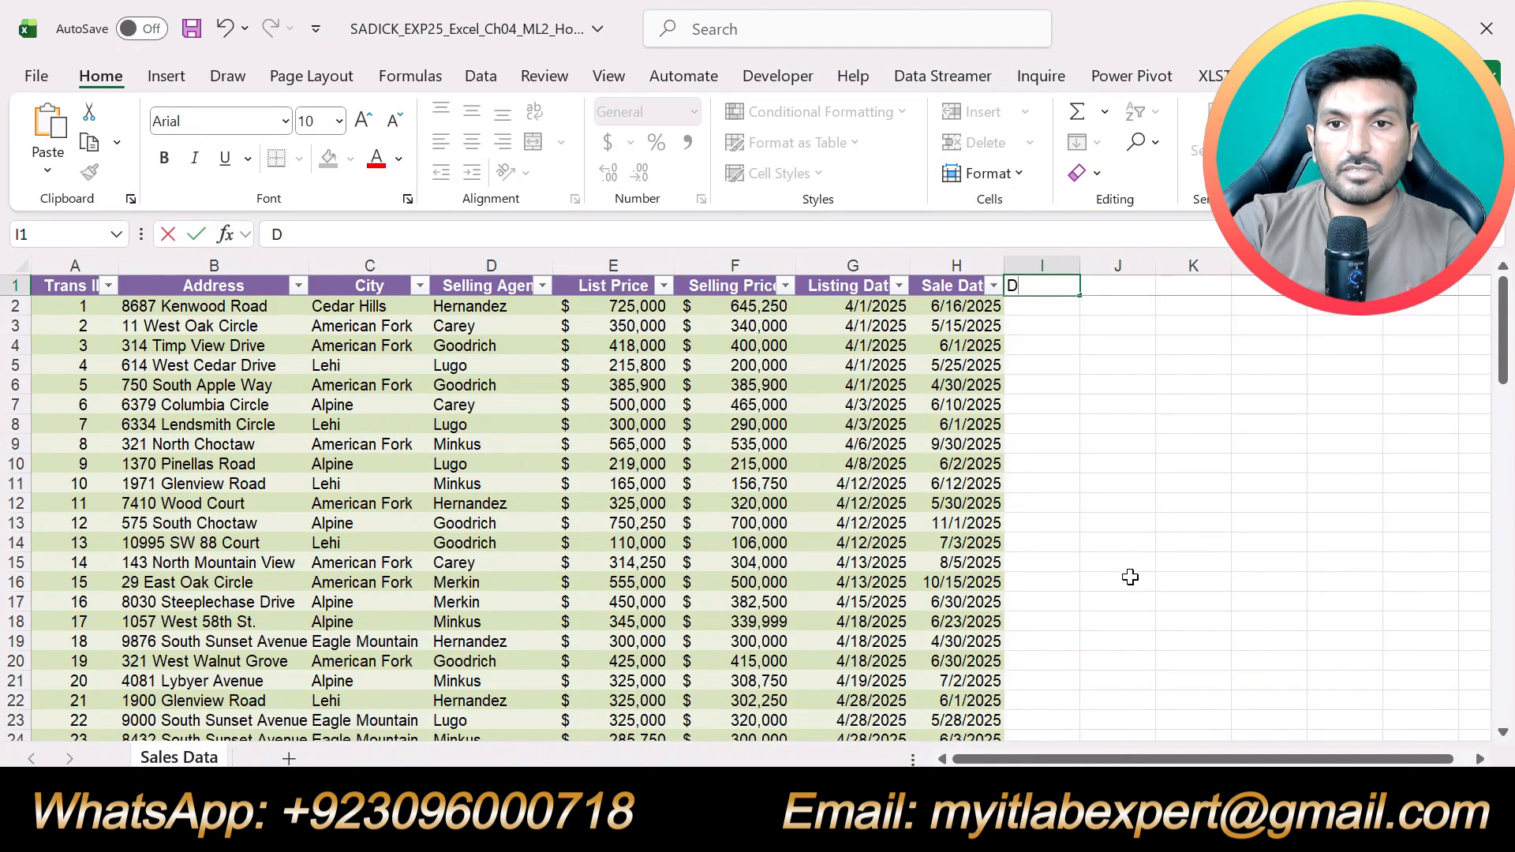
text(ays)
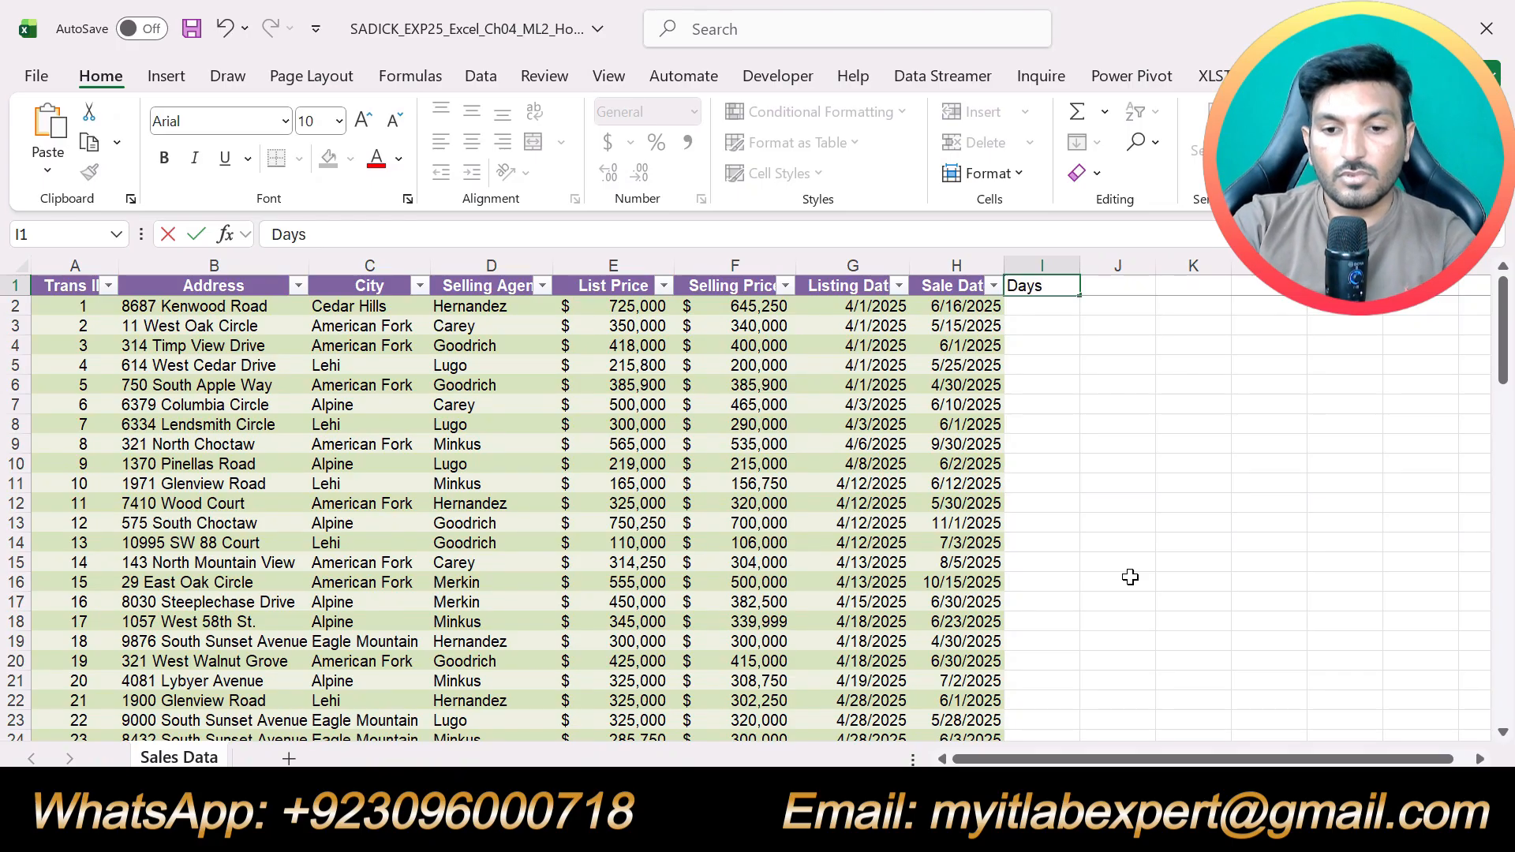
text( on Market)
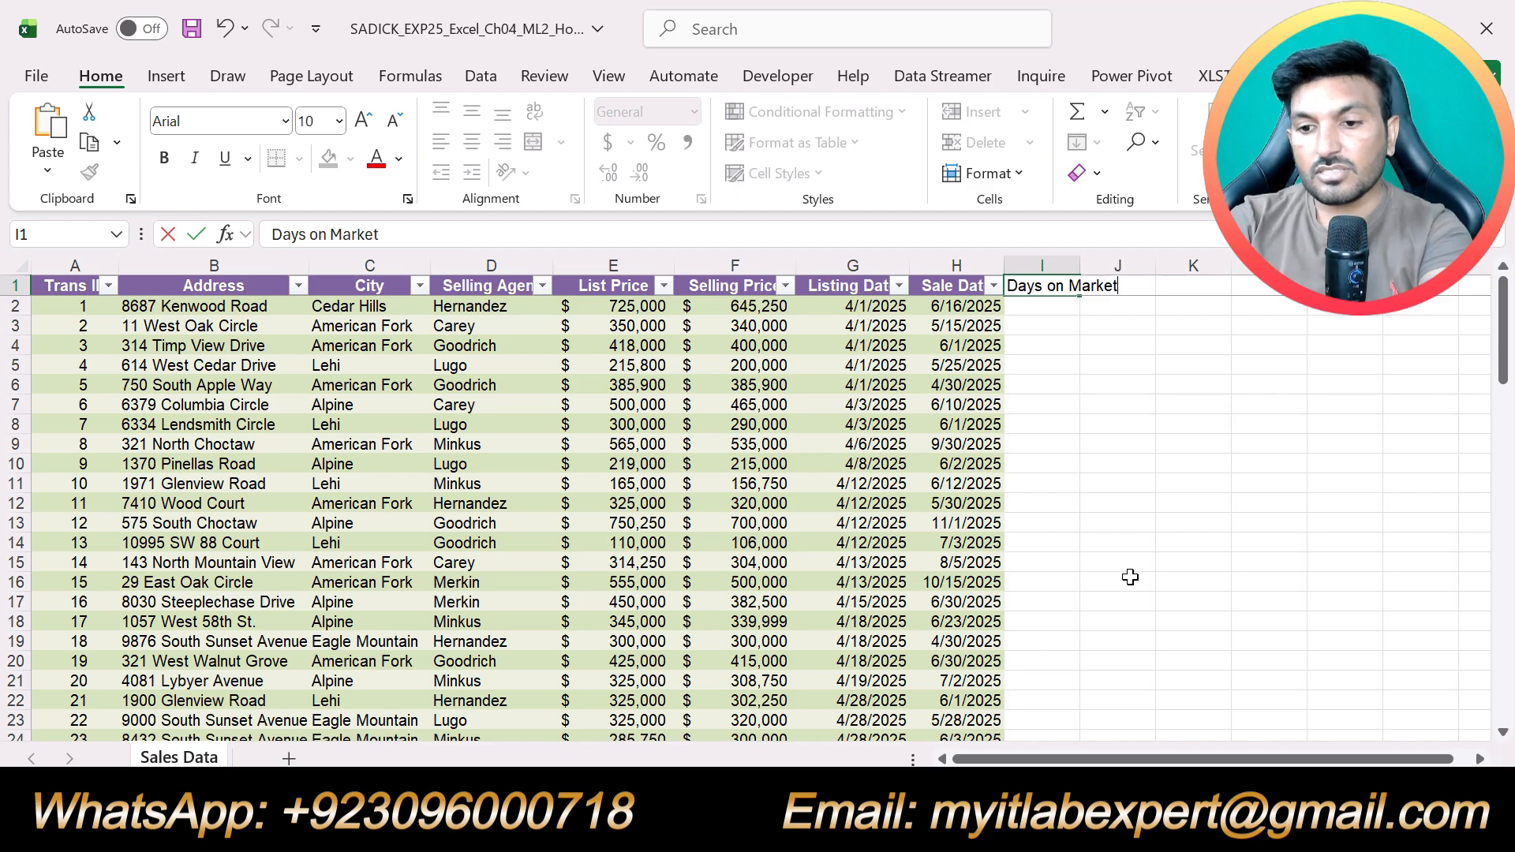
key(Return)
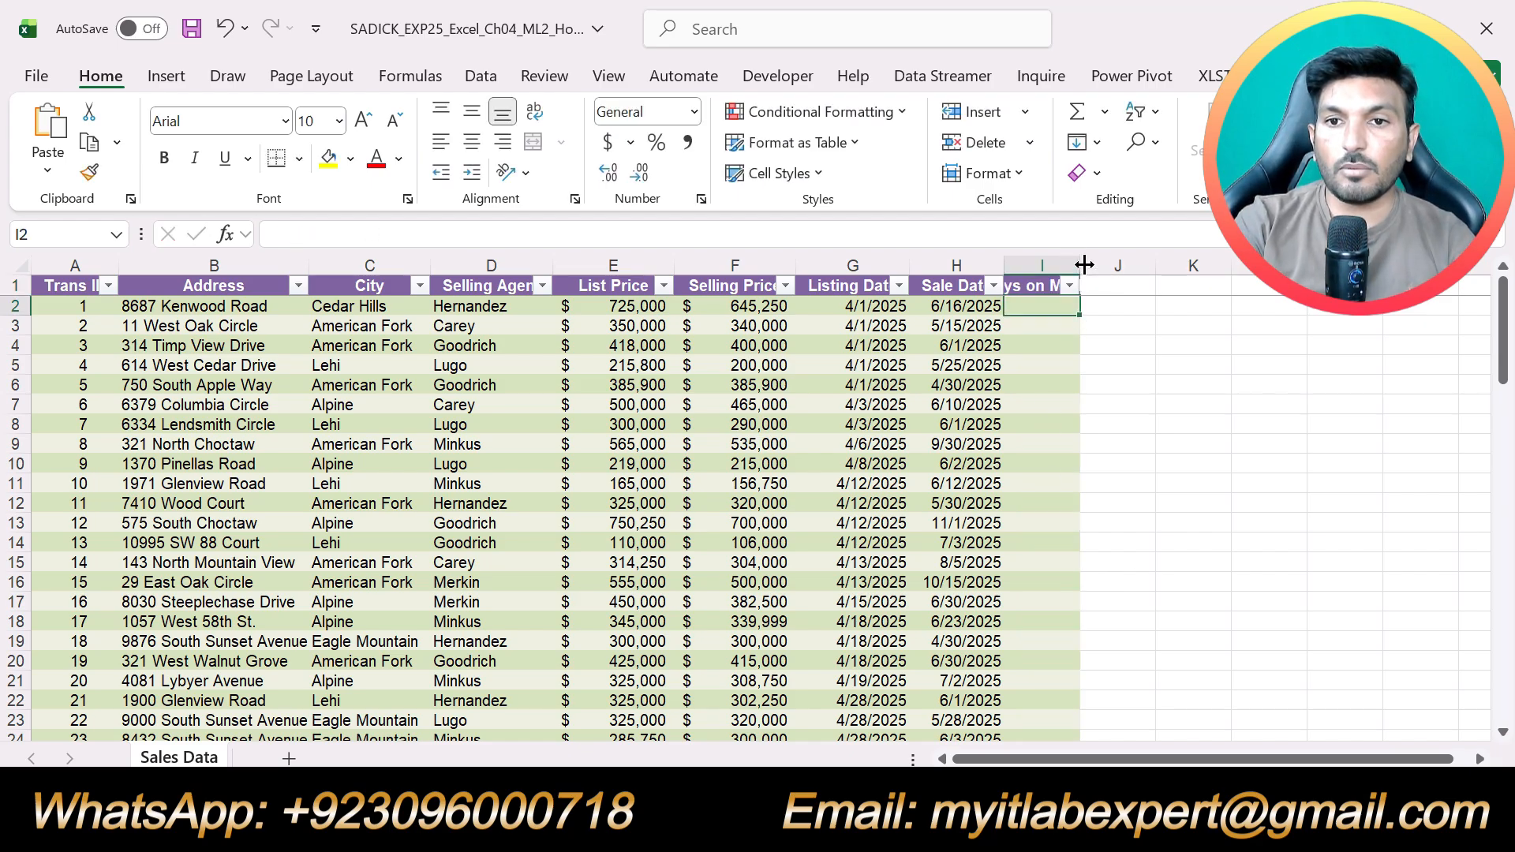
double_click(1081, 264)
click(1255, 462)
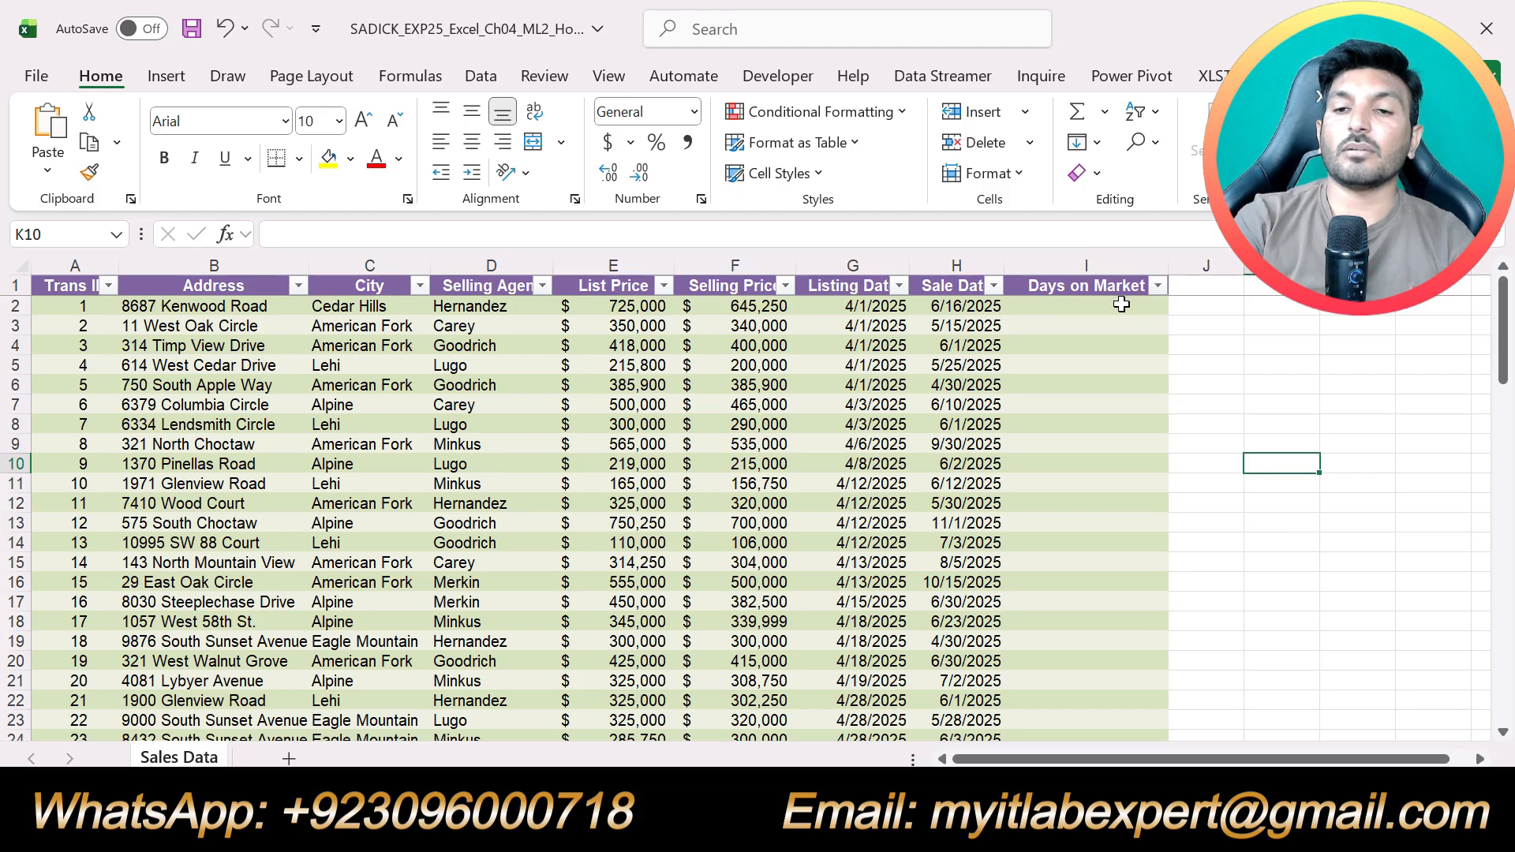
Check step 6 in the Word instructions and enter =[@[Sale Date]]-[@[Listing Date]] in cell I2 of the Excel workbook
mouse_move(724, 825)
click(813, 683)
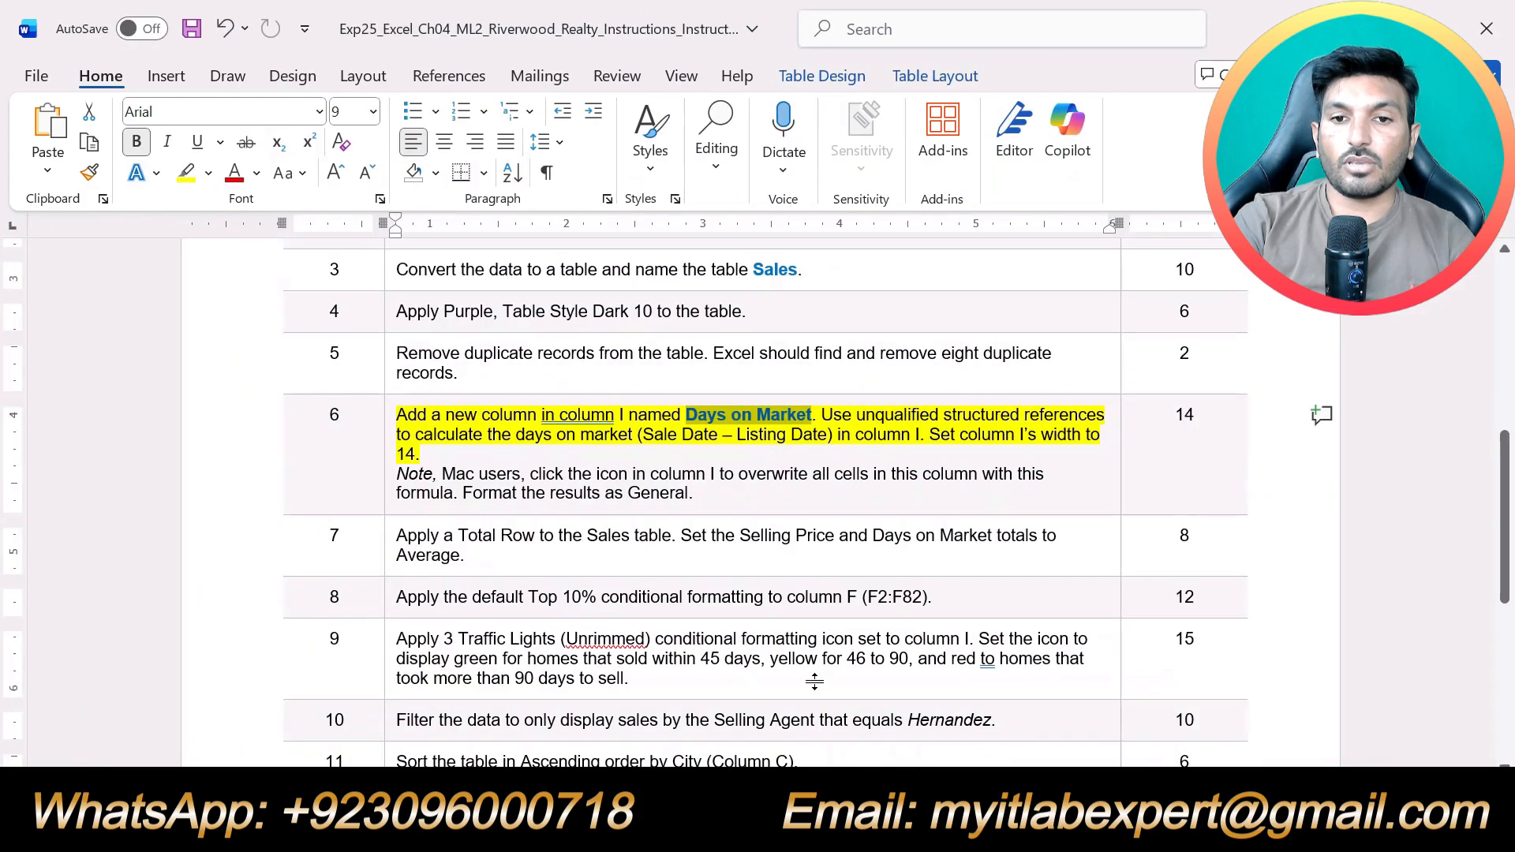
click(956, 430)
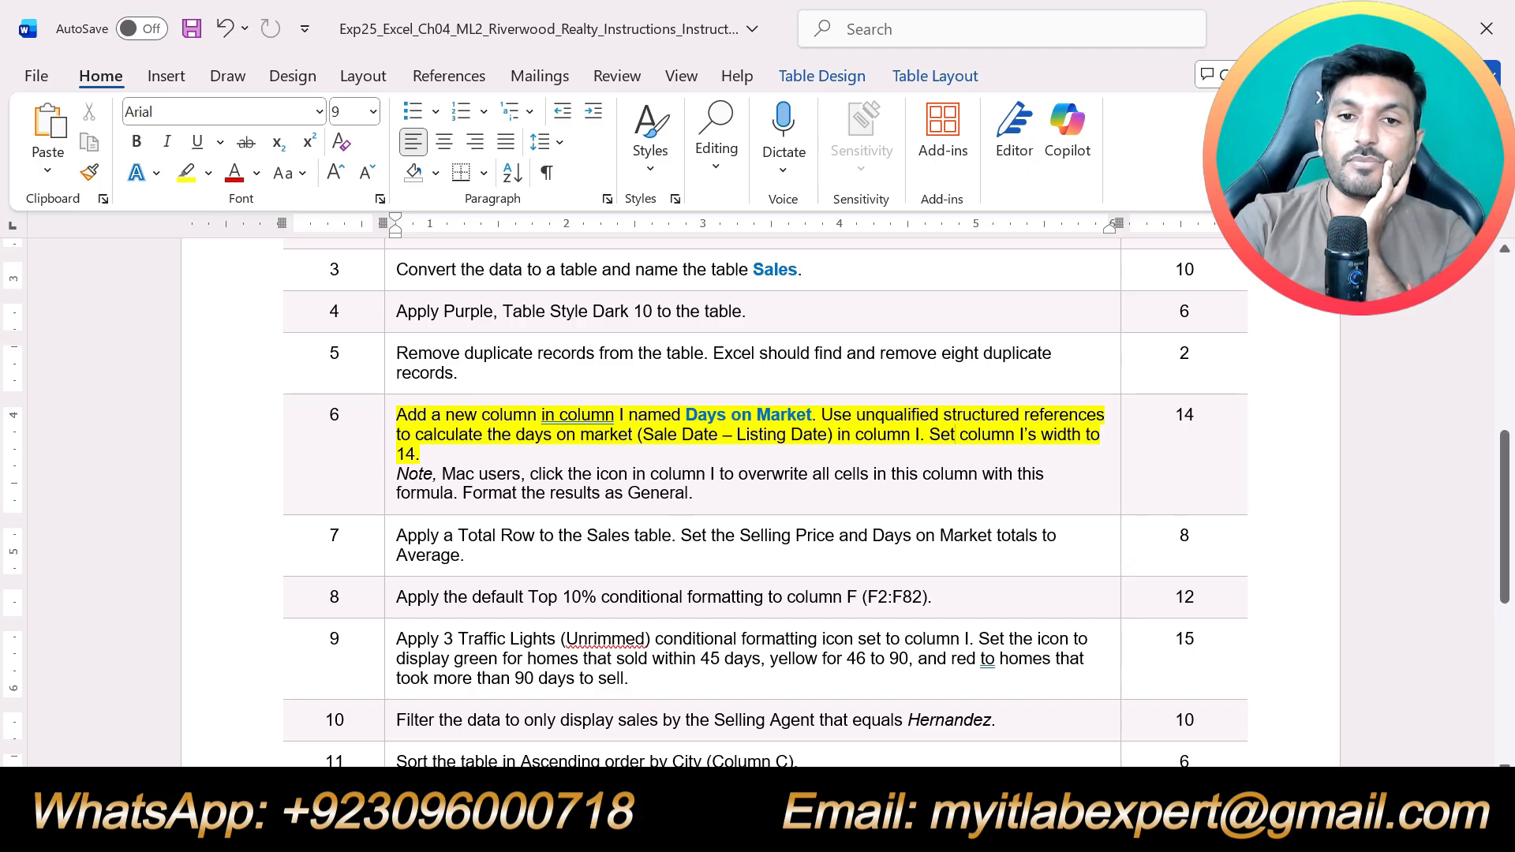
mouse_move(783, 831)
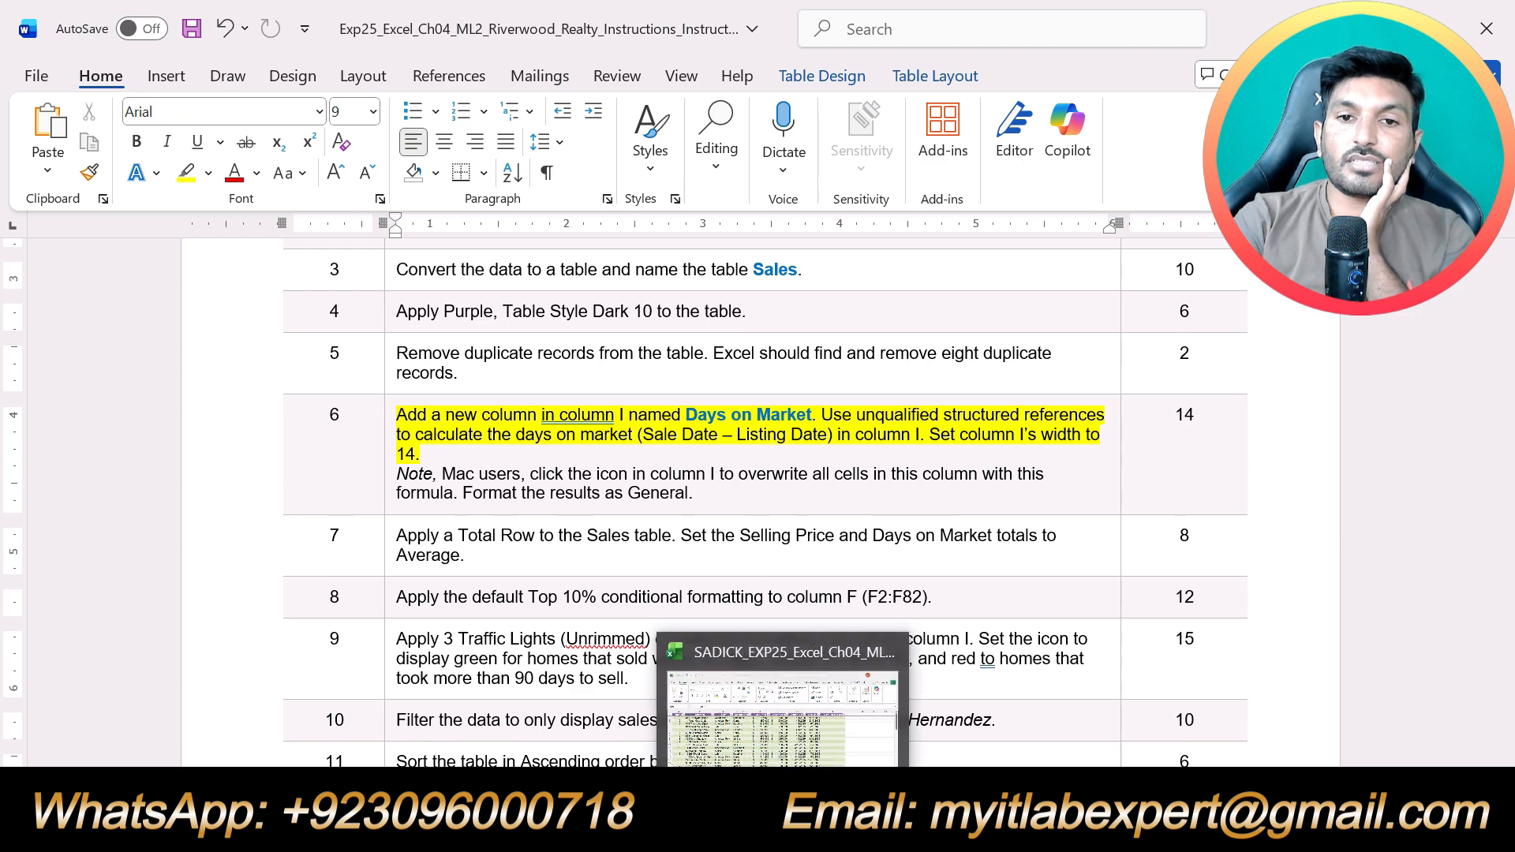
click(783, 714)
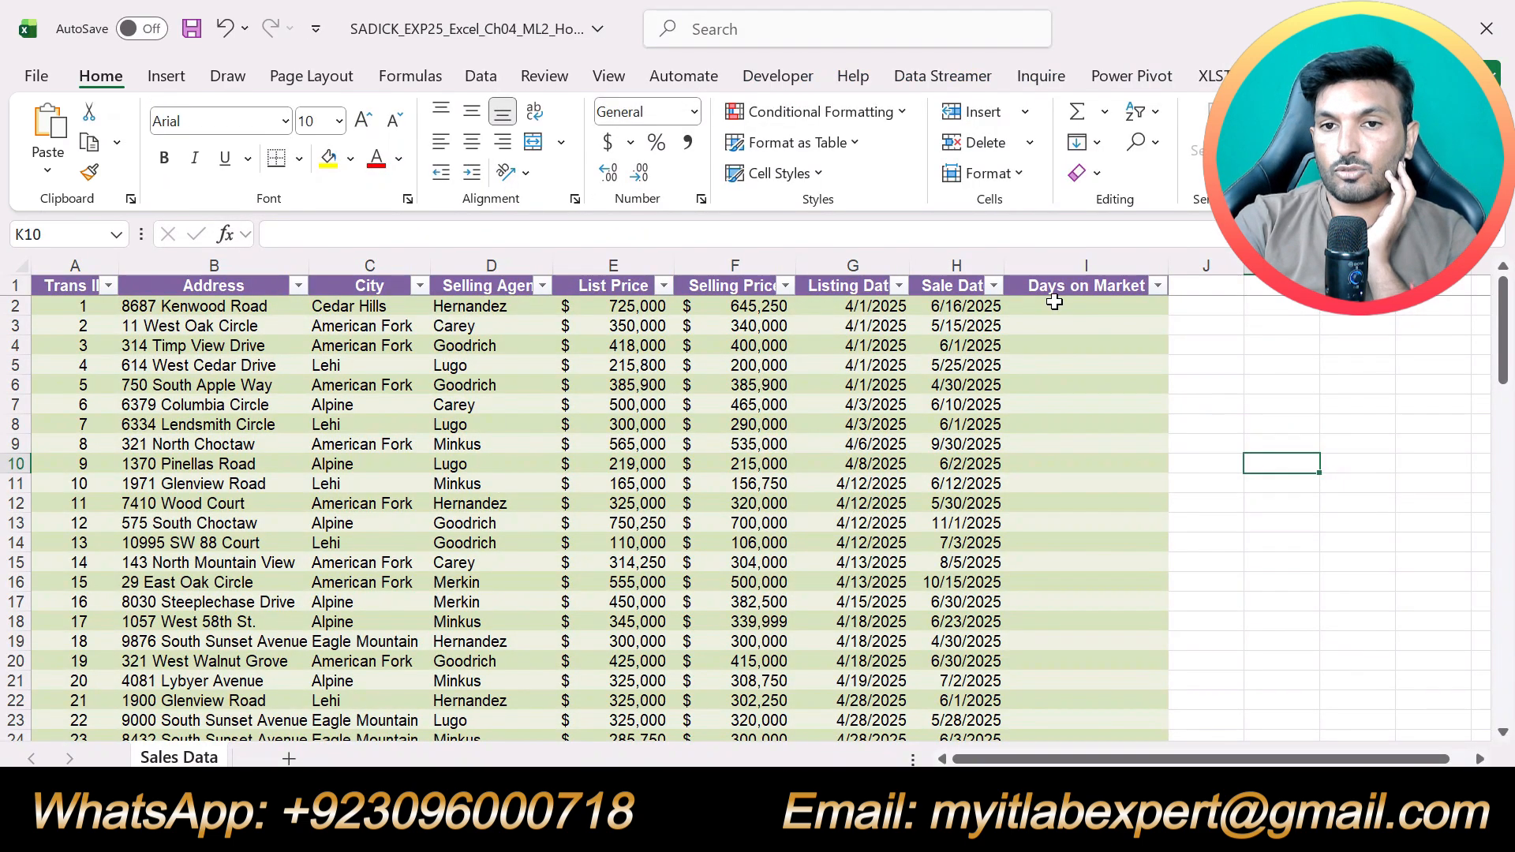
click(1054, 306)
text(=)
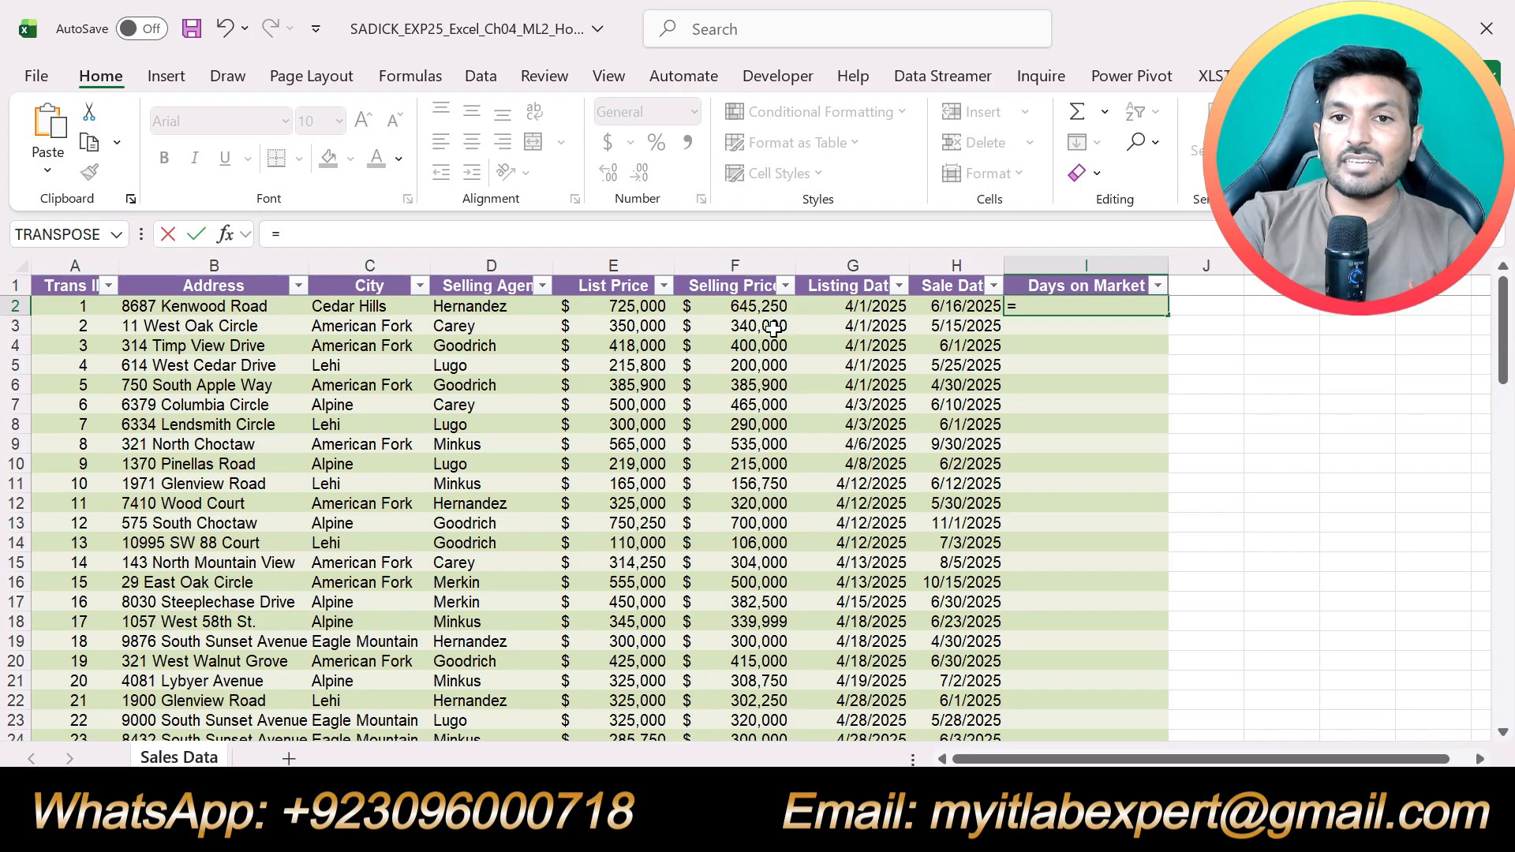
click(957, 308)
text(-)
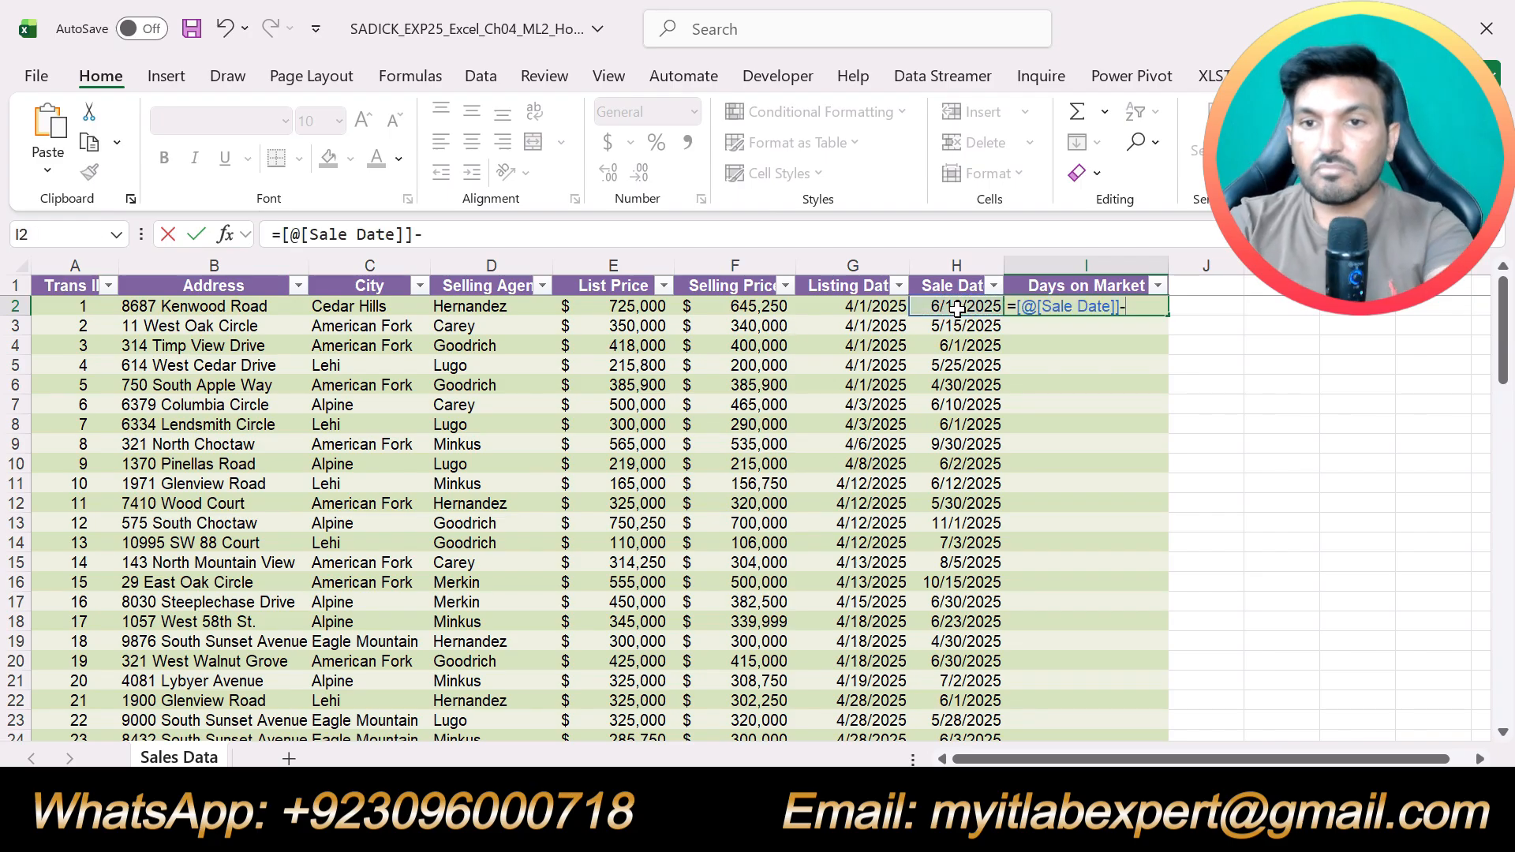
click(849, 303)
key(alt+Tab)
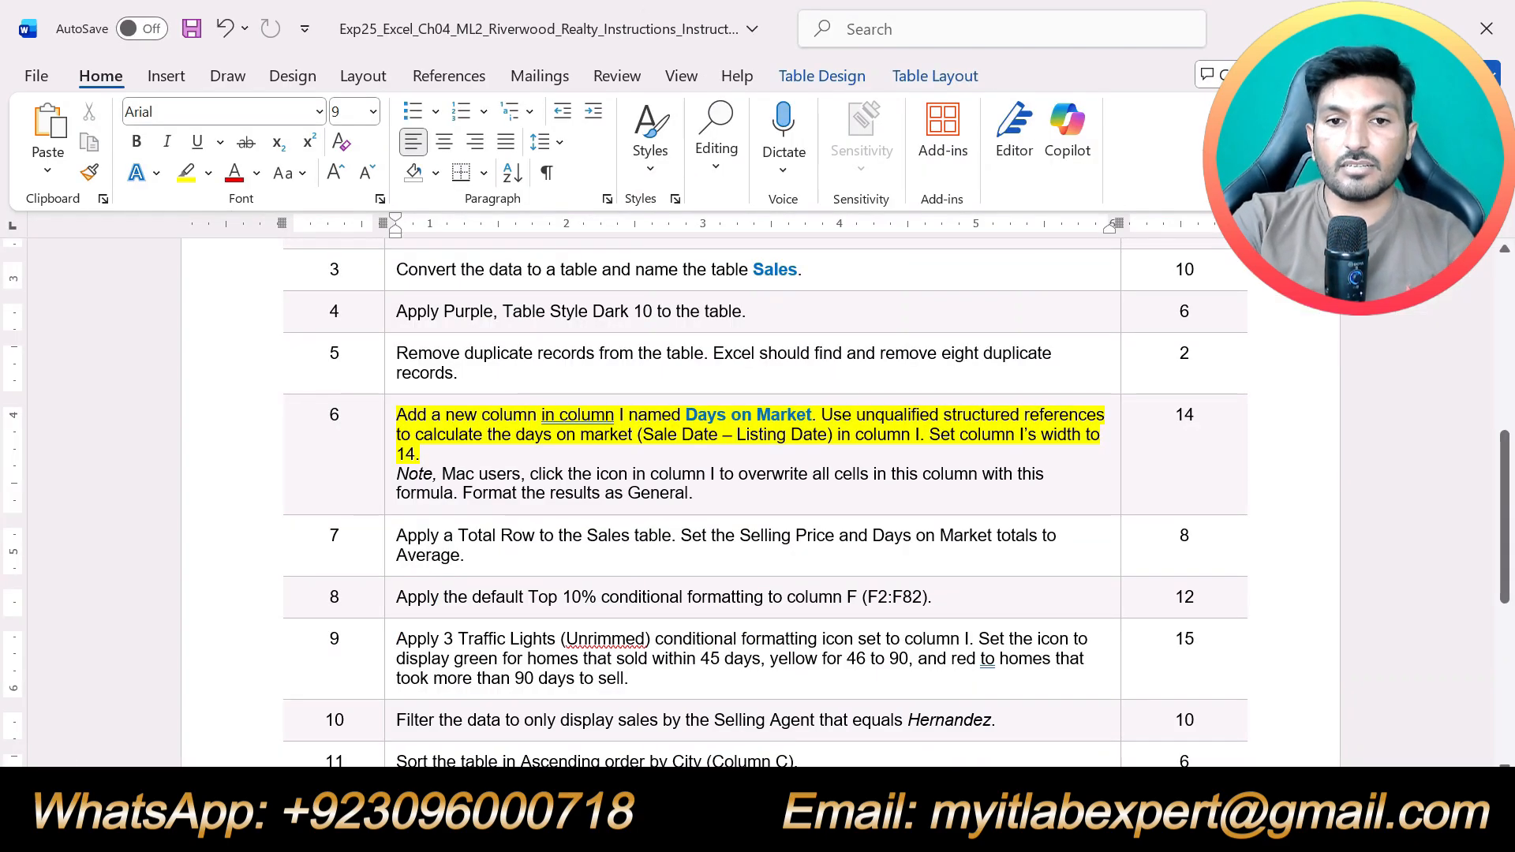
key(alt+Tab)
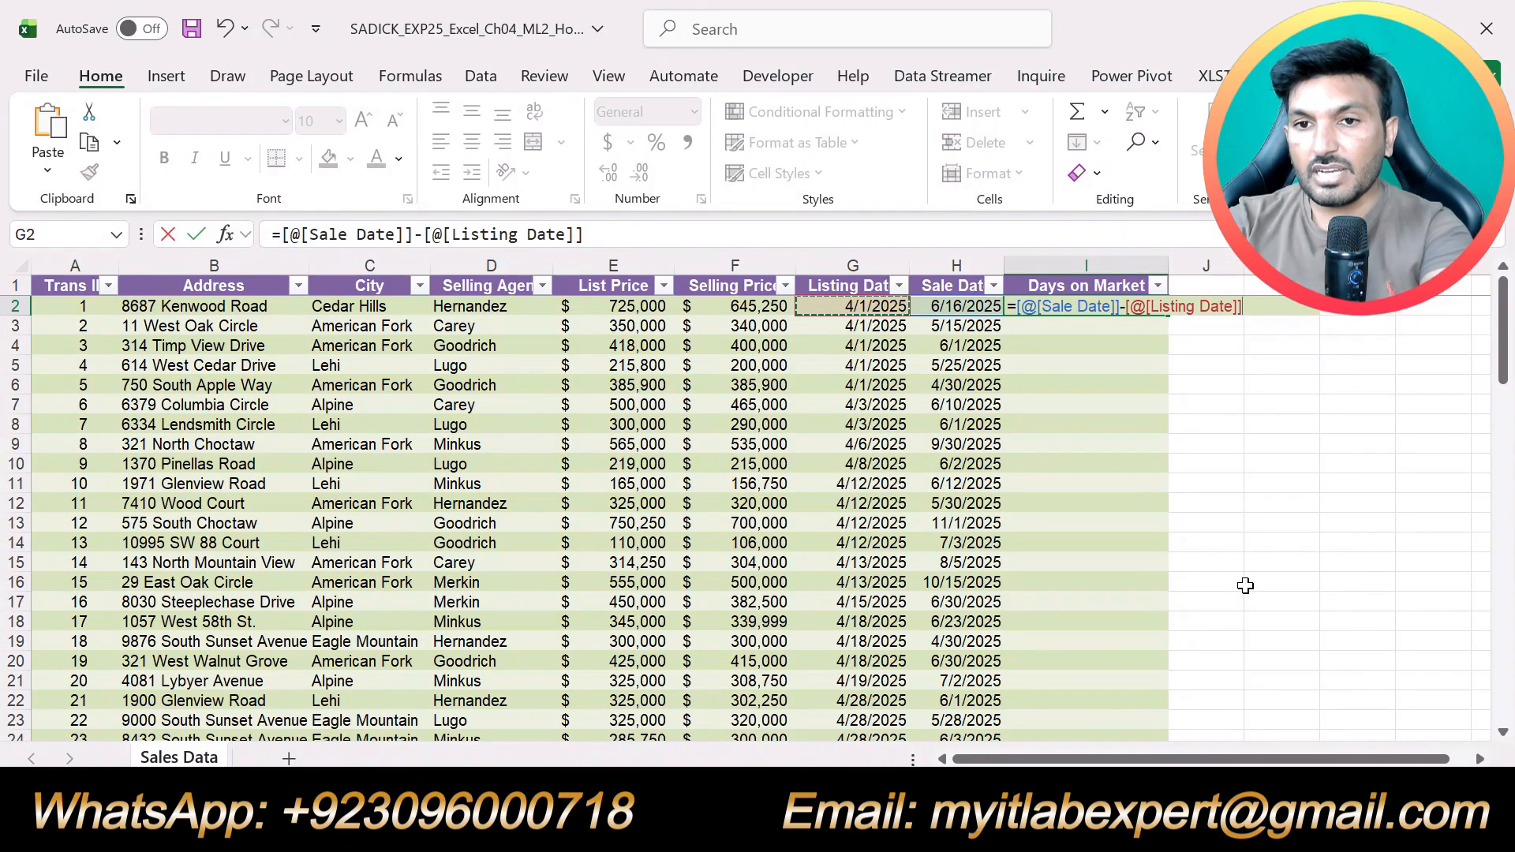
key(Return)
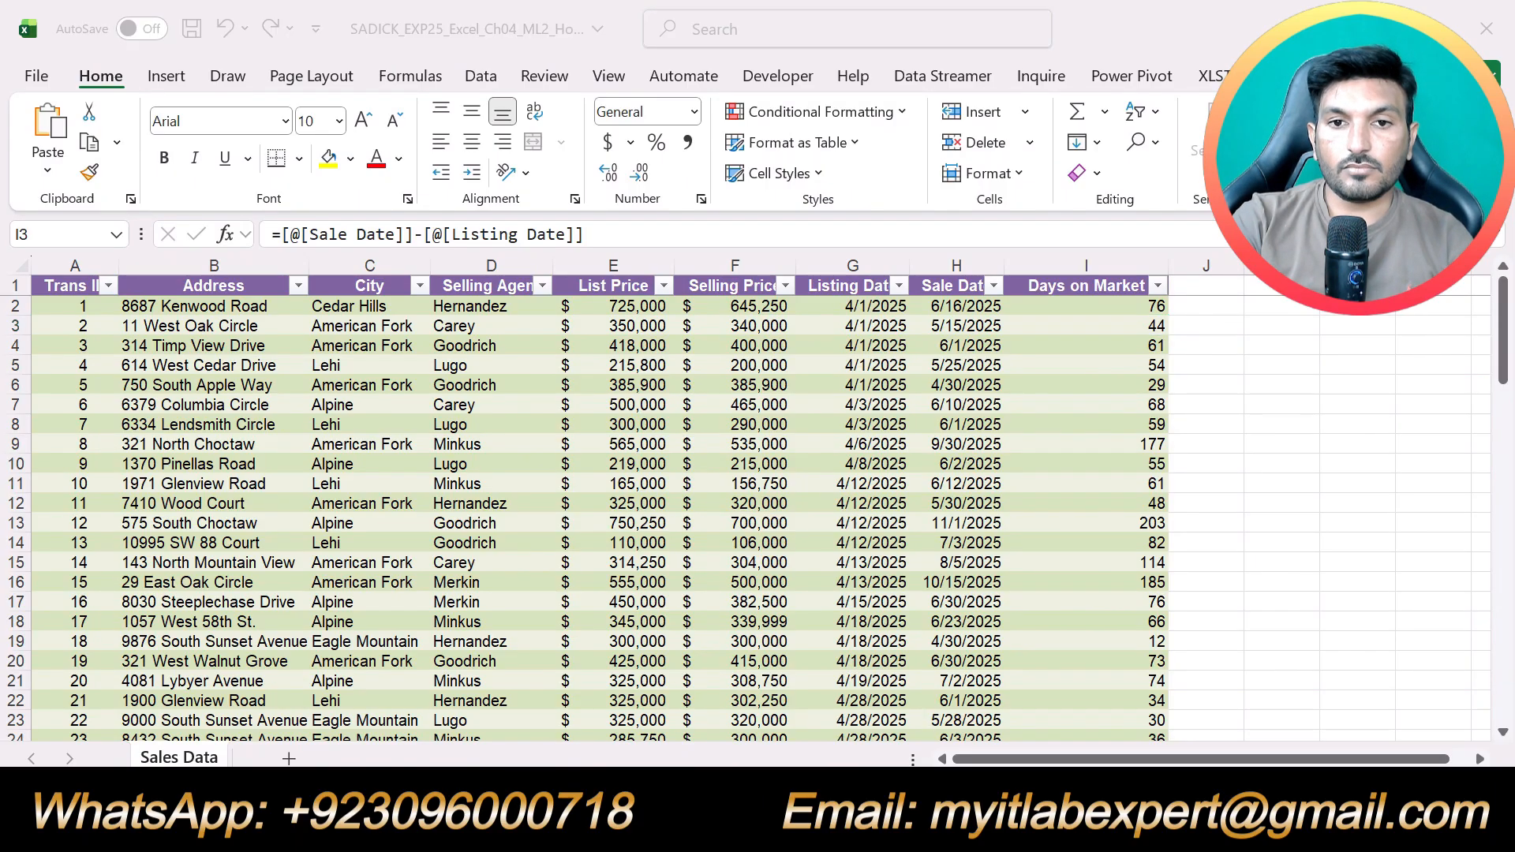
Switch to the Word instructions and move the yellow highlight from step 6 to the step 7 Total Row instruction
key(alt+Tab)
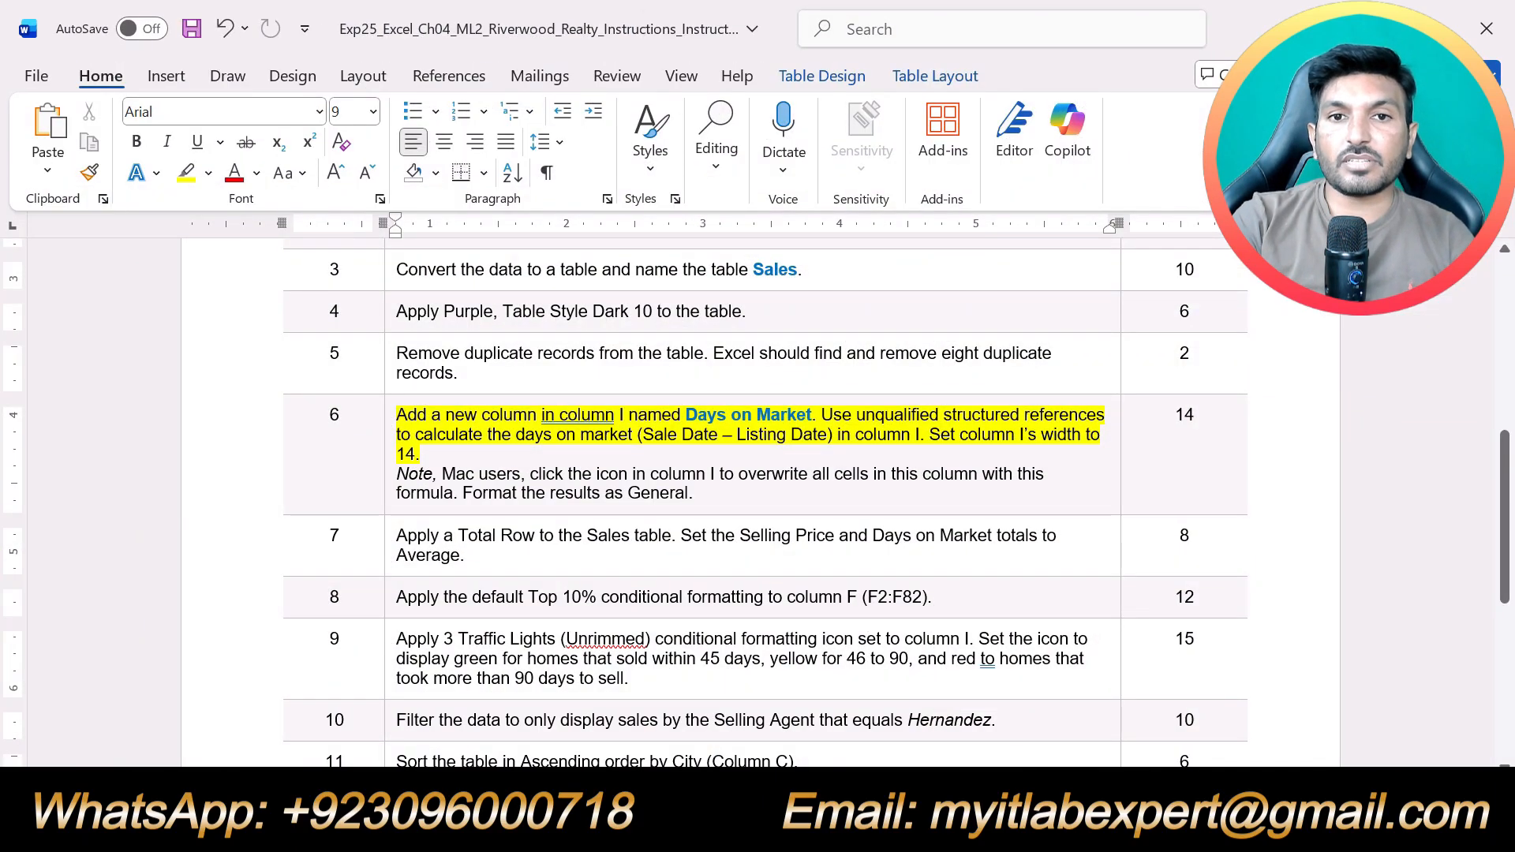
key(ctrl+z)
scroll(757, 505, down, 1)
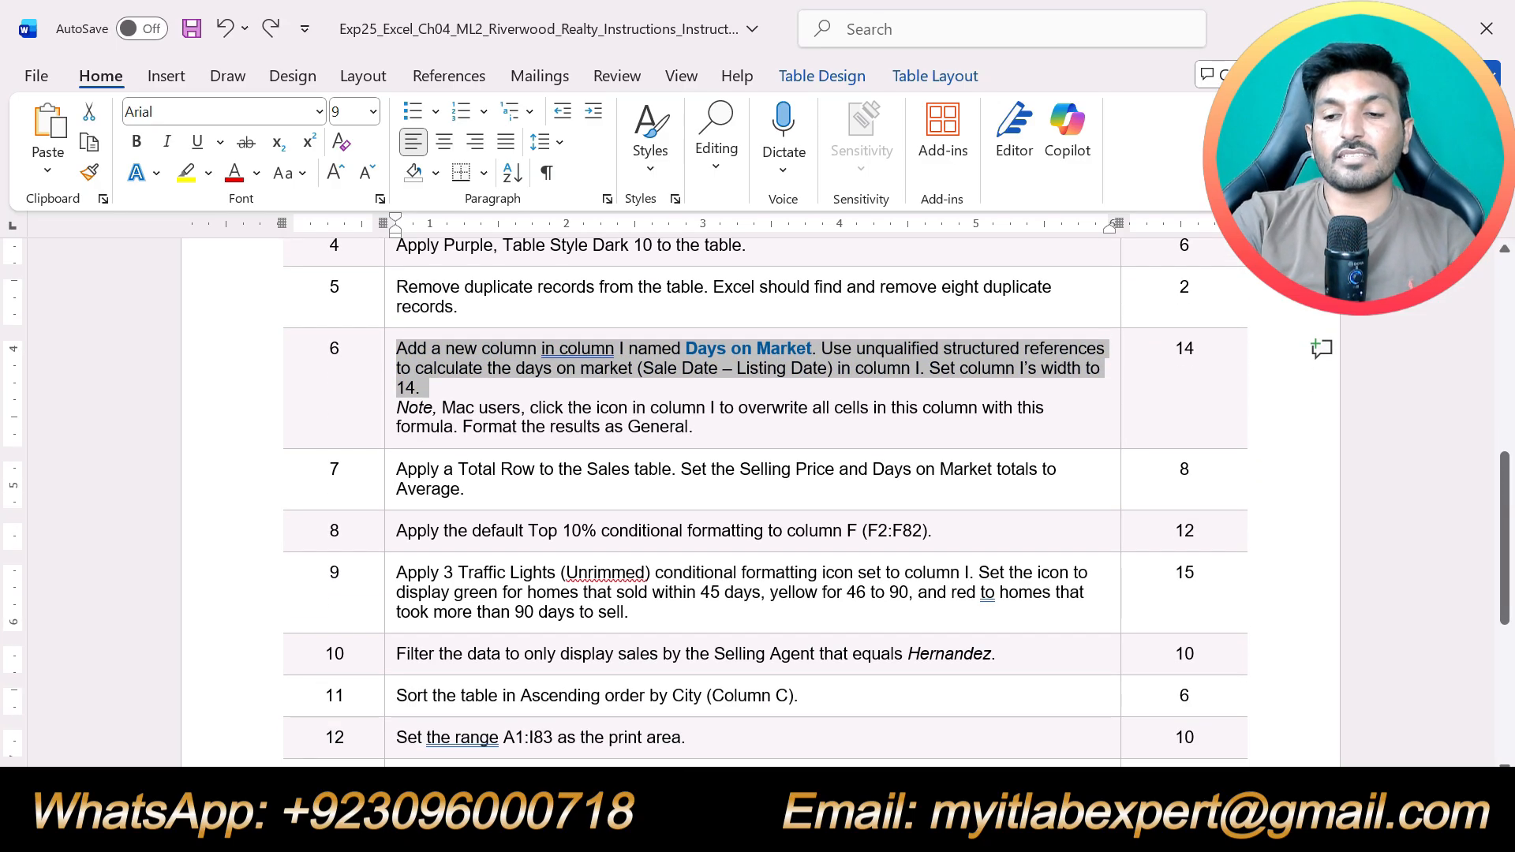
scroll(758, 505, down, 3)
scroll(757, 505, up, 3)
triple_click(499, 497)
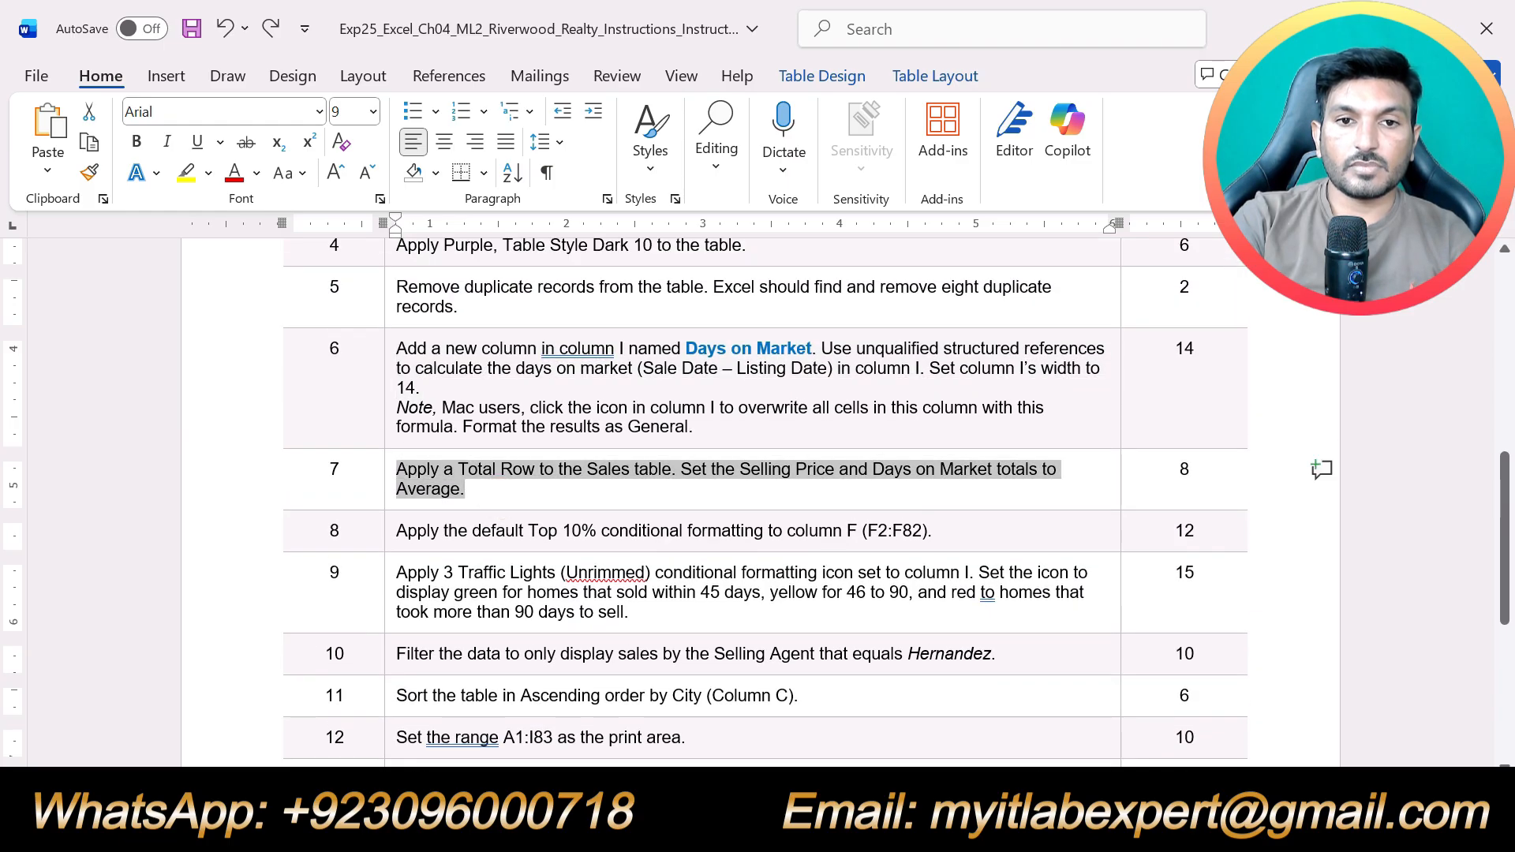
click(497, 418)
click(501, 494)
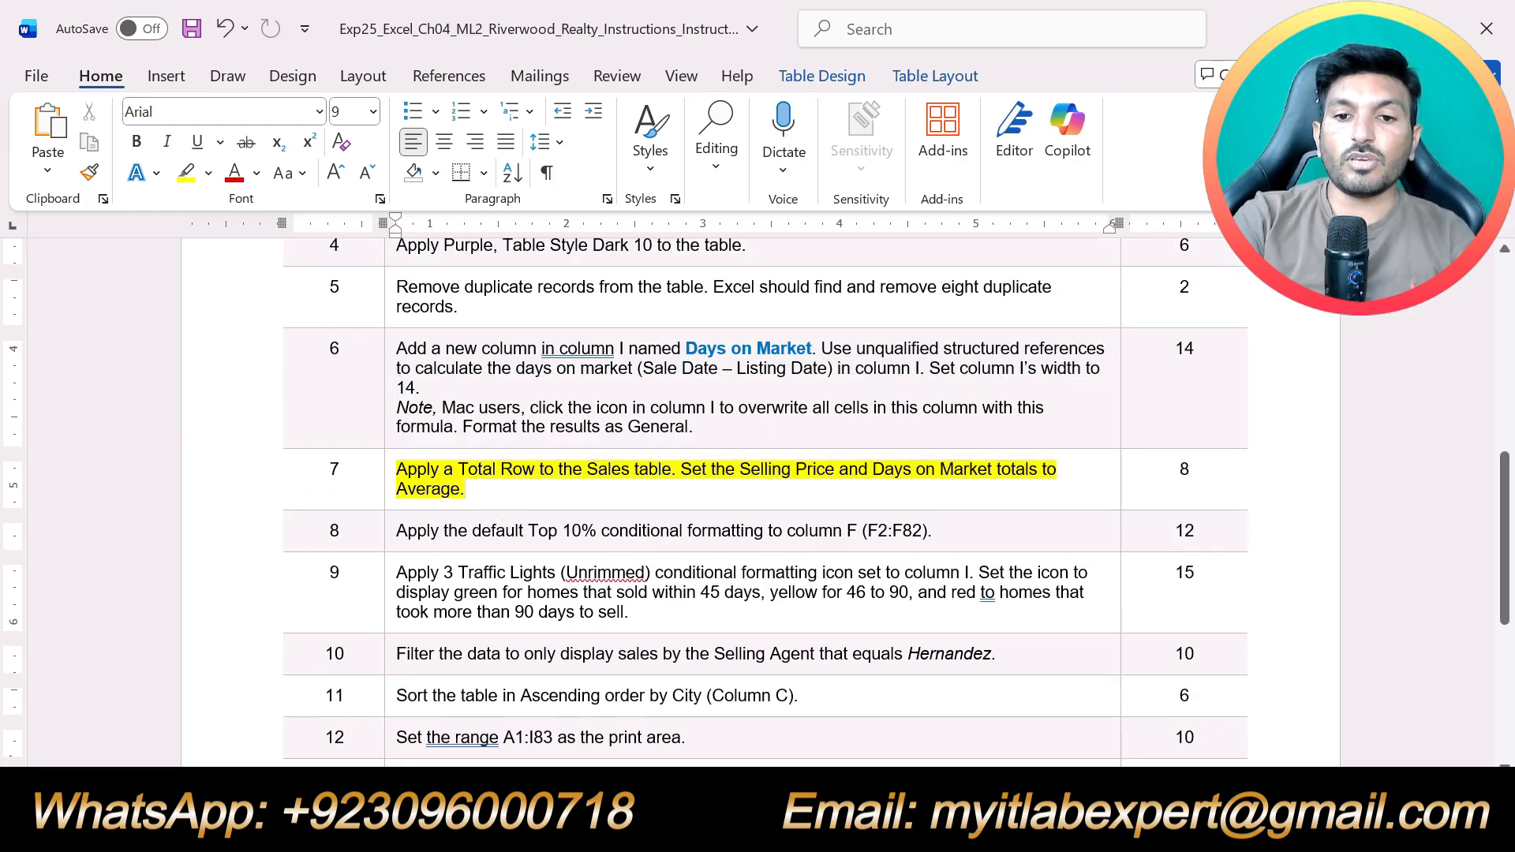
Switch to the Excel workbook and add a Total Row to the Sales table
click(784, 825)
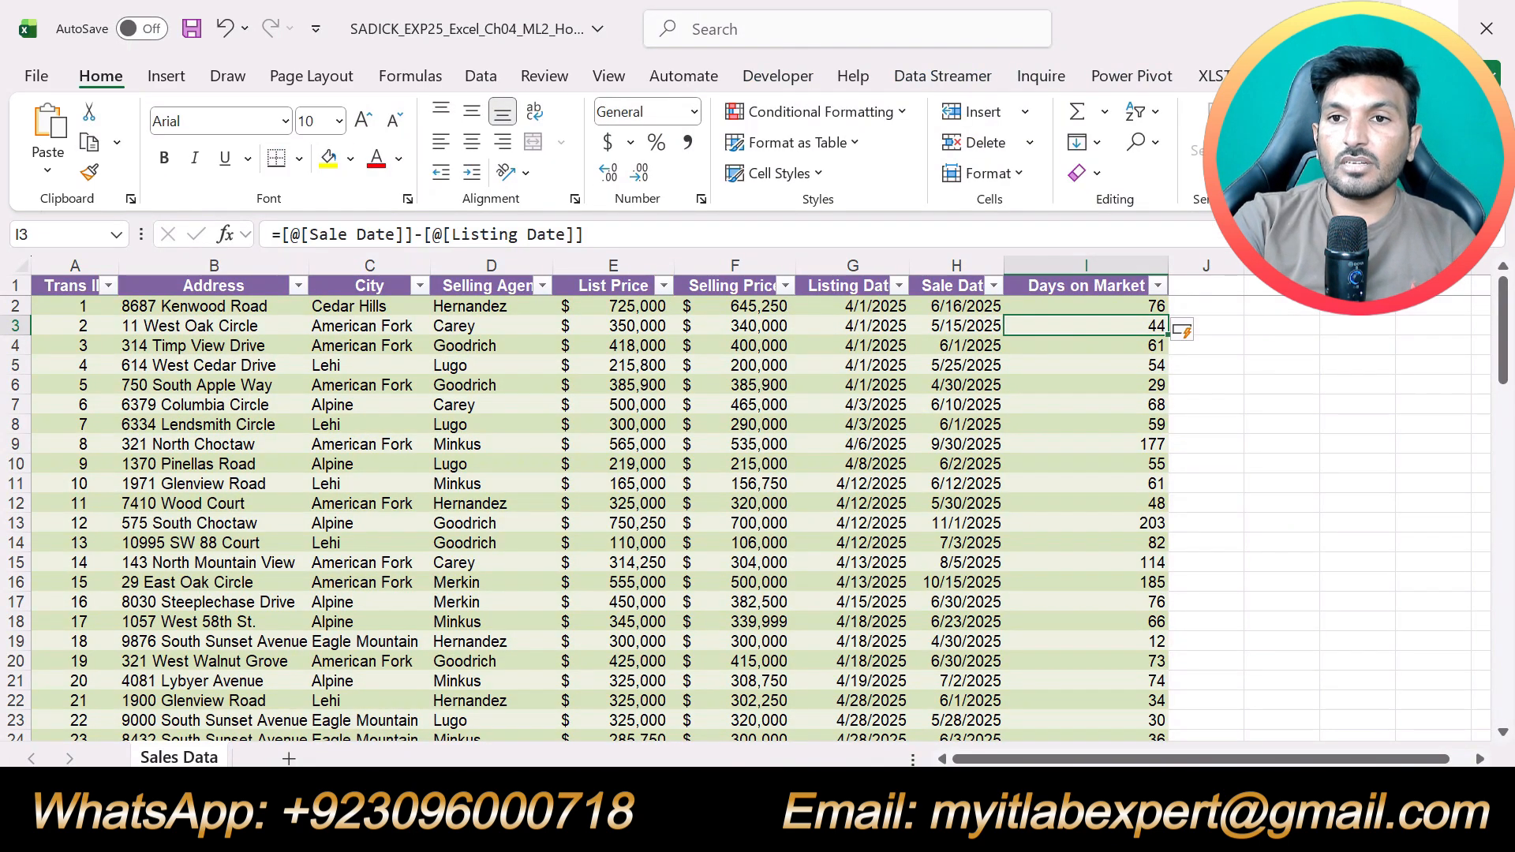
click(1314, 76)
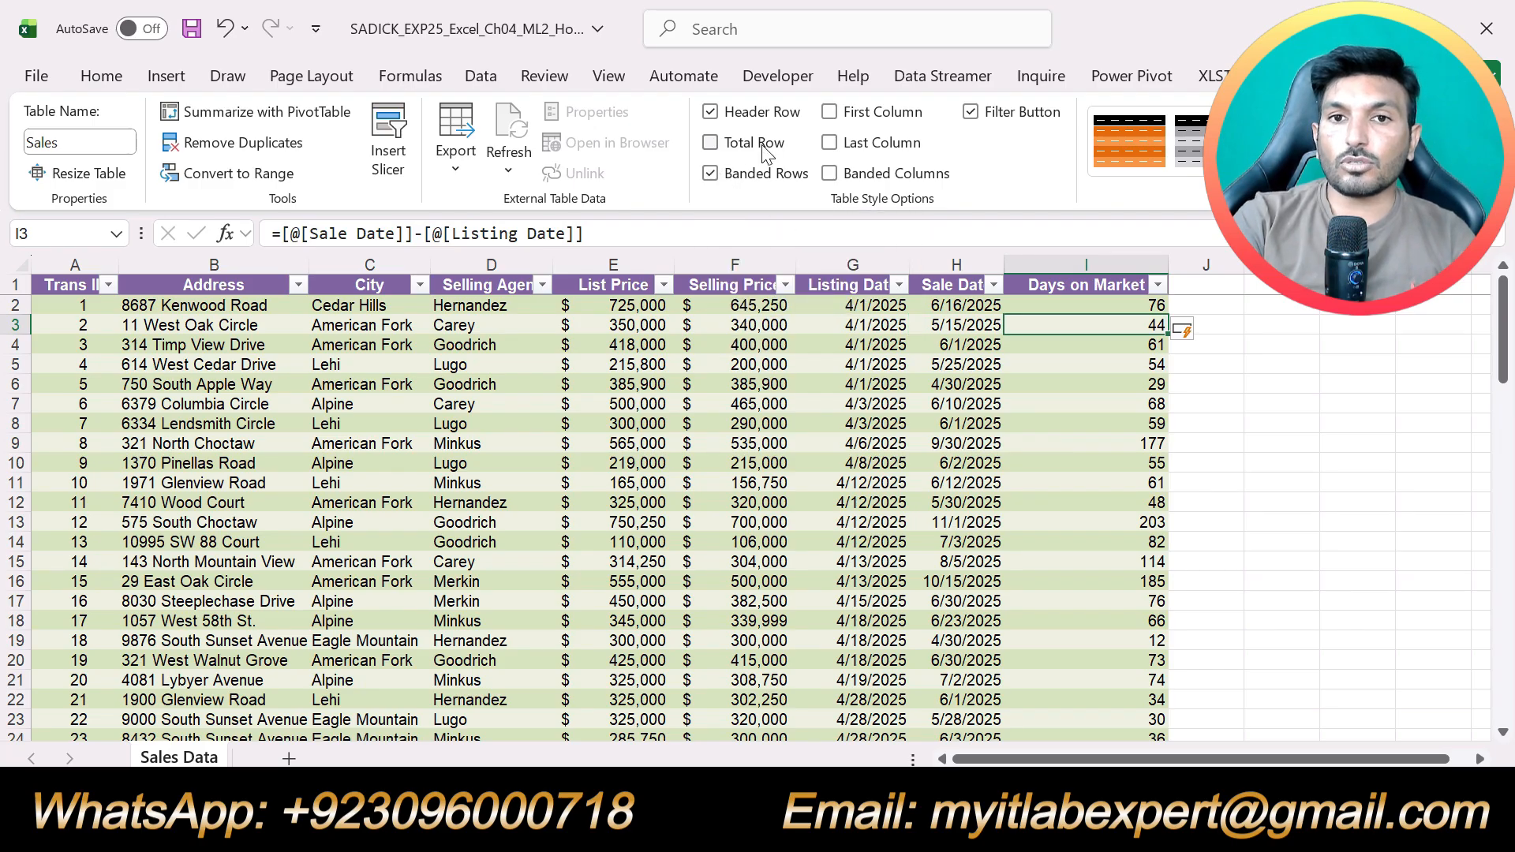
click(711, 142)
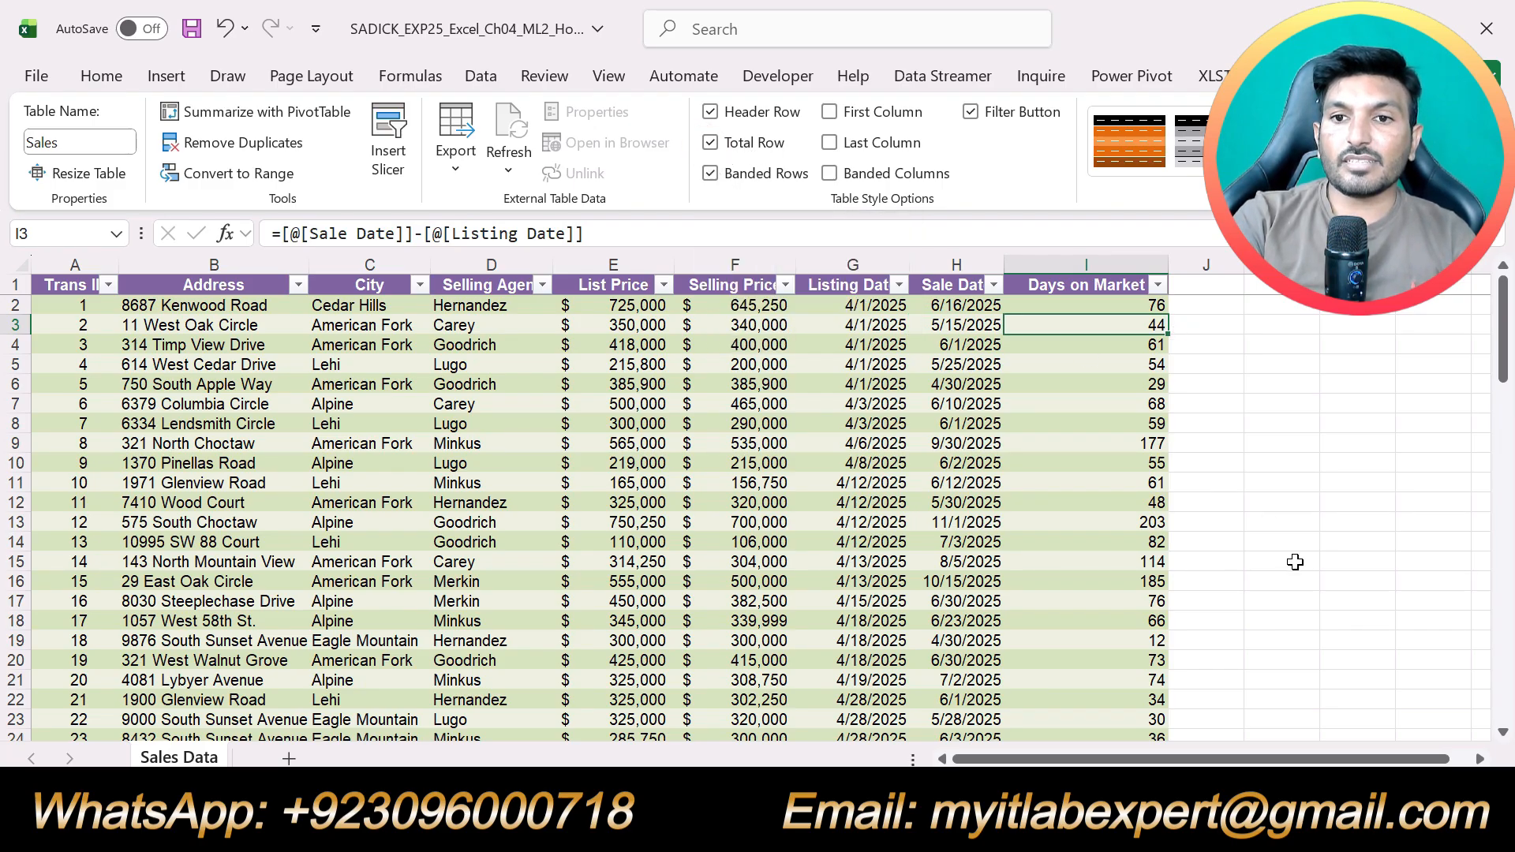
scroll(1295, 562, down, 9)
scroll(1295, 562, down, 16)
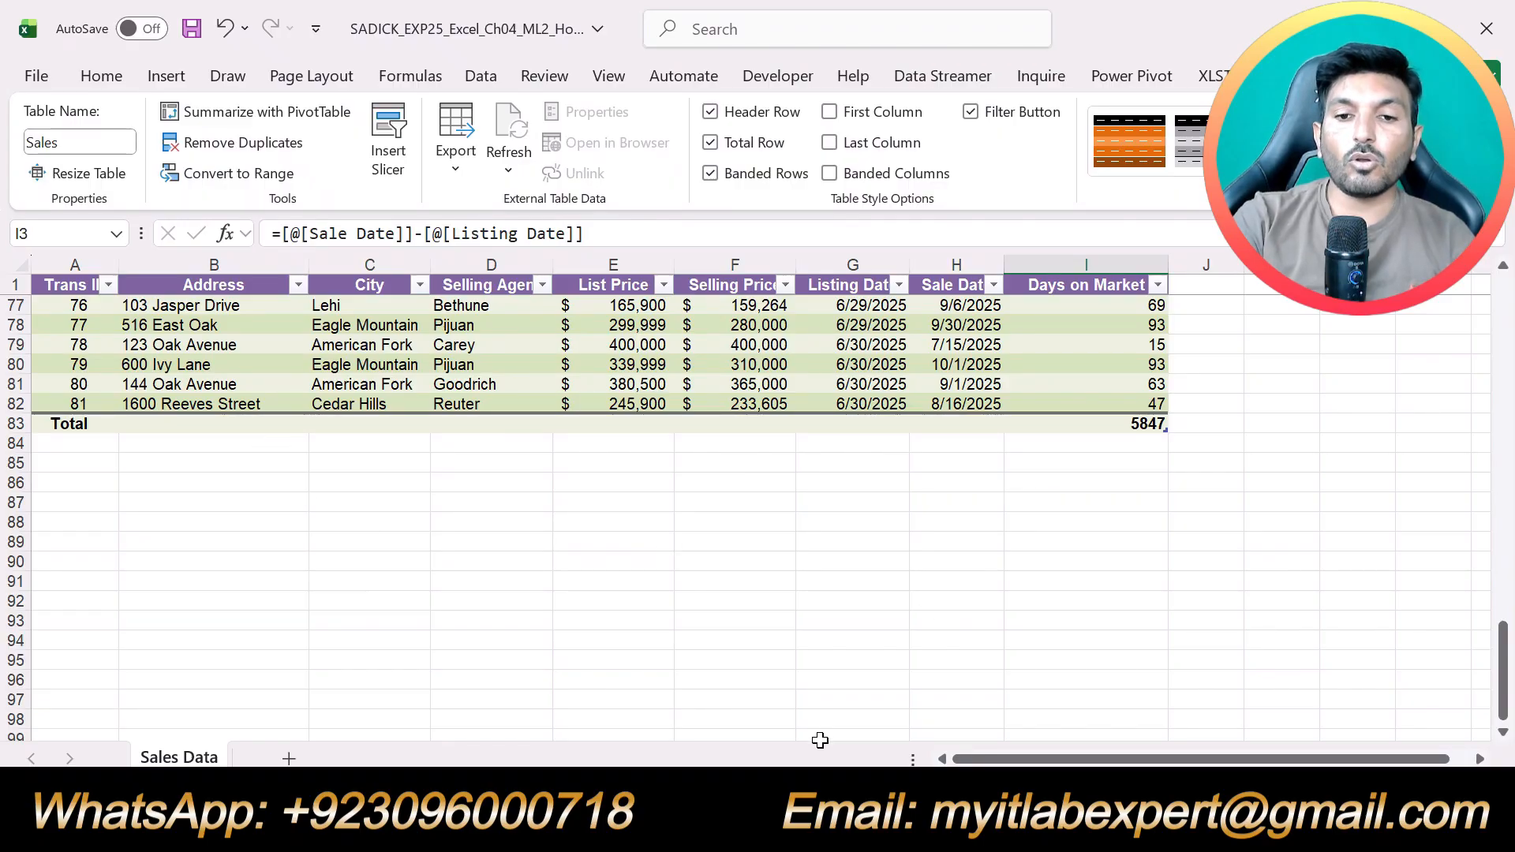
Check step 7 in the Word instructions, and set the Selling Price total in cell F83 of the Excel workbook to Average
click(758, 824)
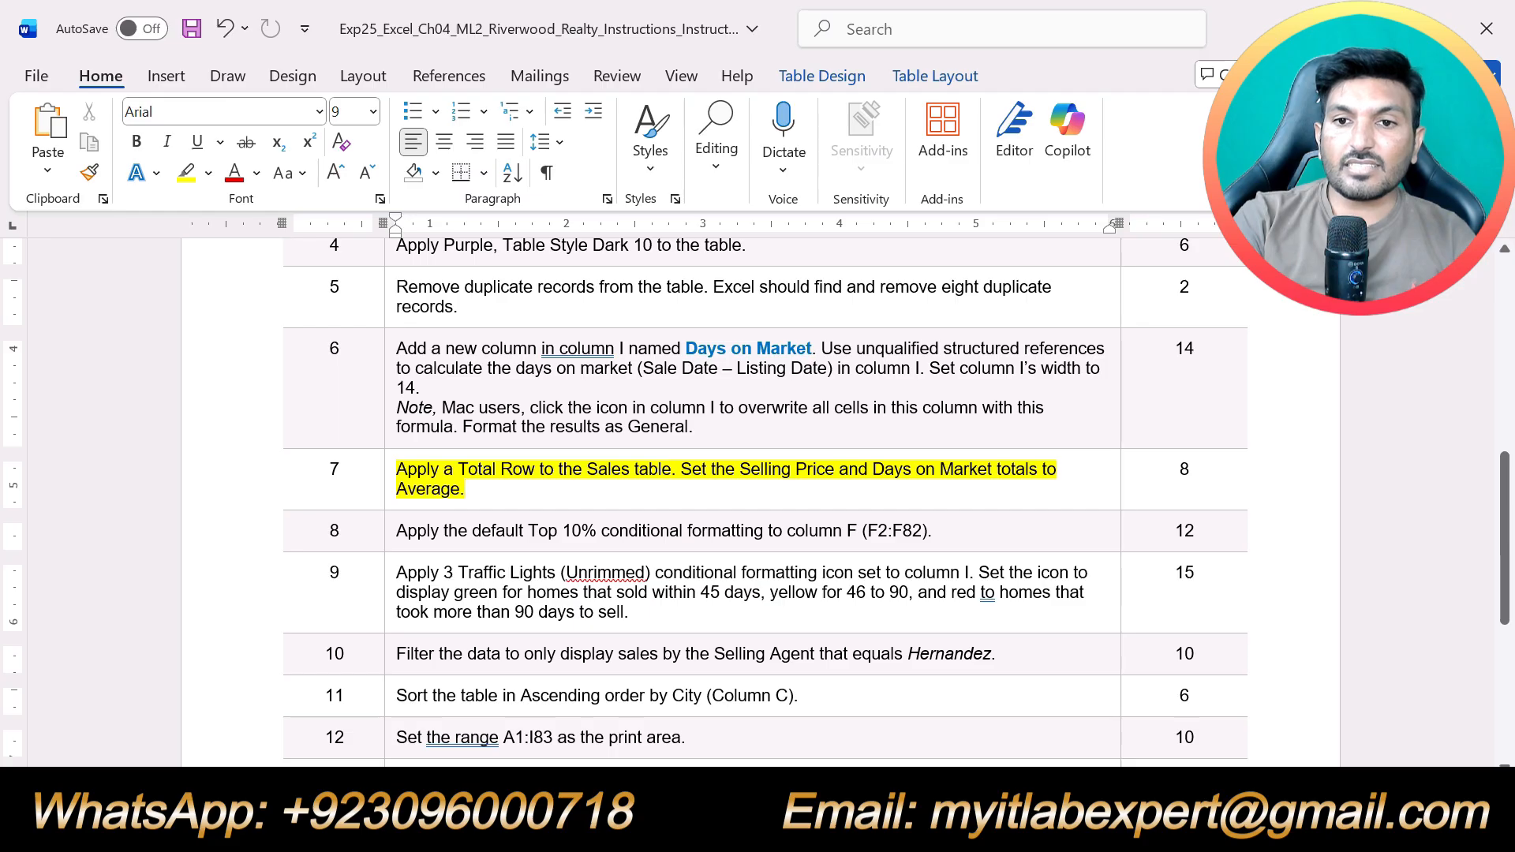
click(795, 825)
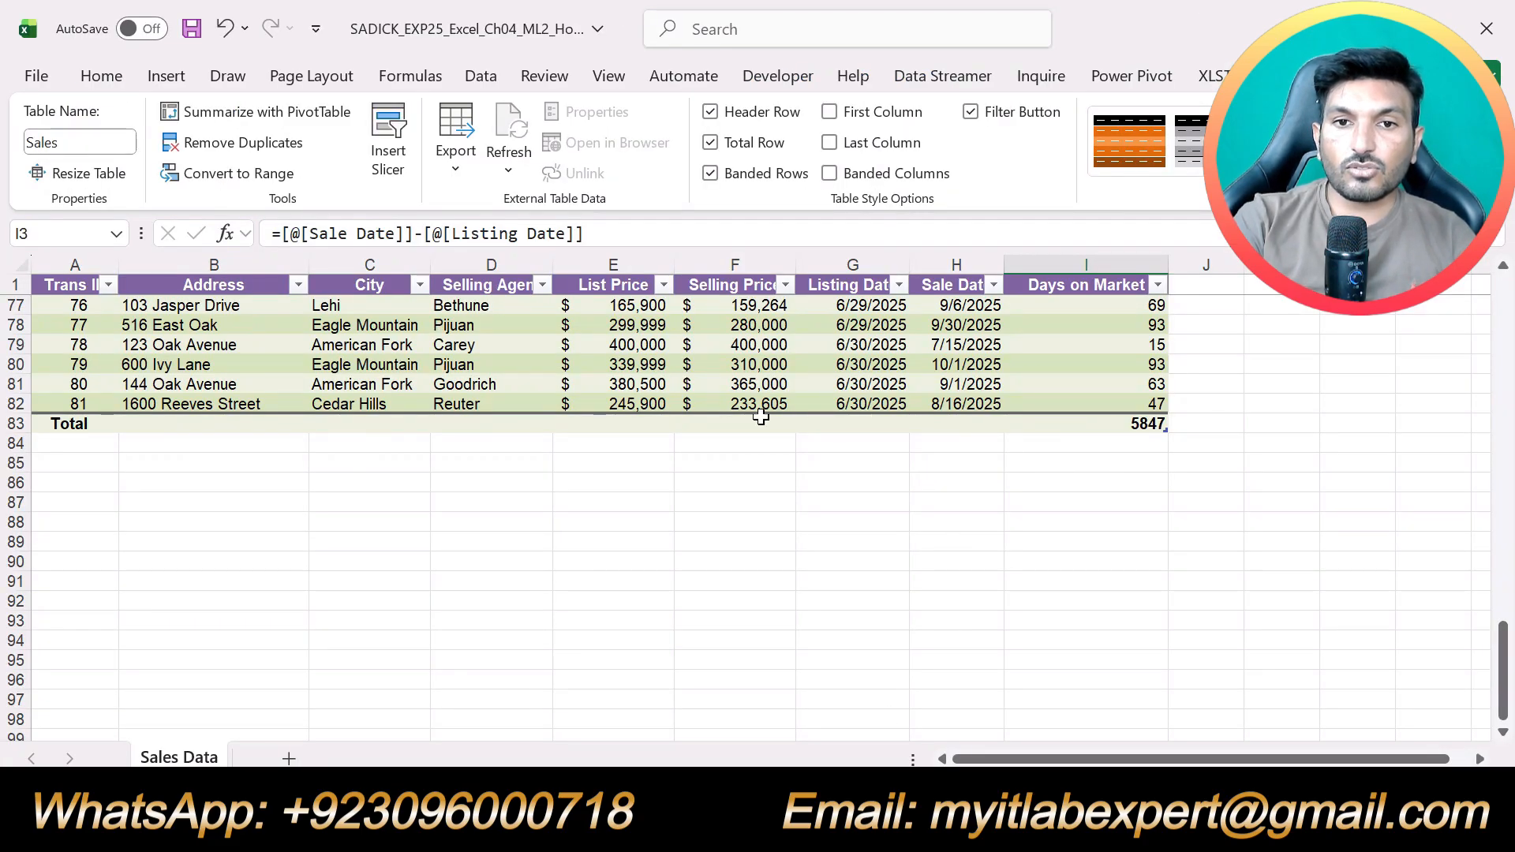
click(749, 426)
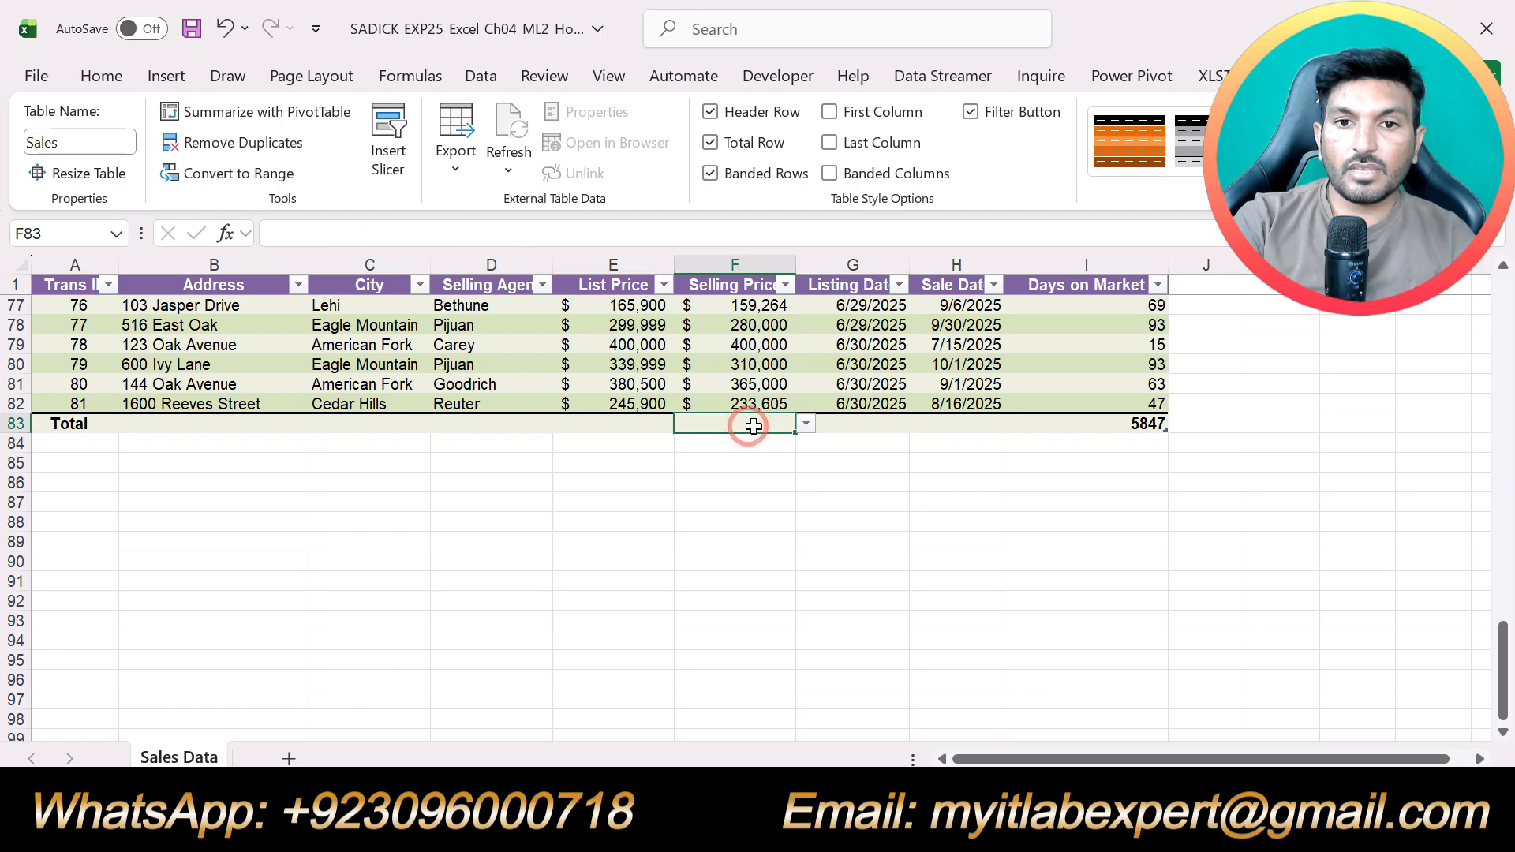
click(805, 425)
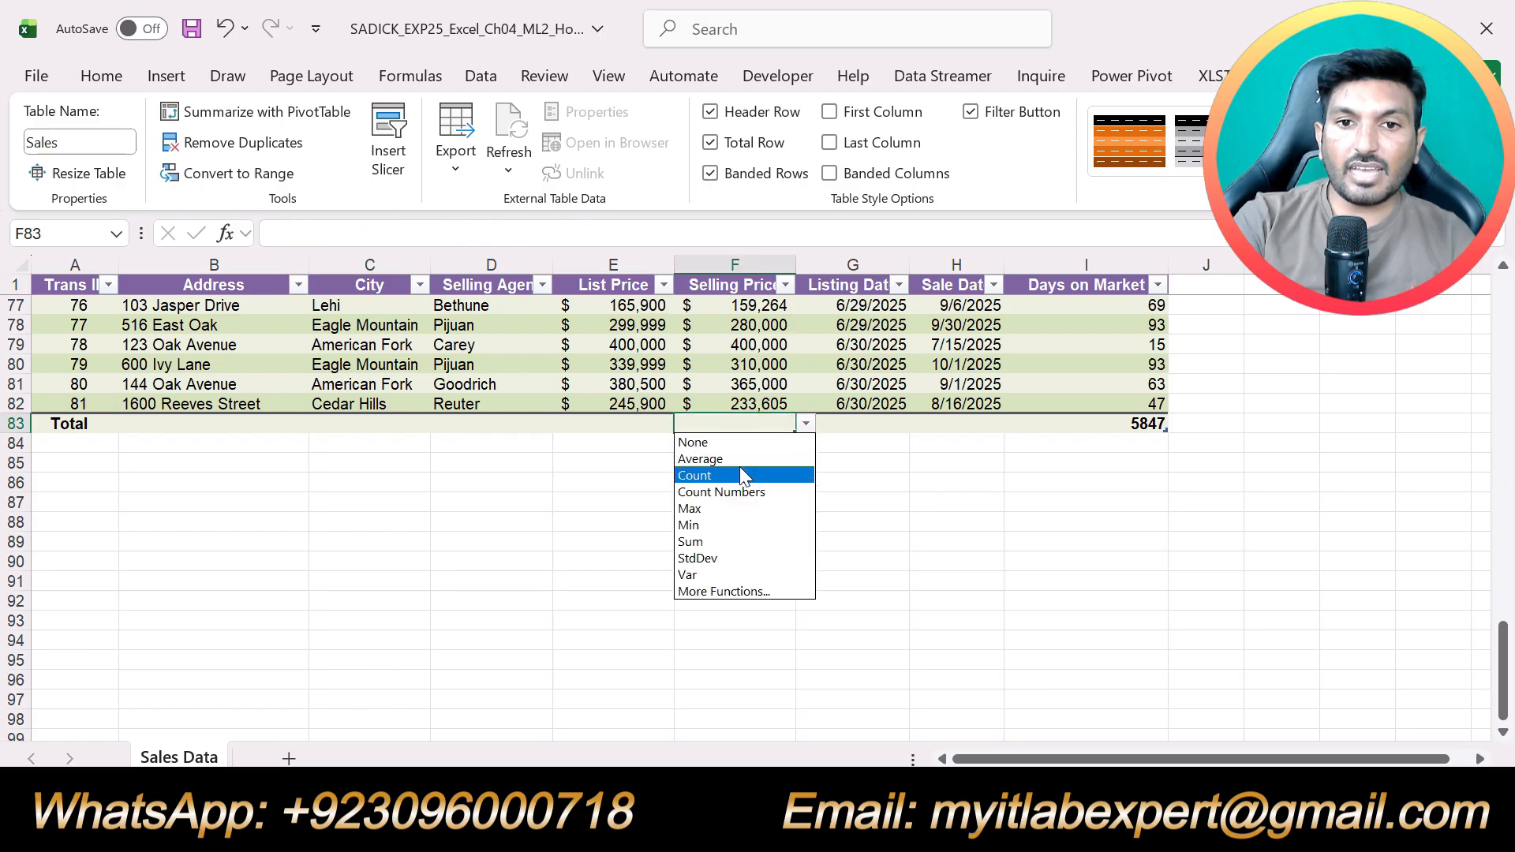
click(760, 459)
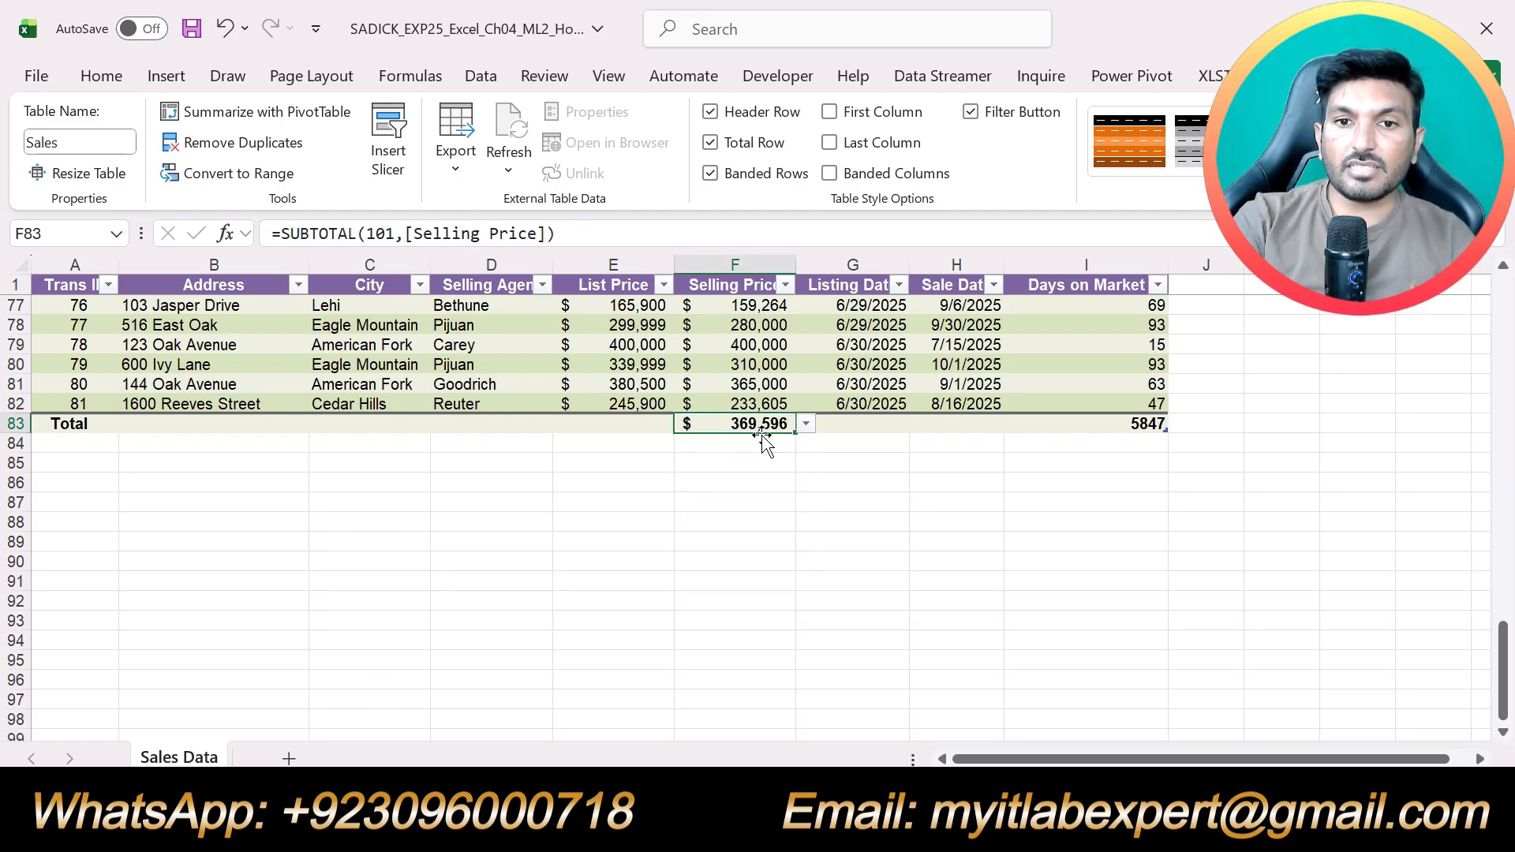
Set the Days on Market total in cell I83 of the Sales table to Average
click(1141, 430)
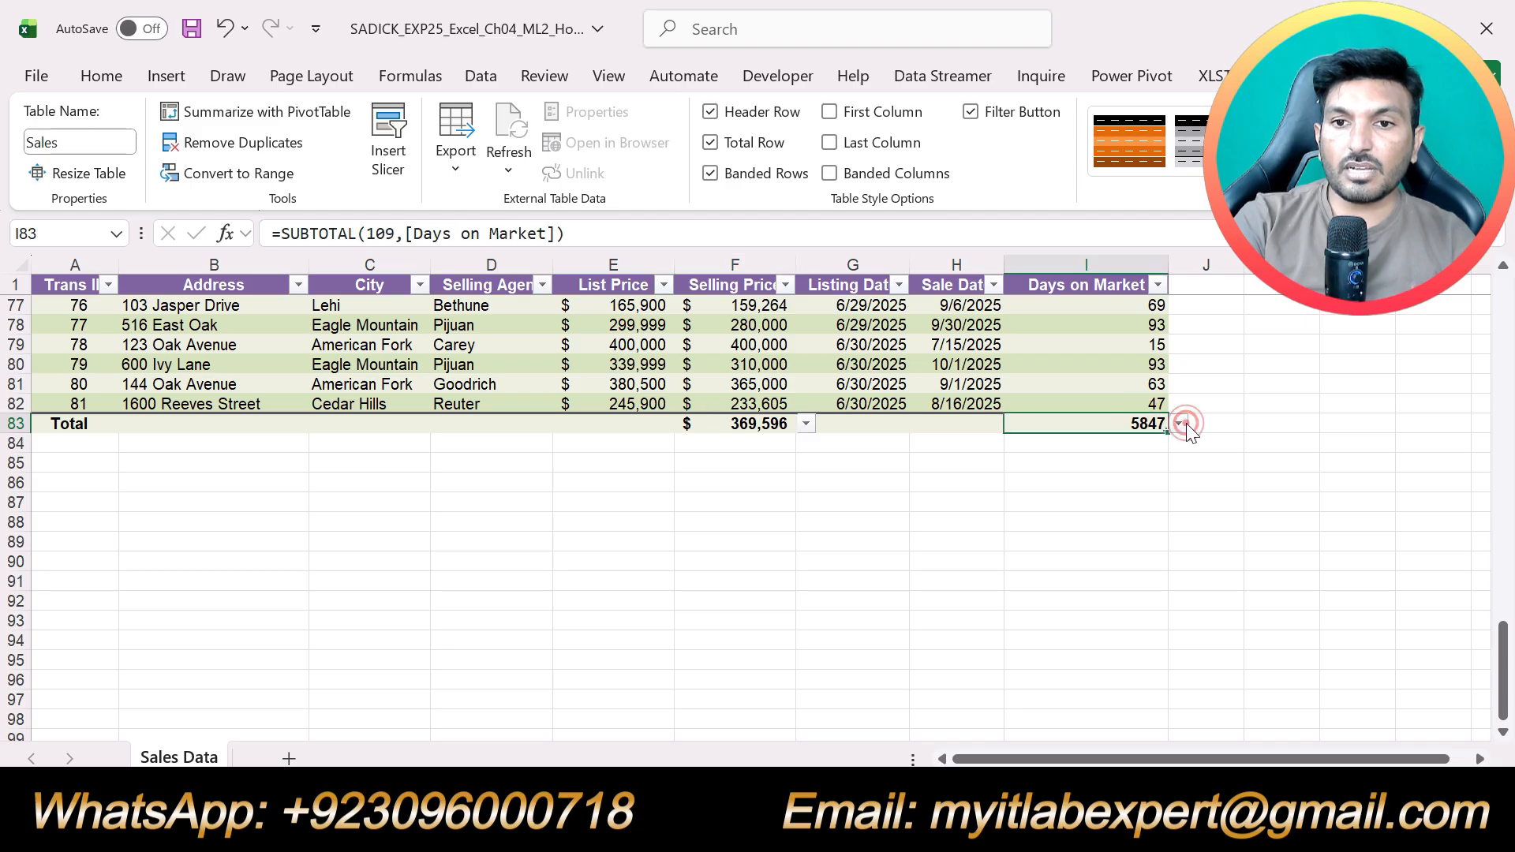
click(1179, 423)
click(1061, 459)
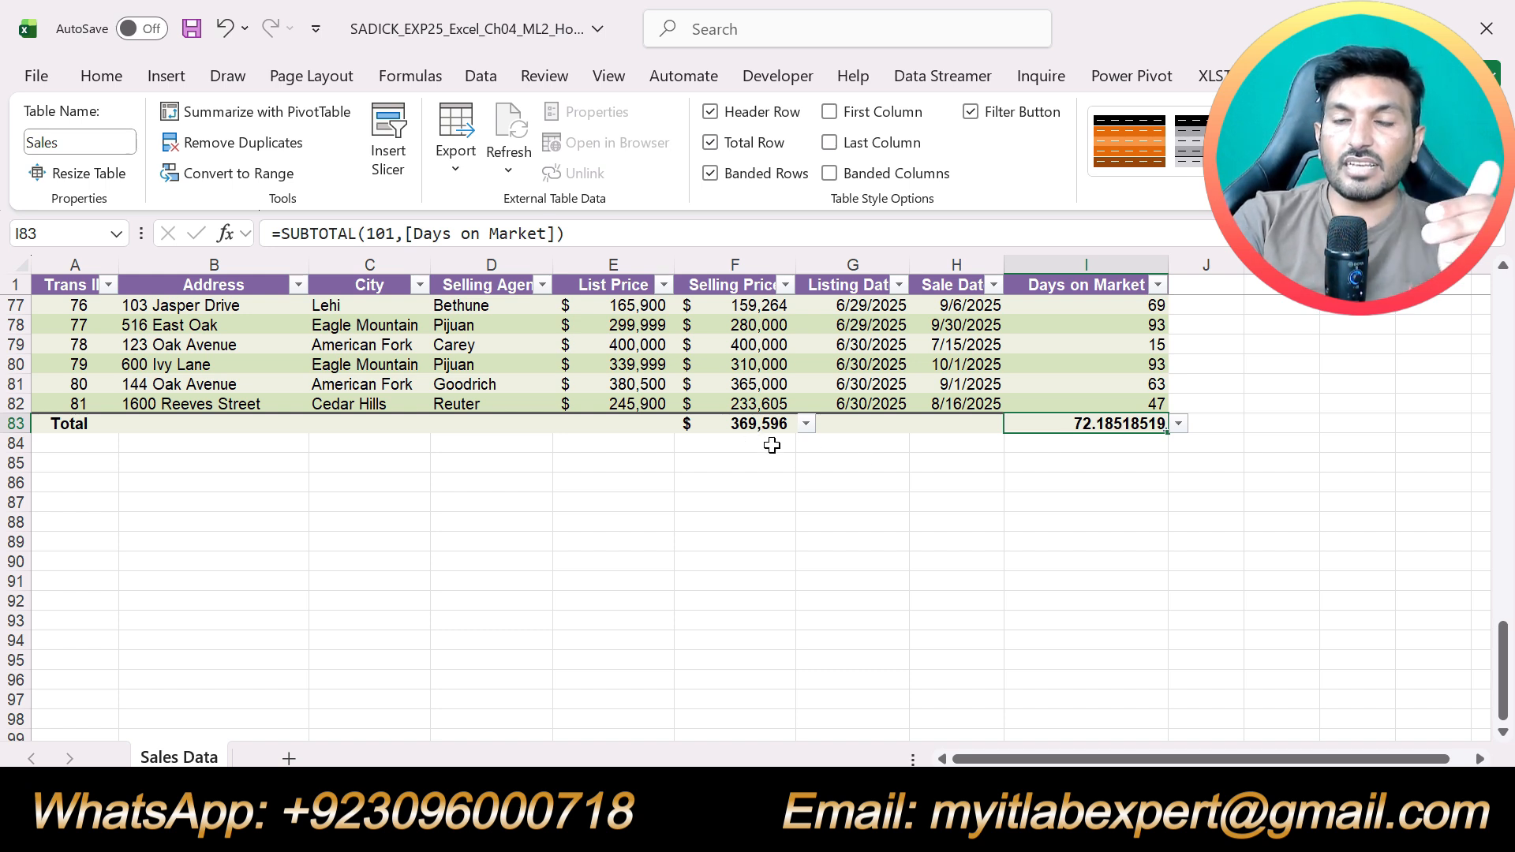
scroll(772, 529, up, 9)
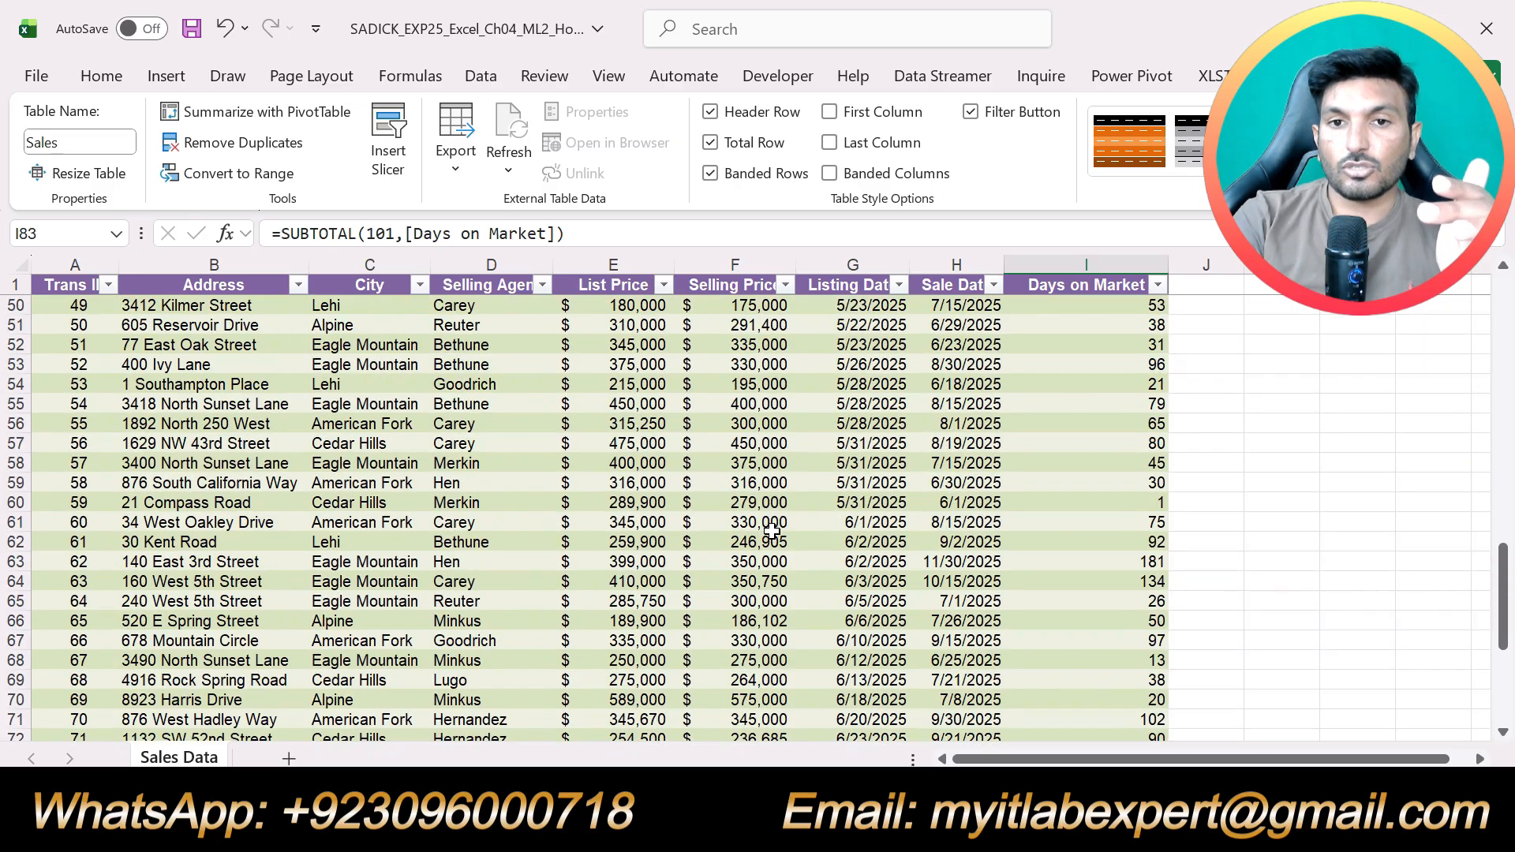
scroll(771, 533, up, 16)
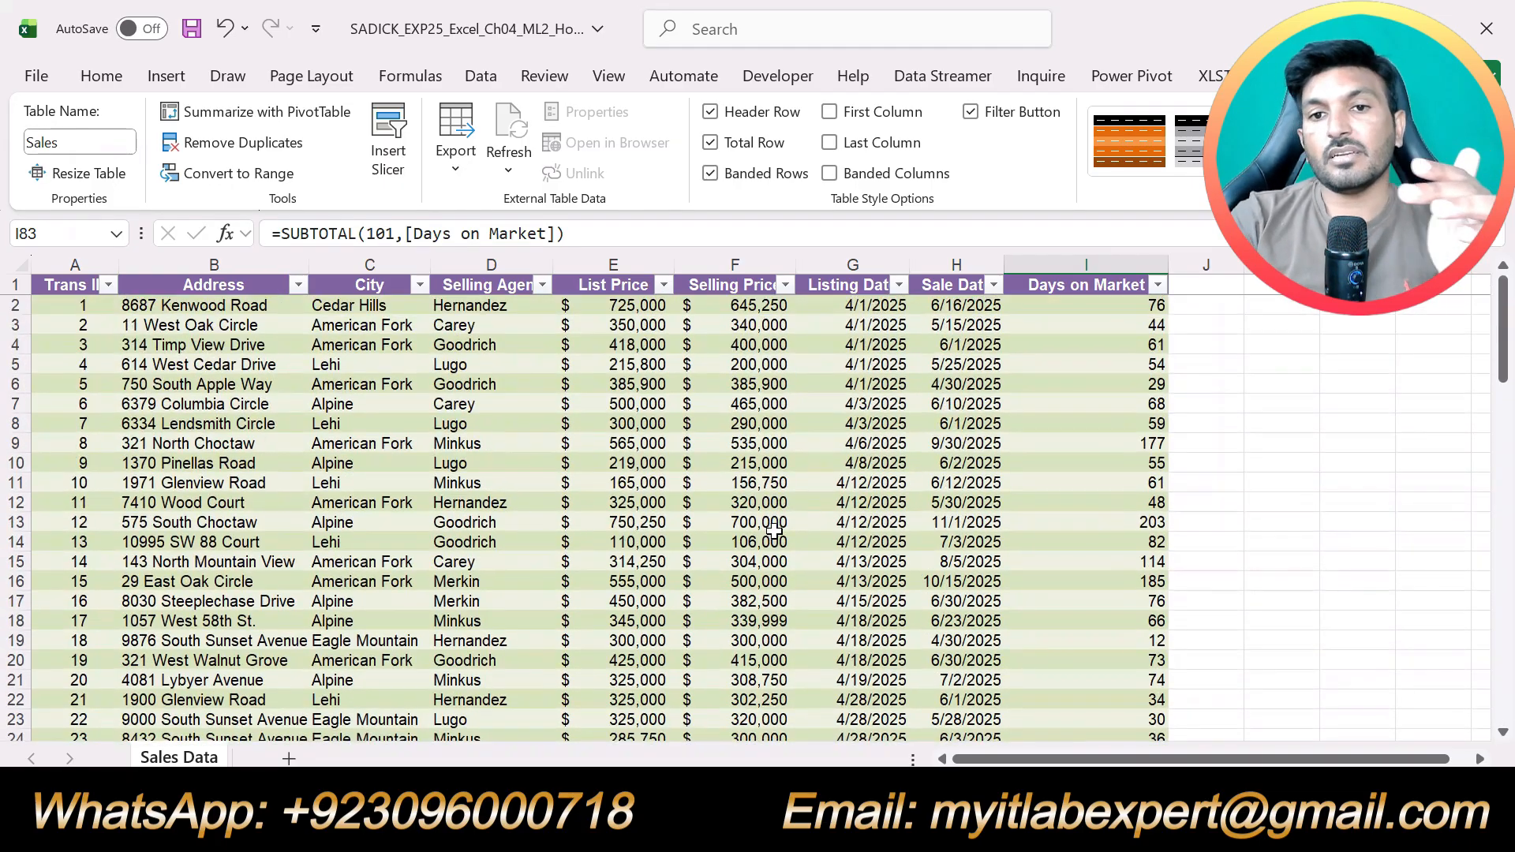